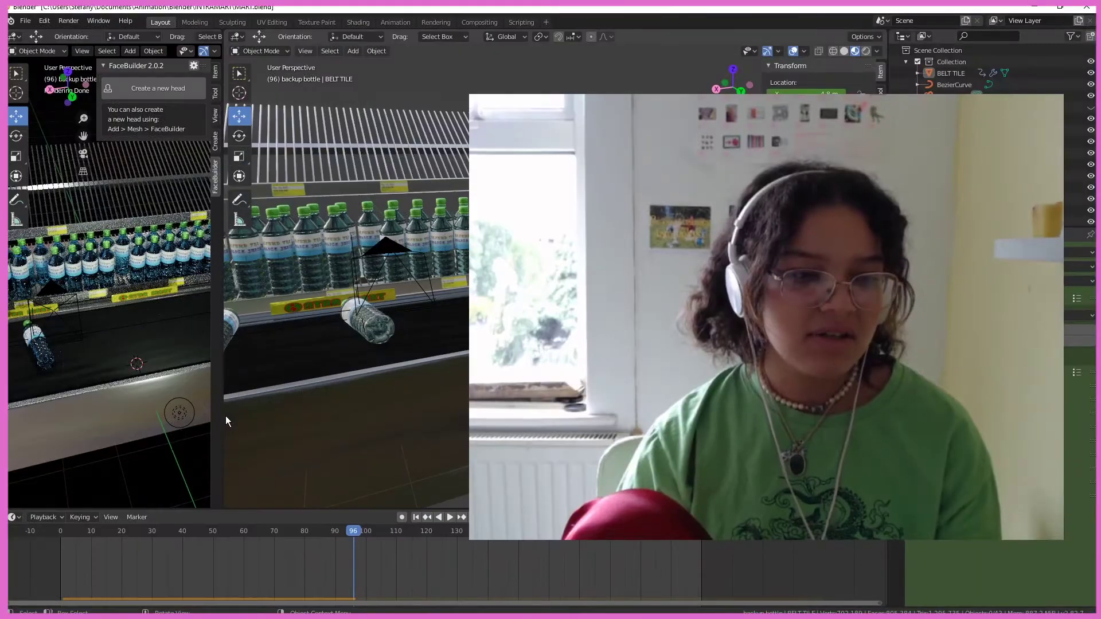
# - Start a new General file
pyautogui.moveTo(221, 418); pyautogui.dragTo(584, 417)
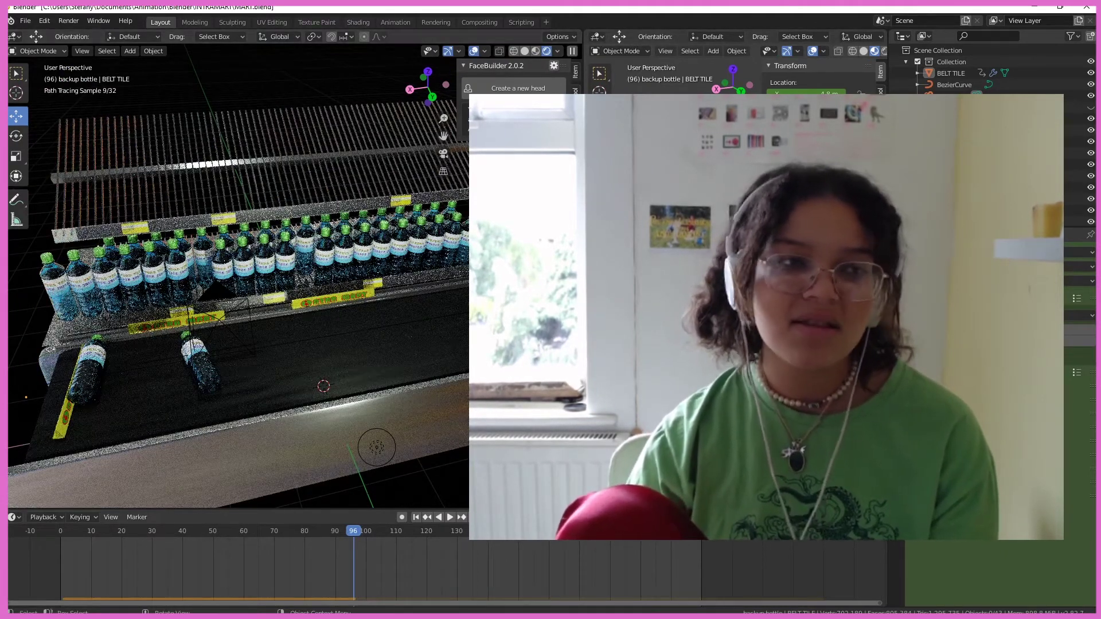
pyautogui.click(67, 22)
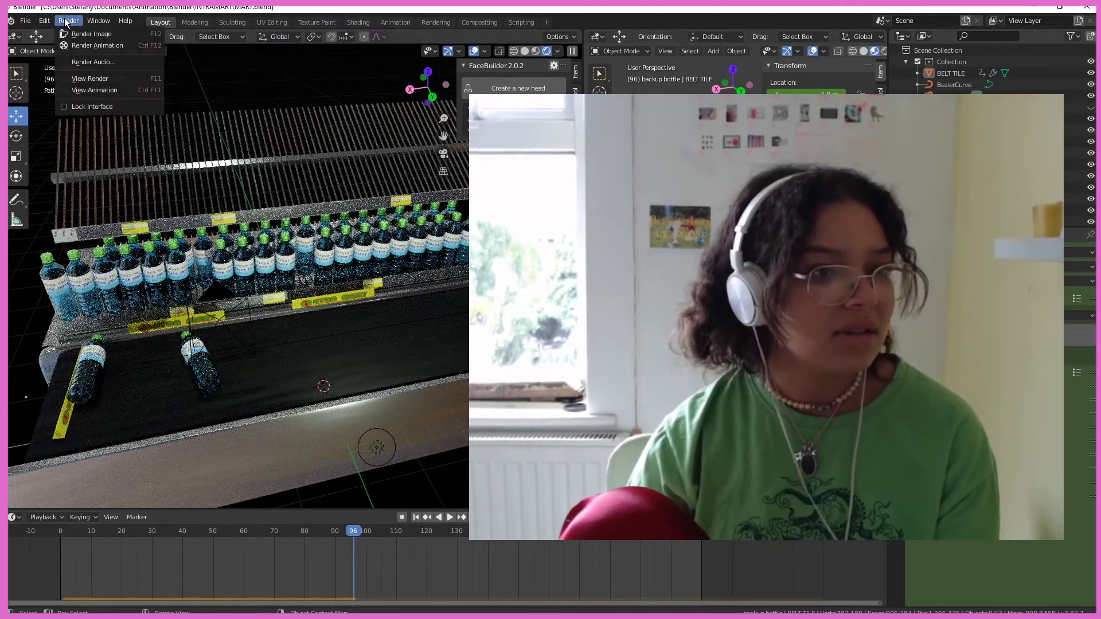
pyautogui.moveTo(25, 21)
pyautogui.moveTo(49, 33)
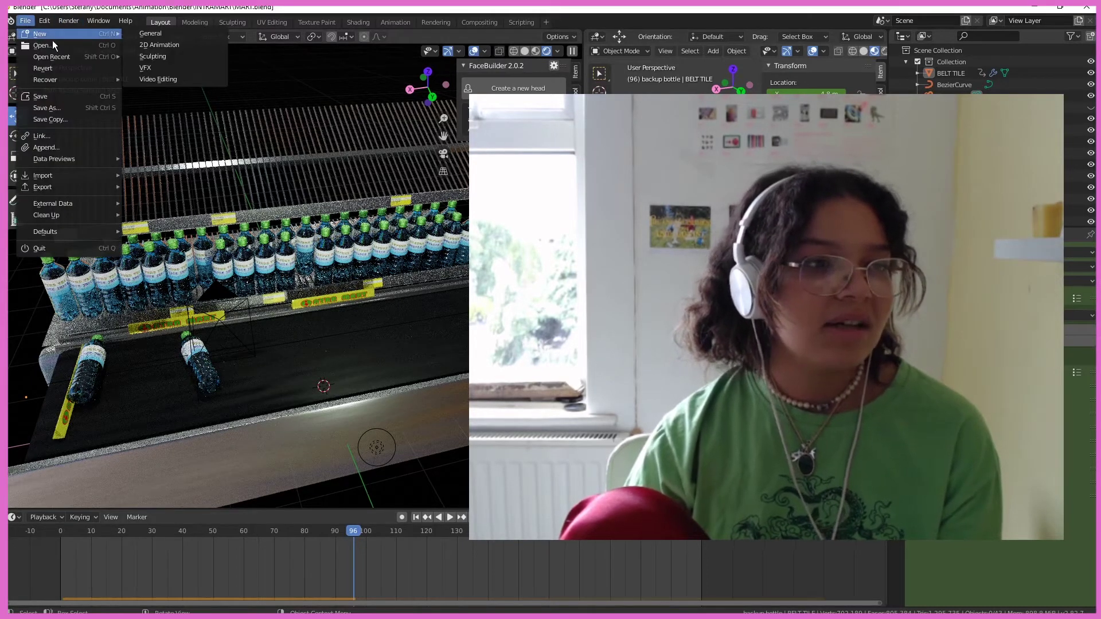
pyautogui.click(129, 34)
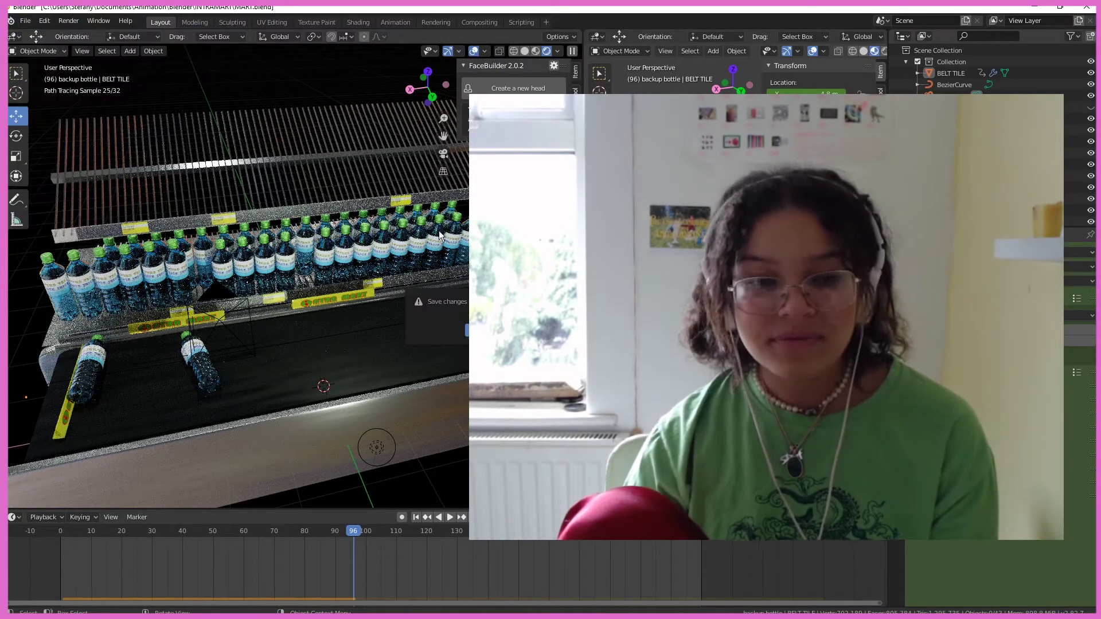
pyautogui.click(574, 330)
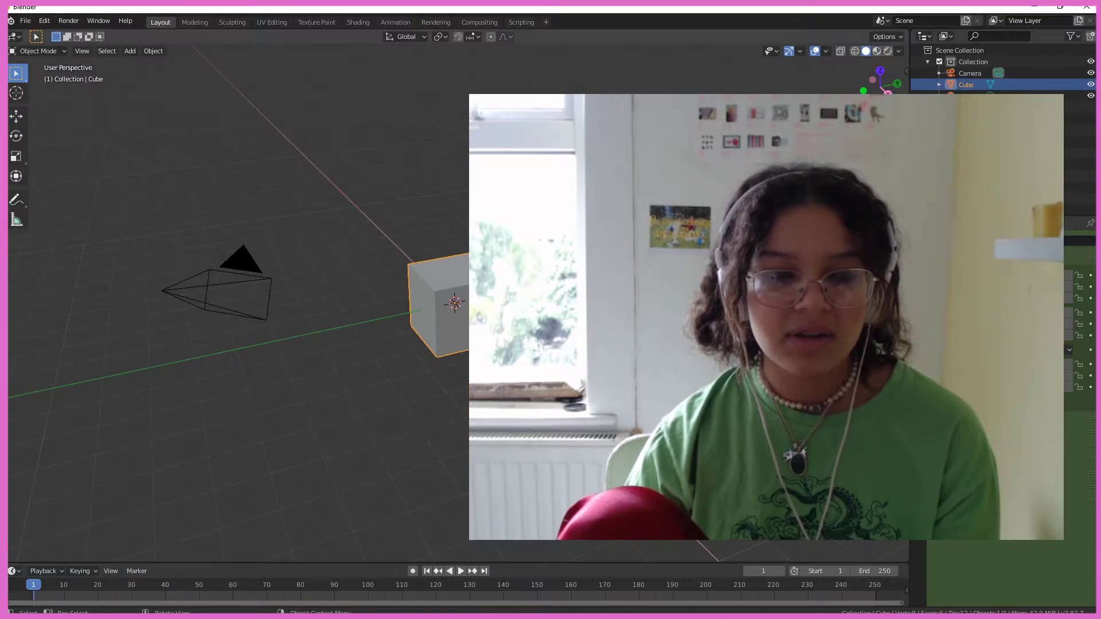
# - Switch to OBS, shrink the webcam source into the lower-left corner of the recorded scene, and return to Blender
pyautogui.moveTo(334, 600)
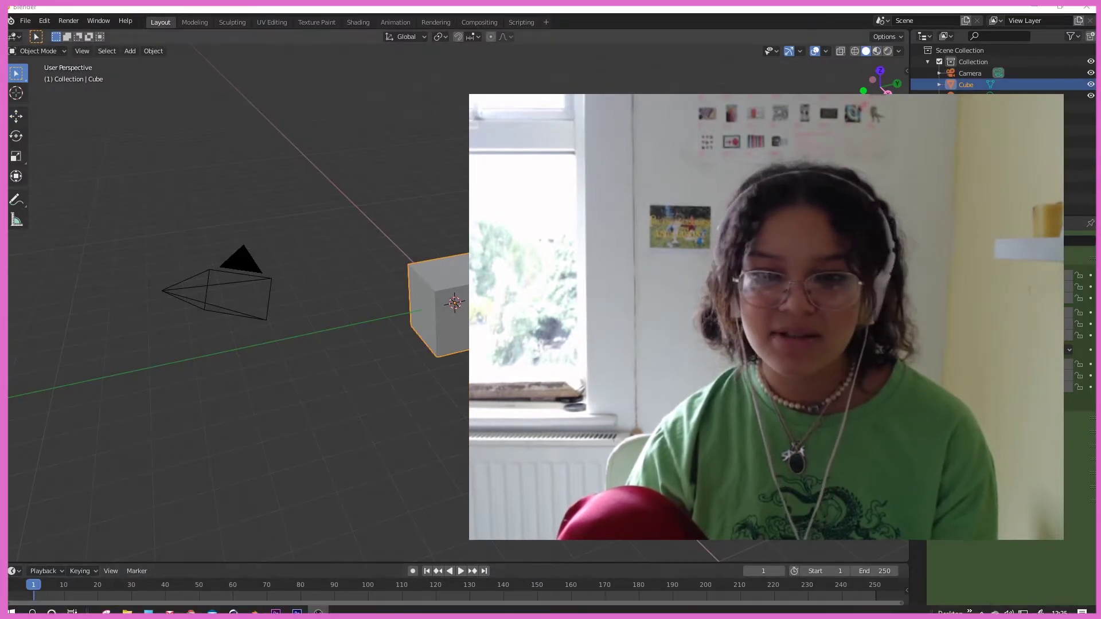
pyautogui.click(318, 609)
pyautogui.moveTo(810, 319); pyautogui.dragTo(569, 359)
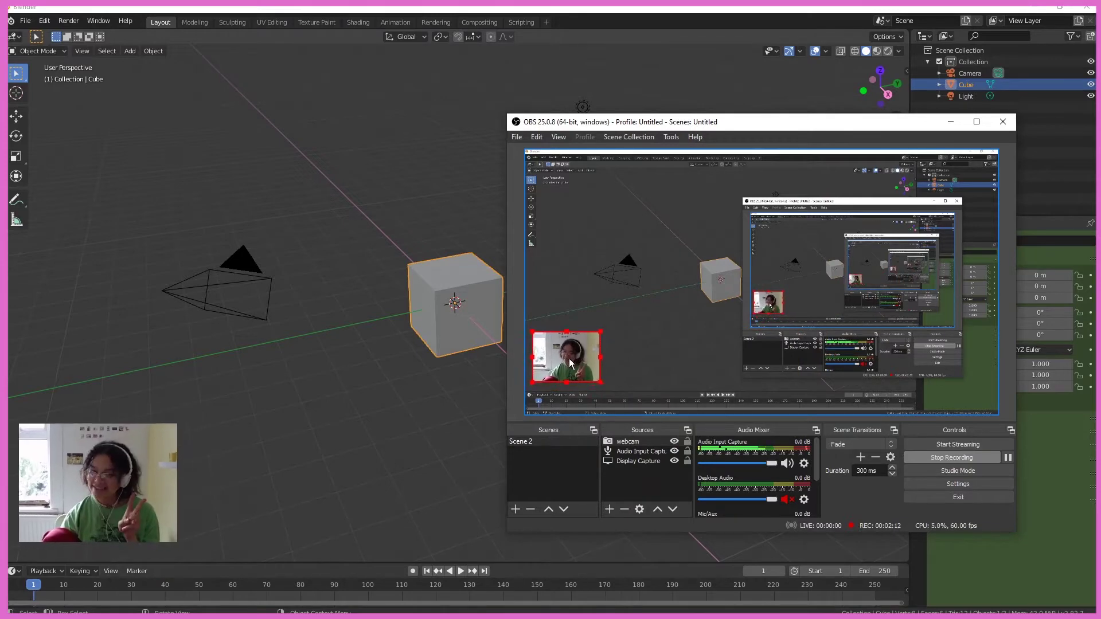
pyautogui.click(426, 339)
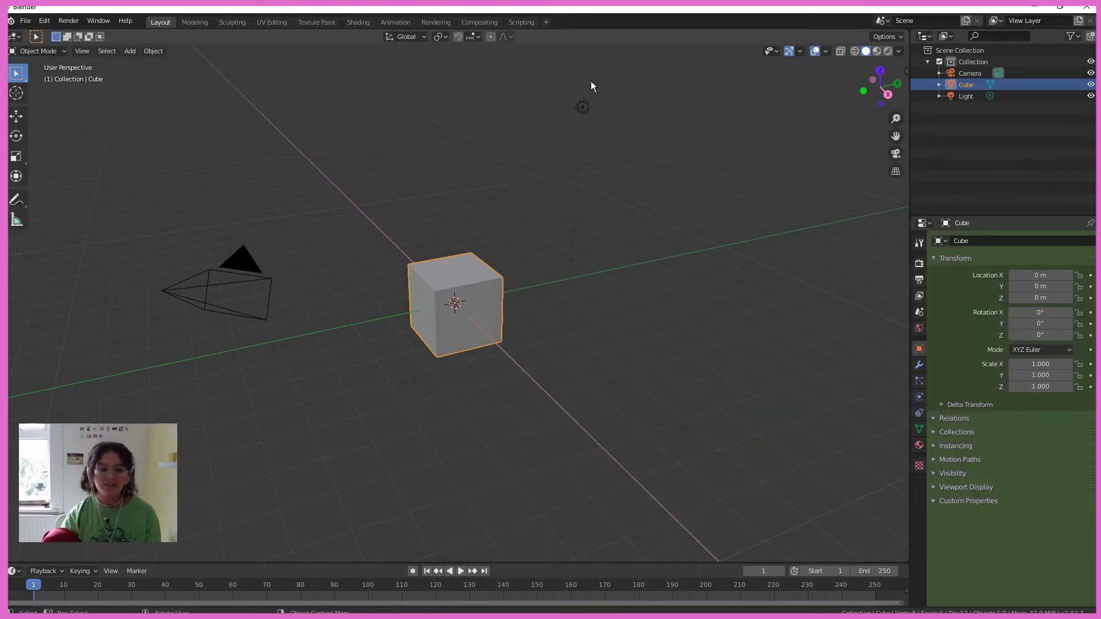
# - Delete the default light and select the cube
pyautogui.click(583, 106)
pyautogui.press('Delete')
pyautogui.click(482, 269)
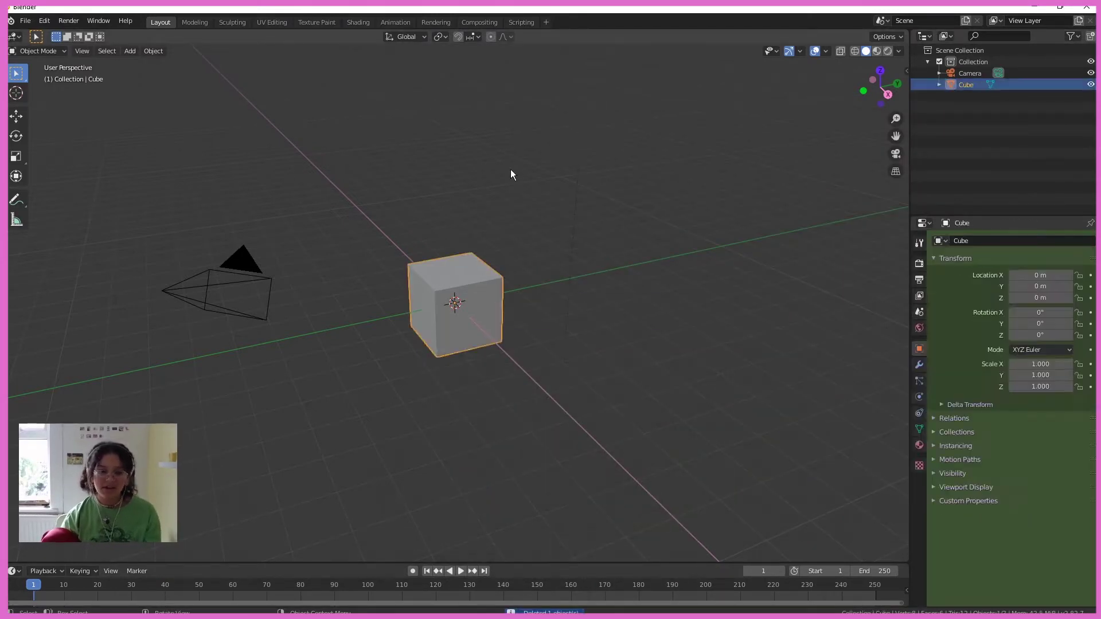
# - Scale the cube into a long box, to about 4.204 along Y and 1.486 along X
pyautogui.moveTo(510, 170); pyautogui.dragTo(511, 222, button='middle')
pyautogui.scroll(2, 570, 283)
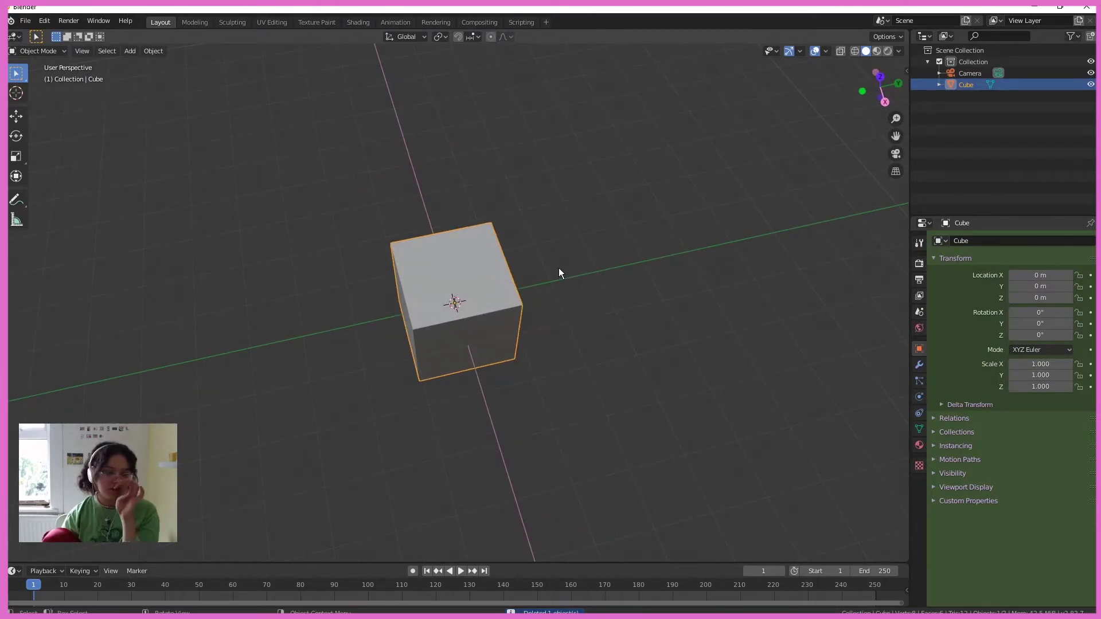
pyautogui.click(16, 158)
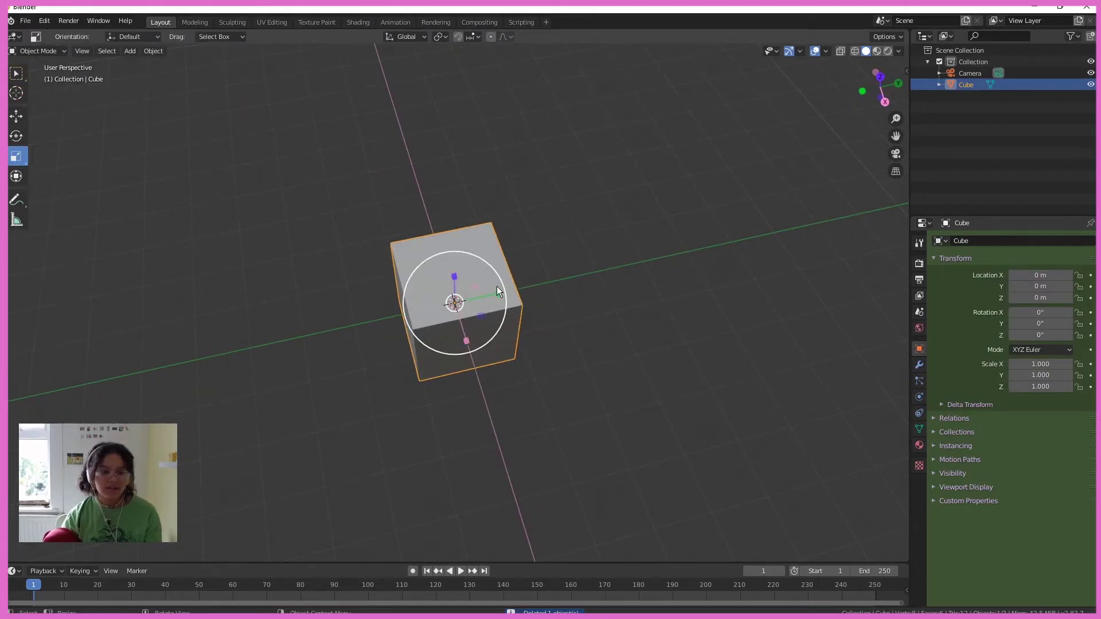
pyautogui.moveTo(499, 293); pyautogui.dragTo(654, 256)
pyautogui.moveTo(517, 390); pyautogui.dragTo(614, 372, button='middle')
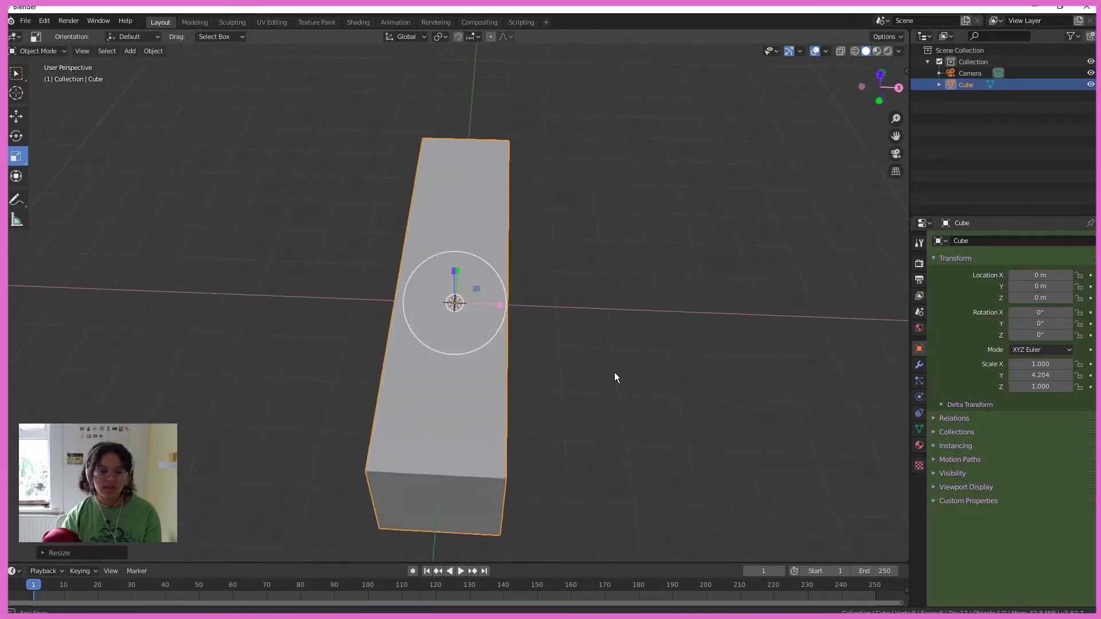
pyautogui.moveTo(493, 303); pyautogui.dragTo(518, 309)
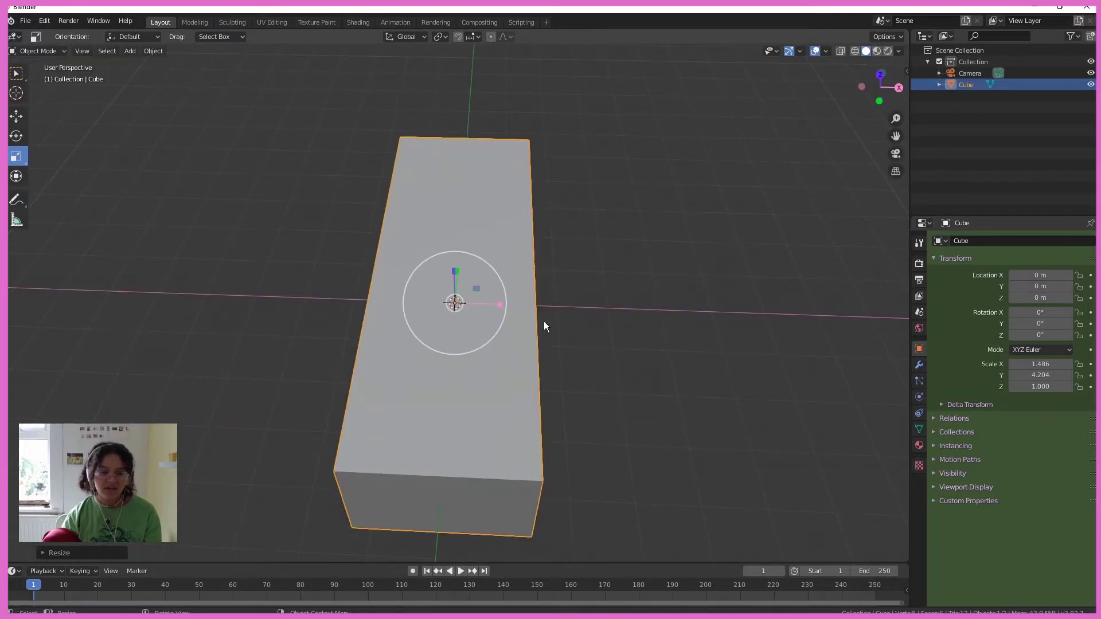
pyautogui.moveTo(543, 321); pyautogui.dragTo(422, 275, button='middle')
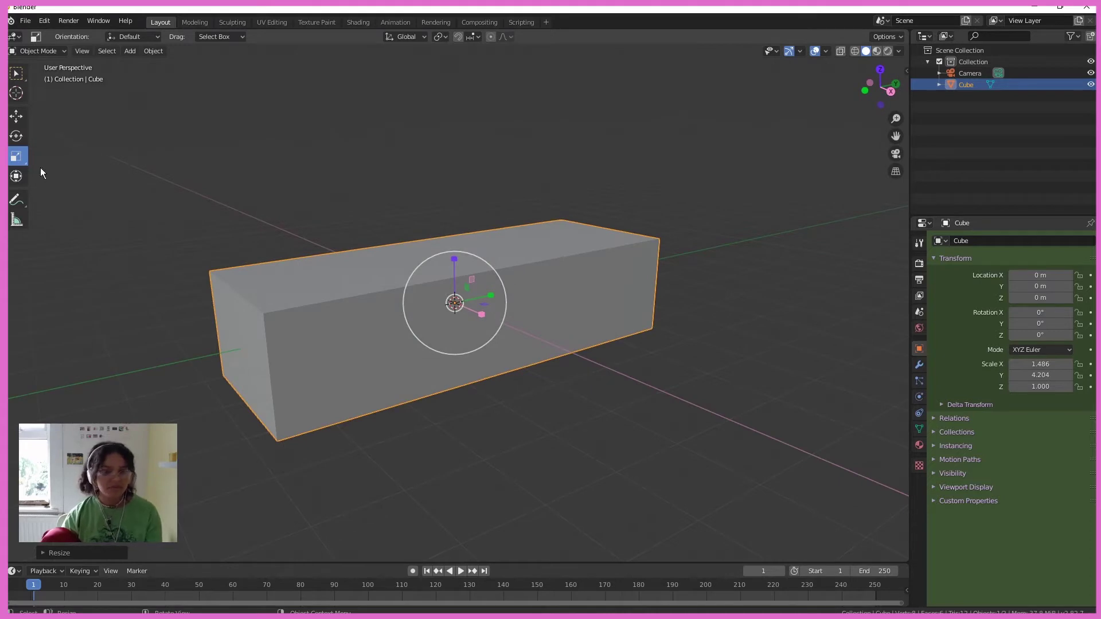
# - In Edit Mode, add a loop cut across the box and slide it close to the +Y end
pyautogui.moveTo(41, 169); pyautogui.dragTo(567, 179, button='middle')
pyautogui.click(454, 154)
pyautogui.moveTo(455, 154); pyautogui.dragTo(384, 136, button='middle')
pyautogui.press('Tab')
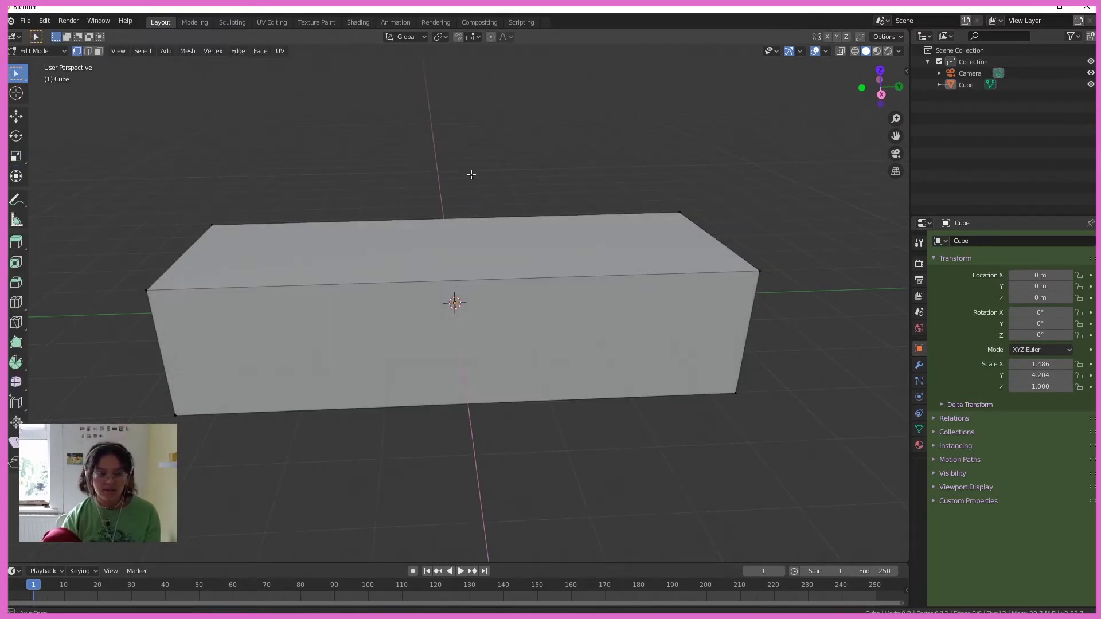
pyautogui.moveTo(471, 175); pyautogui.dragTo(493, 184, button='middle')
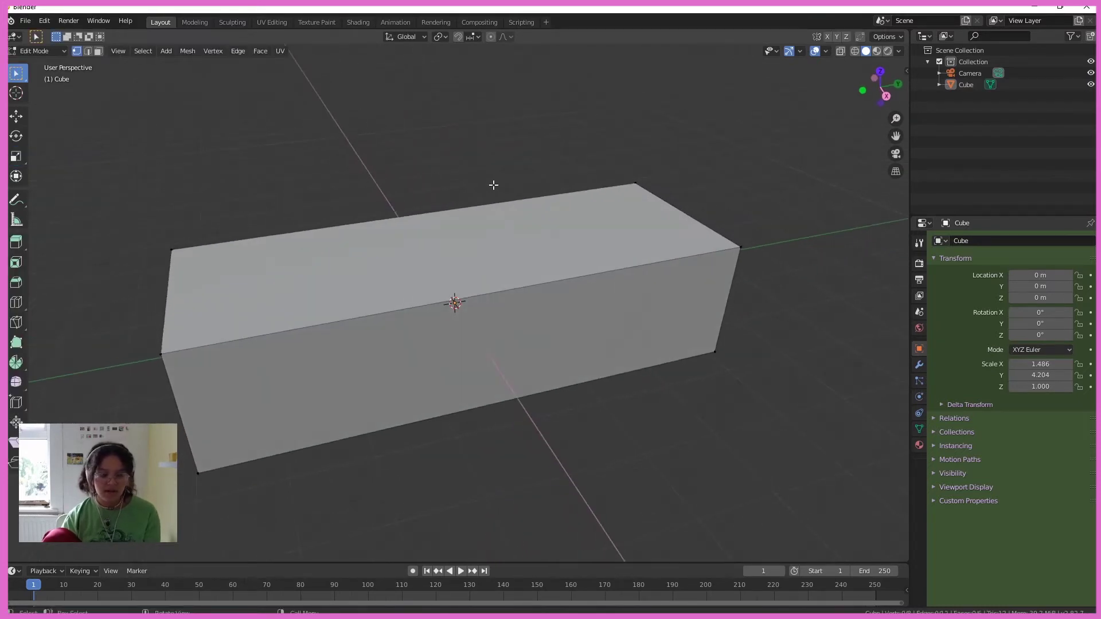
pyautogui.click(499, 280)
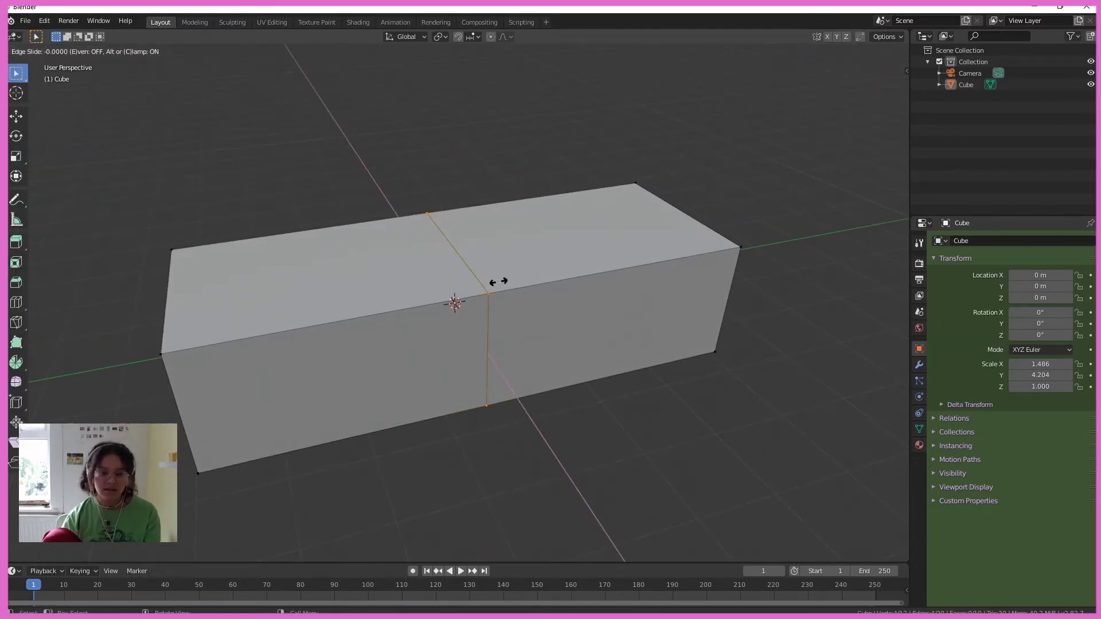
pyautogui.click(704, 248)
# - Add a Subdivision Surface modifier with 6 viewport subdivisions, and turn off its viewport display
pyautogui.scroll(3, 546, 212)
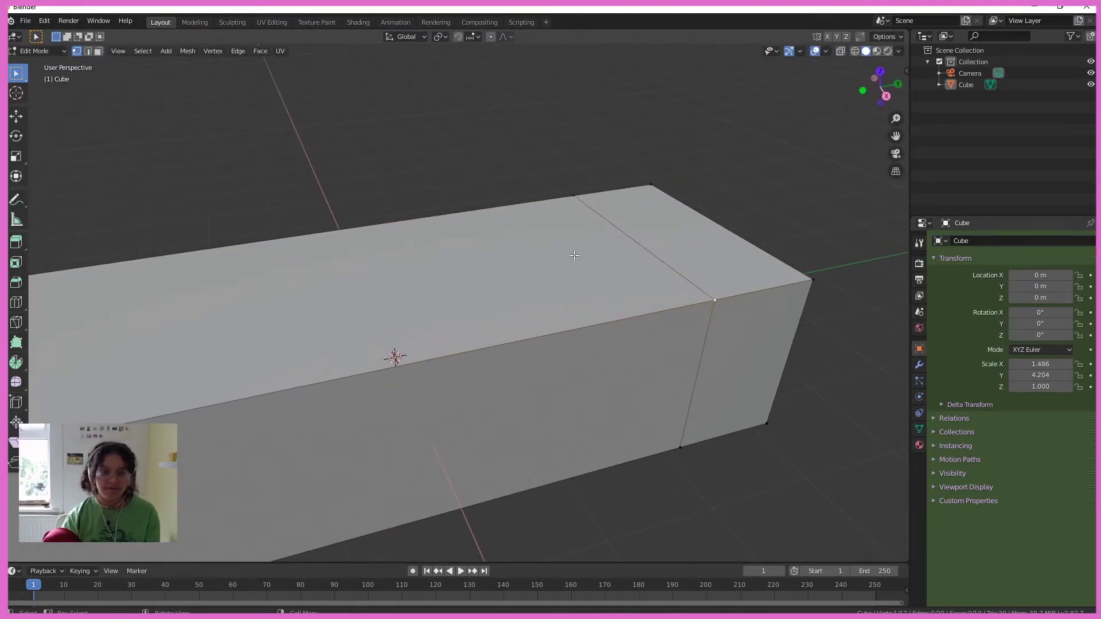
pyautogui.scroll(-1, 588, 266)
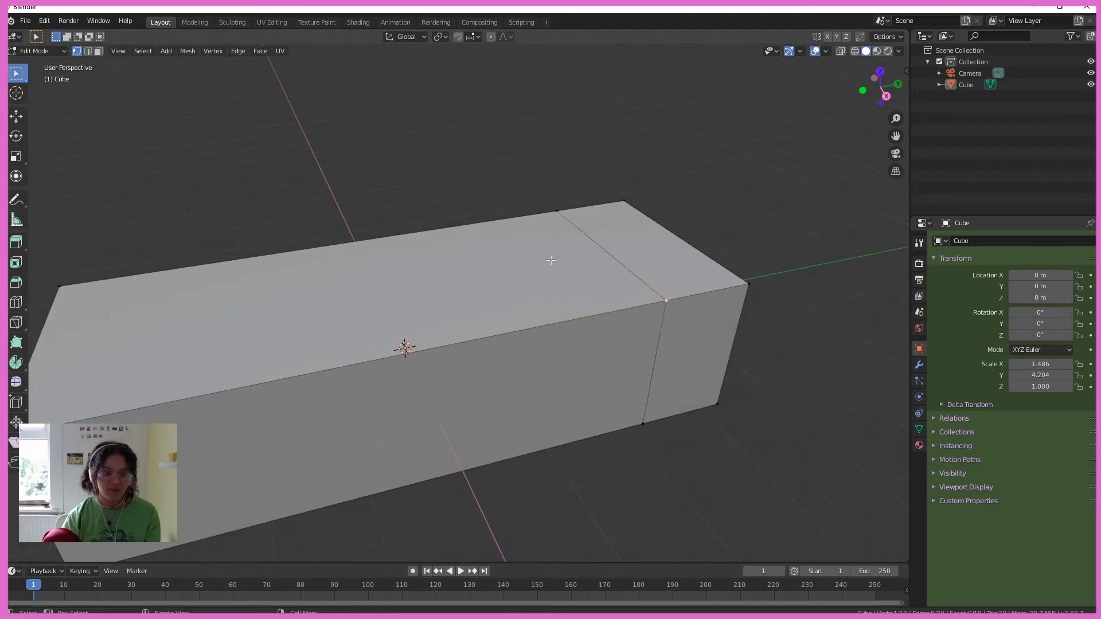
pyautogui.click(920, 366)
pyautogui.click(1001, 241)
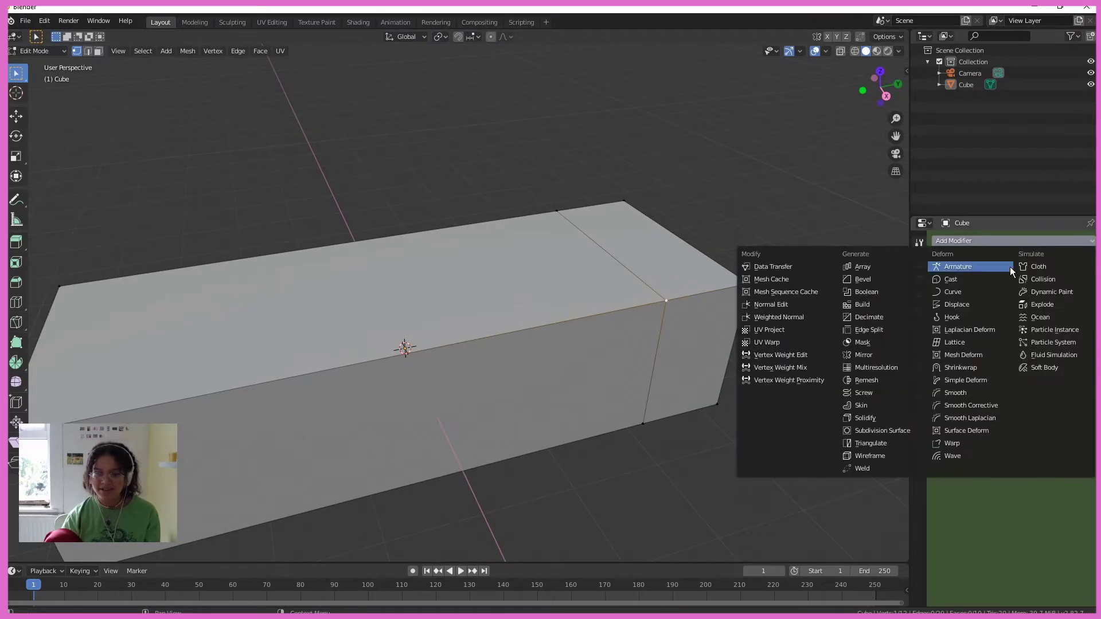
pyautogui.click(917, 431)
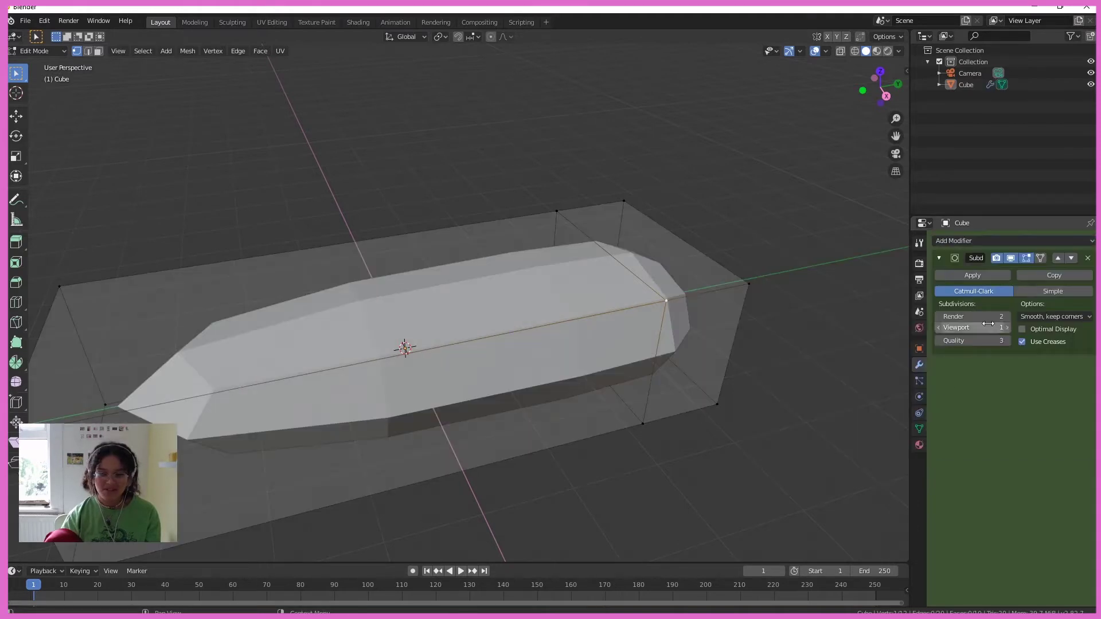
pyautogui.moveTo(973, 327); pyautogui.dragTo(1008, 327)
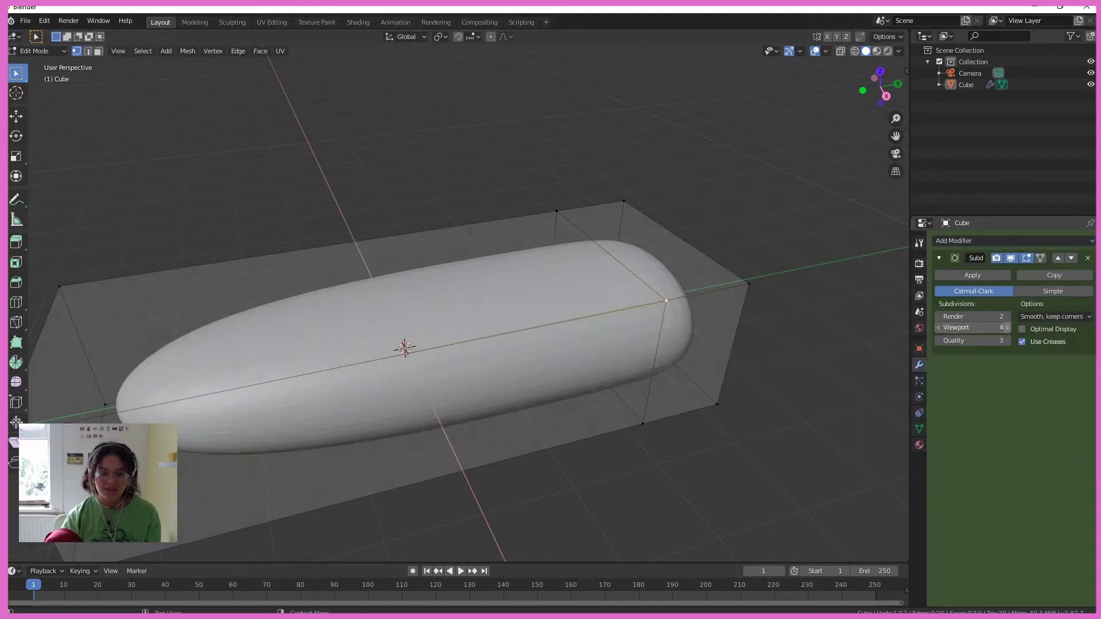
pyautogui.moveTo(554, 406)
pyautogui.mouseDown(button='middle')
pyautogui.moveTo(556, 362)
pyautogui.moveTo(514, 394)
pyautogui.moveTo(533, 402)
pyautogui.mouseUp(button='middle')
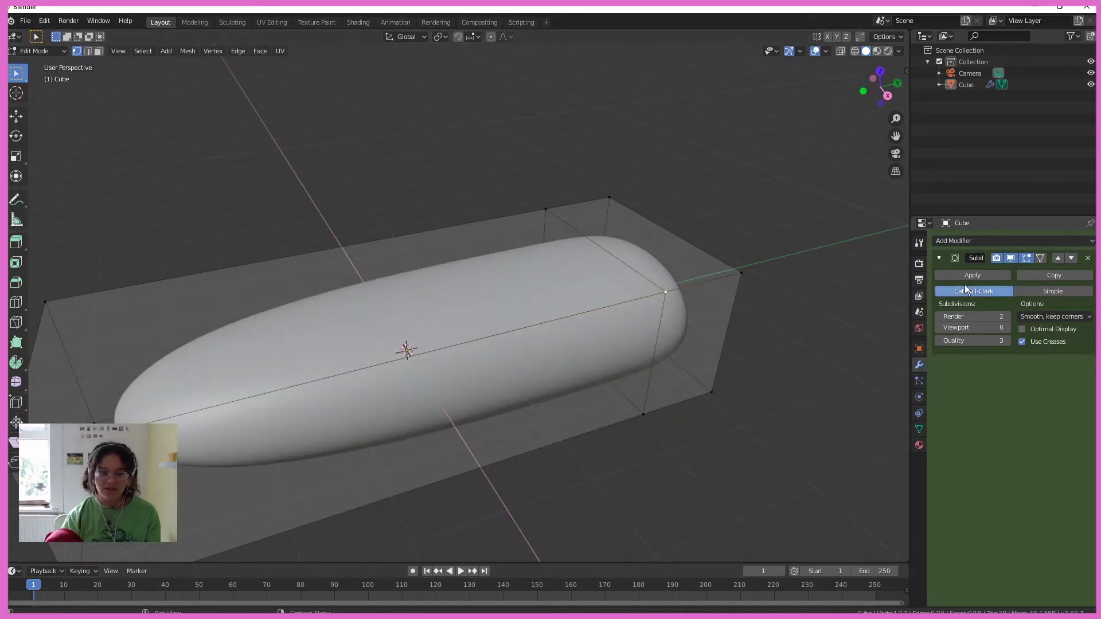
pyautogui.click(1011, 258)
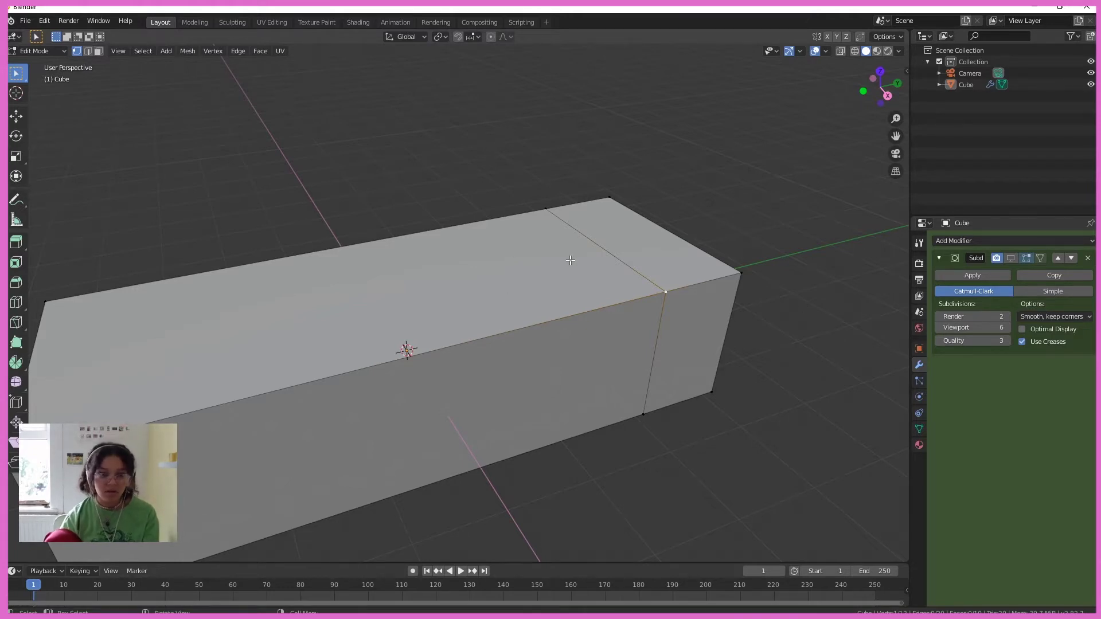
# - Add a second crosswise loop cut right beside the existing one near the +Y end
pyautogui.scroll(2, 576, 259)
pyautogui.hotkey('ctrl', 'r')
pyautogui.scroll(1, 437, 379)
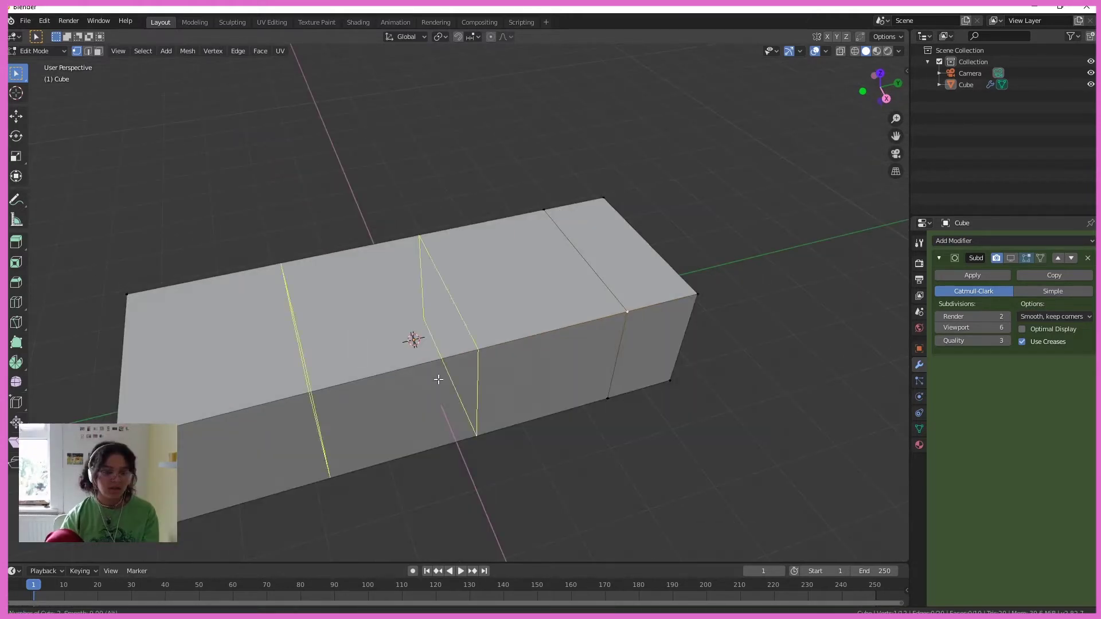
pyautogui.scroll(-1, 438, 378)
pyautogui.click(438, 379)
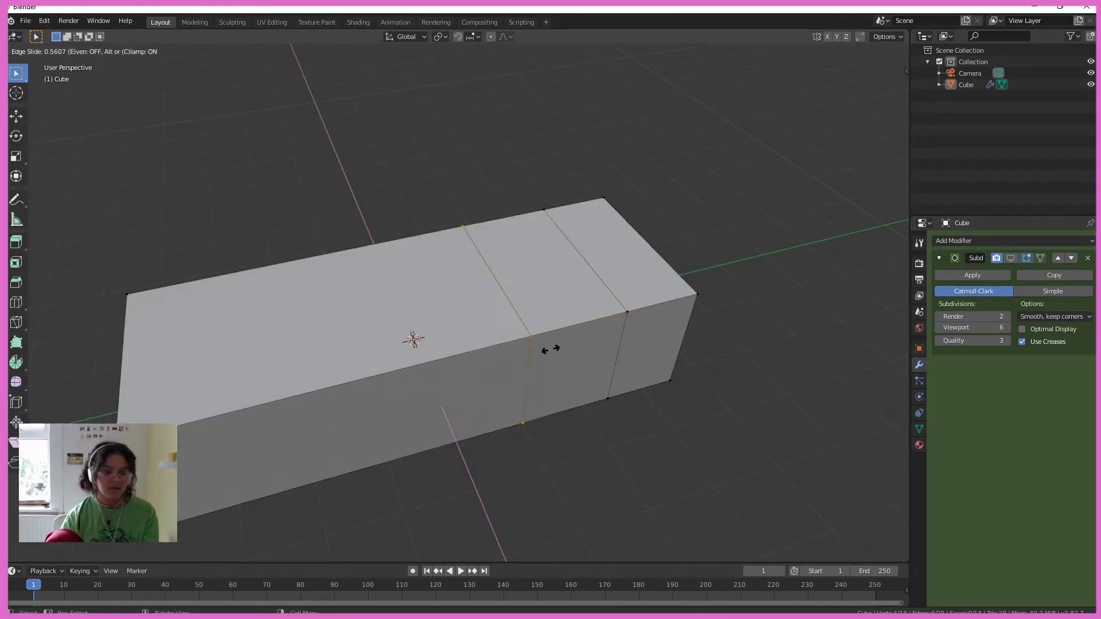
pyautogui.click(659, 320)
# - Add lengthwise loop cuts on the top face, one near the far long edge and two near the front long edge
pyautogui.scroll(2, 508, 267)
pyautogui.click(671, 255)
pyautogui.click(620, 203)
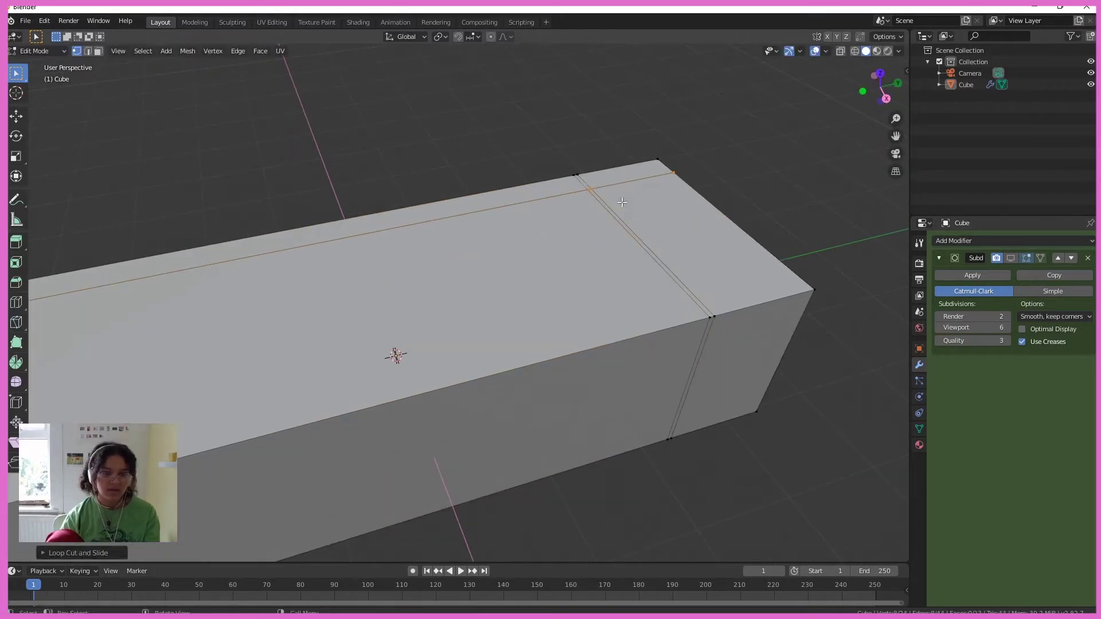
pyautogui.hotkey('ctrl', 'r')
pyautogui.click(688, 299)
pyautogui.click(734, 347)
pyautogui.hotkey('ctrl', 'r')
pyautogui.click(814, 290)
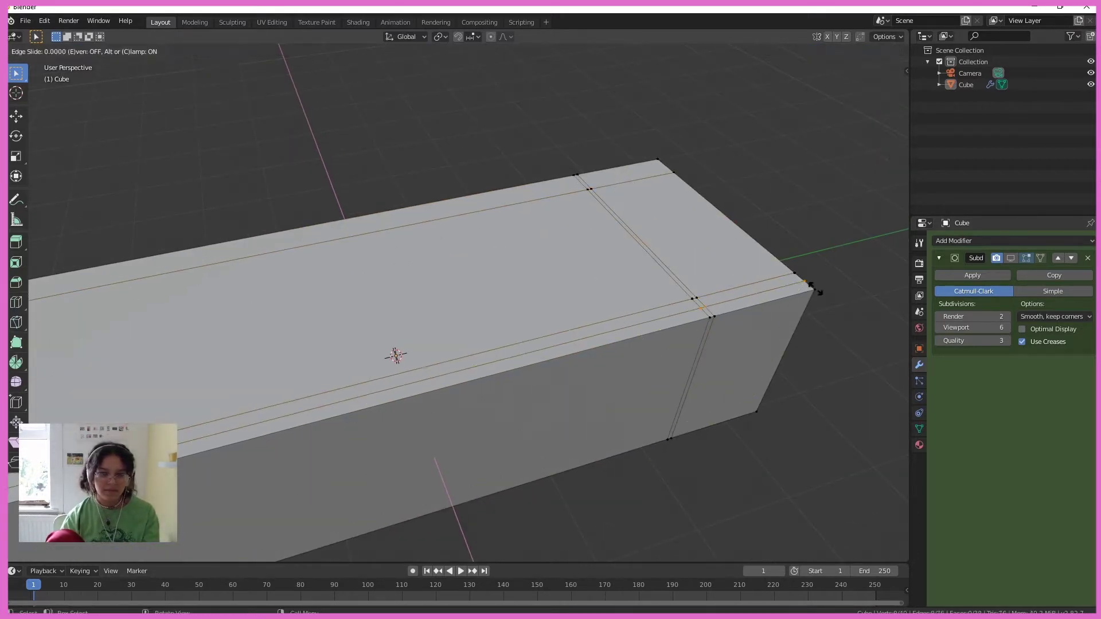
pyautogui.click(811, 290)
pyautogui.click(813, 292)
# - Preview the box with the subdivision displayed in the viewport, and hide the subdivision again
pyautogui.scroll(3, 715, 317)
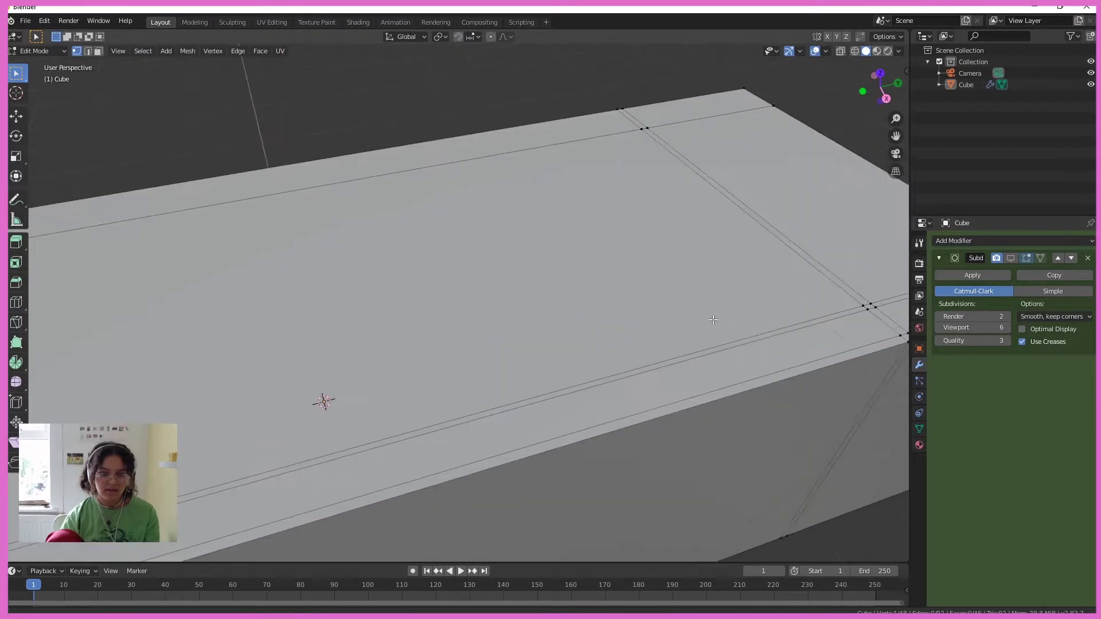
pyautogui.keyDown('shift'); pyautogui.moveTo(715, 317); pyautogui.dragTo(590, 372, button='middle'); pyautogui.keyUp('shift')
pyautogui.moveTo(612, 407); pyautogui.dragTo(613, 393, button='middle')
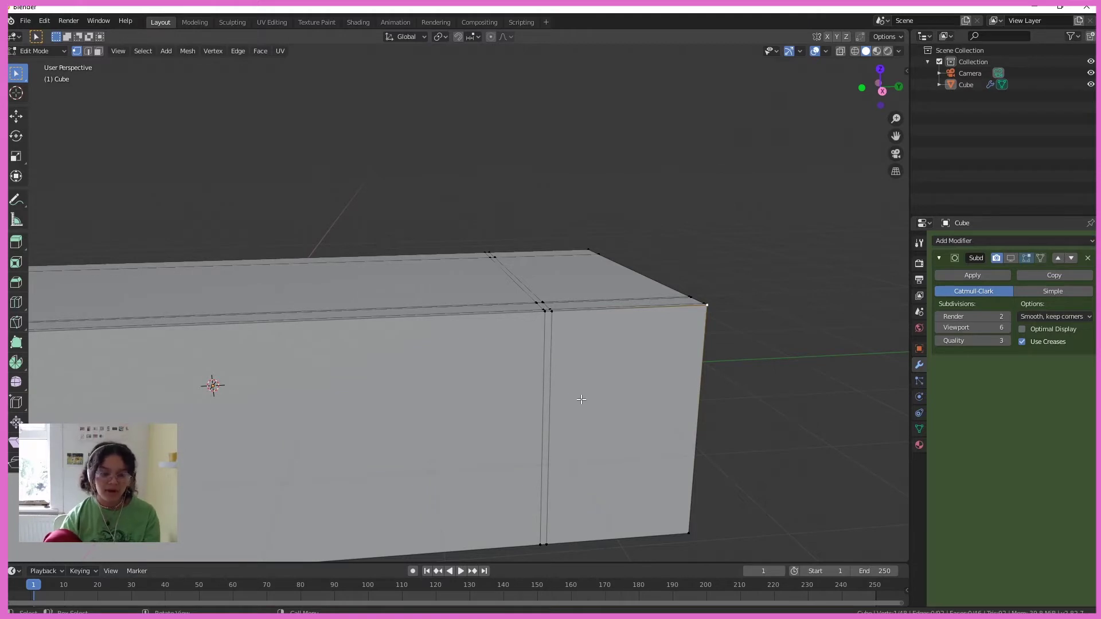
pyautogui.click(1011, 258)
pyautogui.moveTo(748, 300); pyautogui.dragTo(521, 370, button='middle')
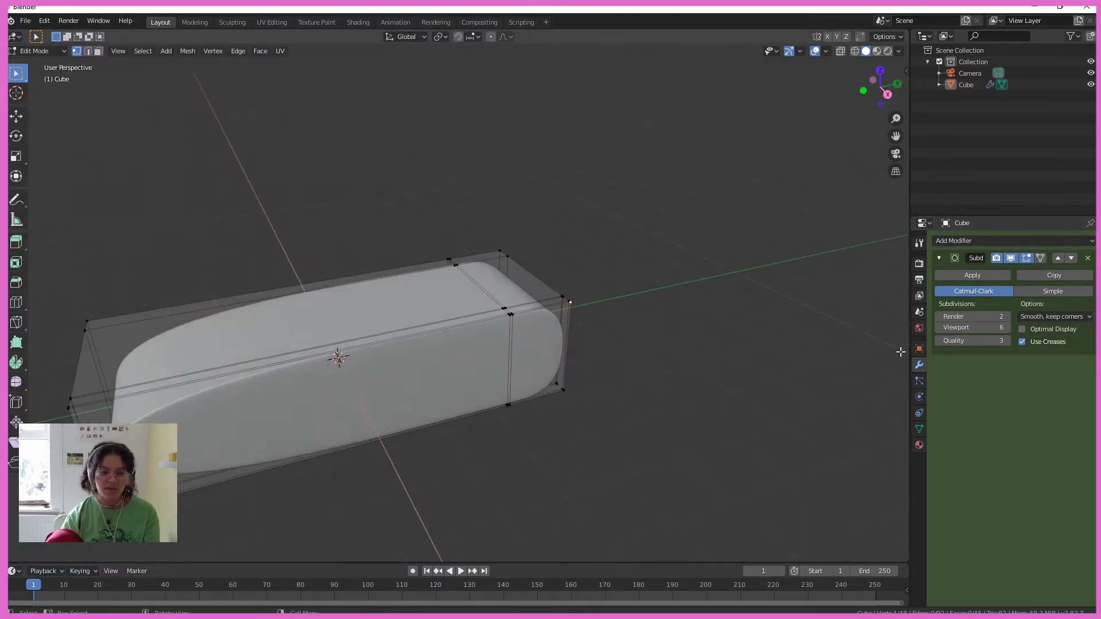
pyautogui.click(1012, 258)
# - Add horizontal loop cuts around the box's sides, close to the top and bottom edges
pyautogui.scroll(3, 492, 432)
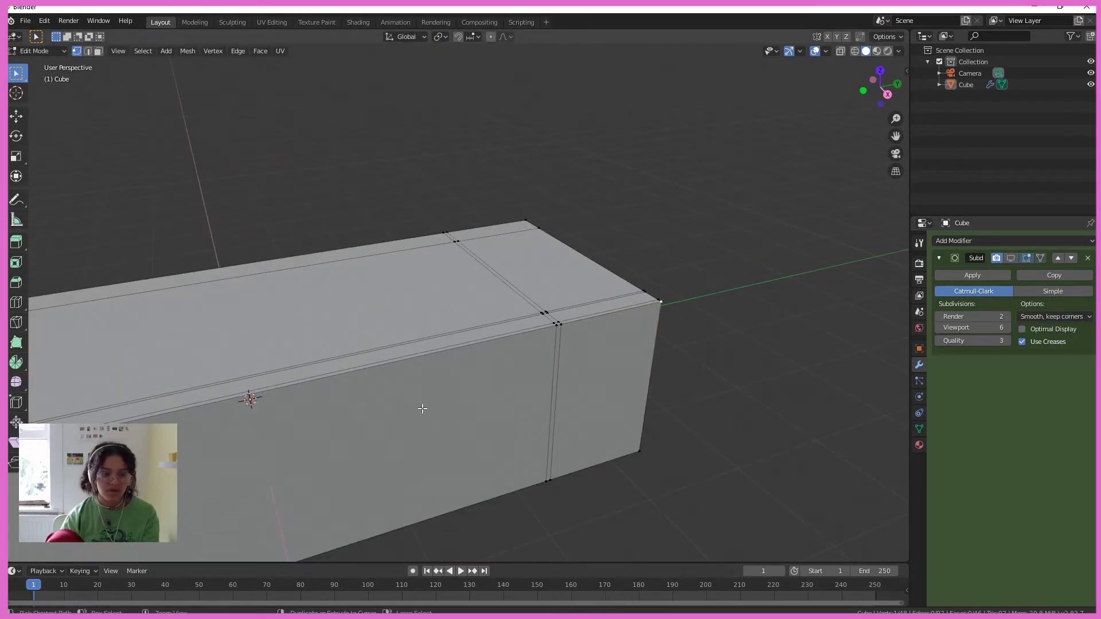
pyautogui.click(562, 421)
pyautogui.click(558, 354)
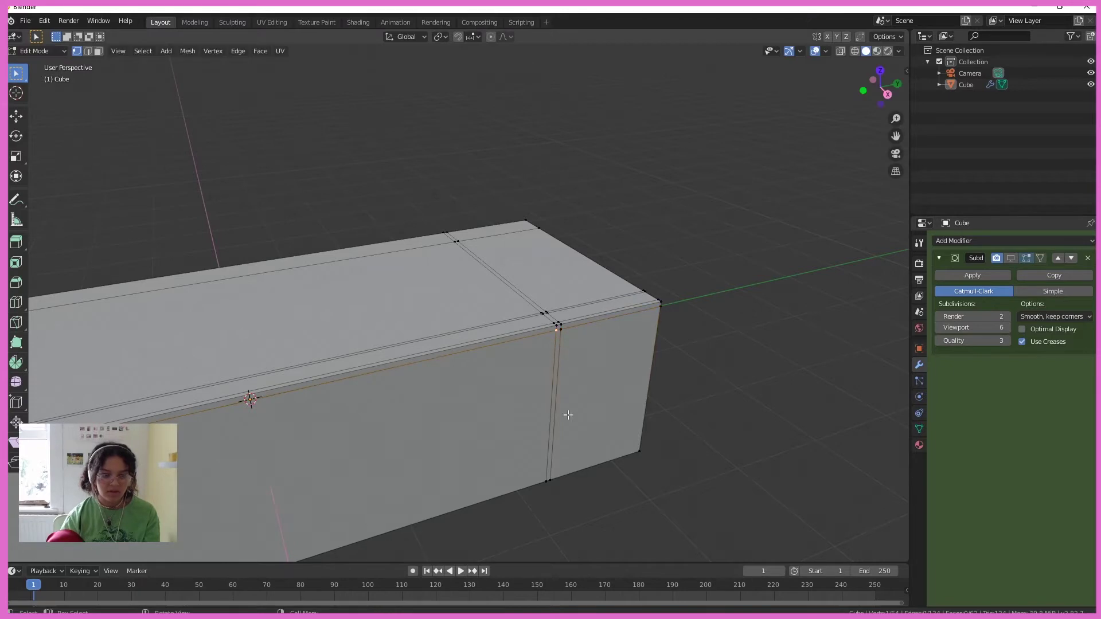
pyautogui.moveTo(579, 492); pyautogui.dragTo(610, 414, button='middle')
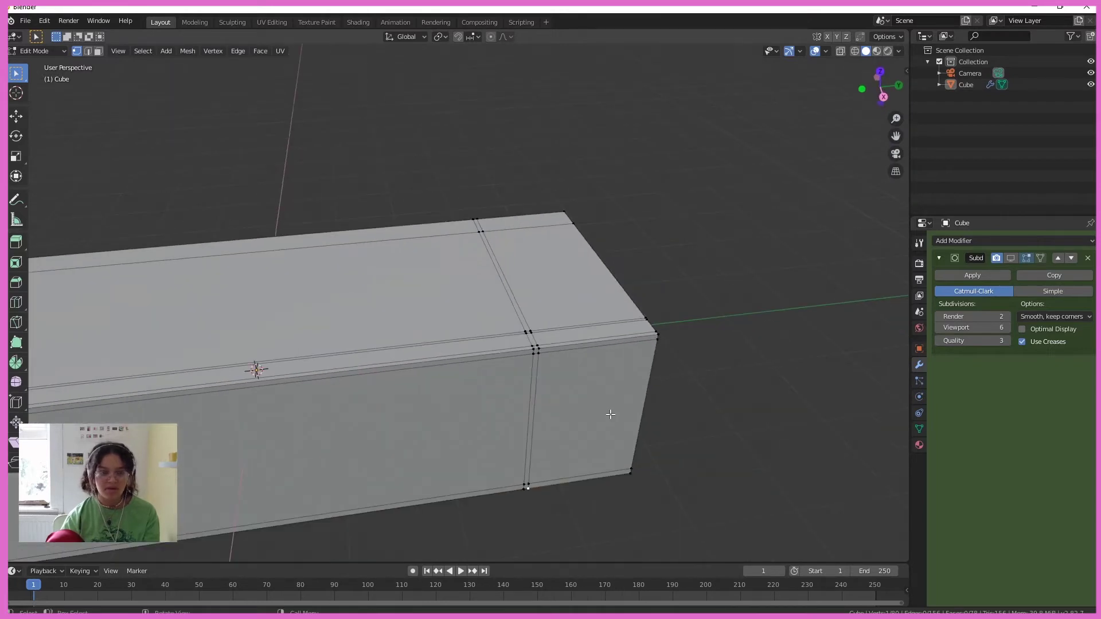
# - Add a crosswise loop cut close to the box's +Y end face and a lengthwise loop cut close to its -X long edge
pyautogui.hotkey('ctrl', 'r')
pyautogui.click(589, 313)
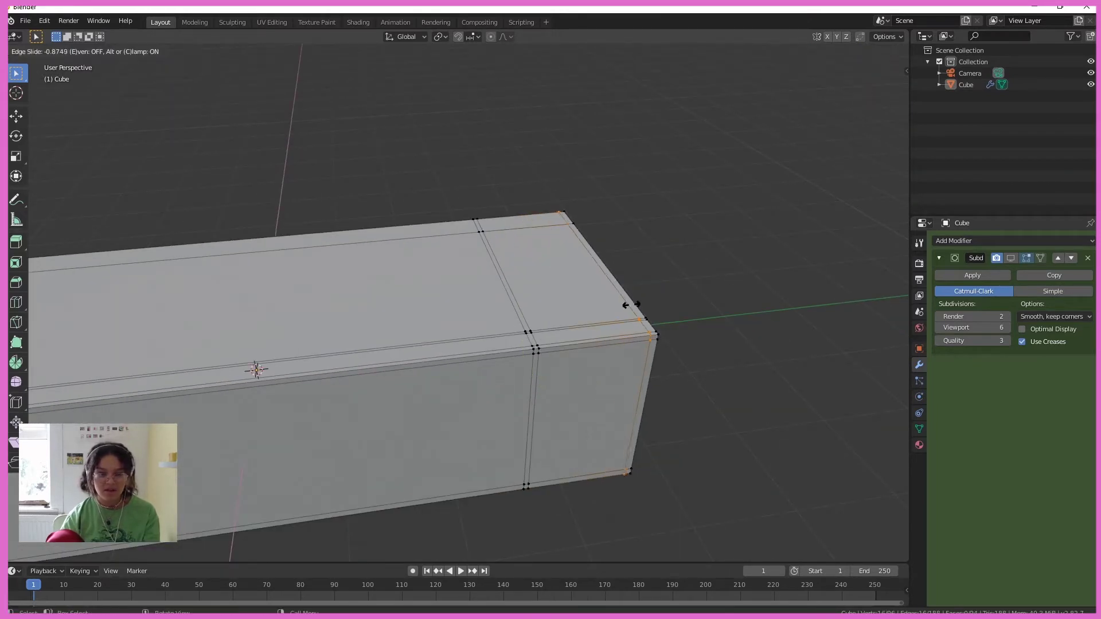
pyautogui.click(633, 305)
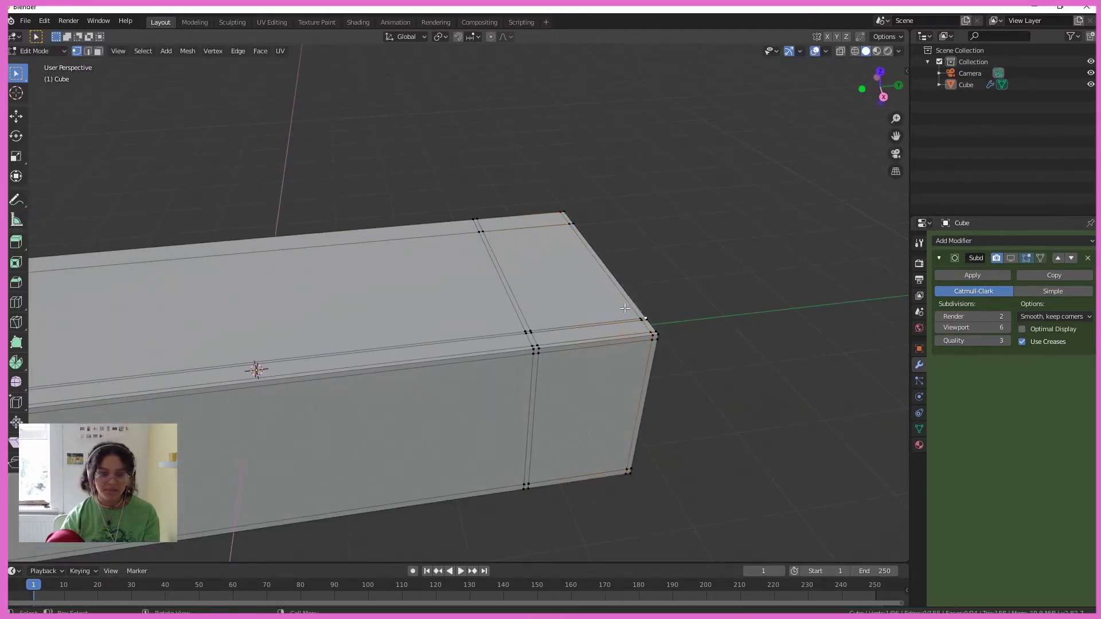
pyautogui.moveTo(625, 308); pyautogui.dragTo(734, 435, button='middle')
pyautogui.hotkey('ctrl', 'r')
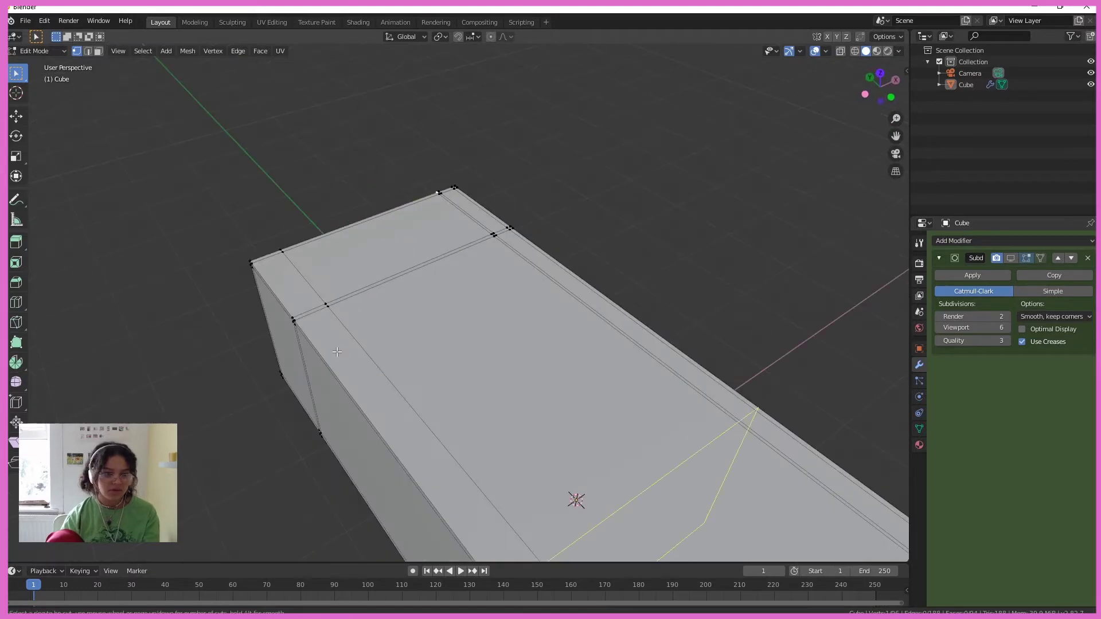
pyautogui.click(300, 317)
pyautogui.click(284, 319)
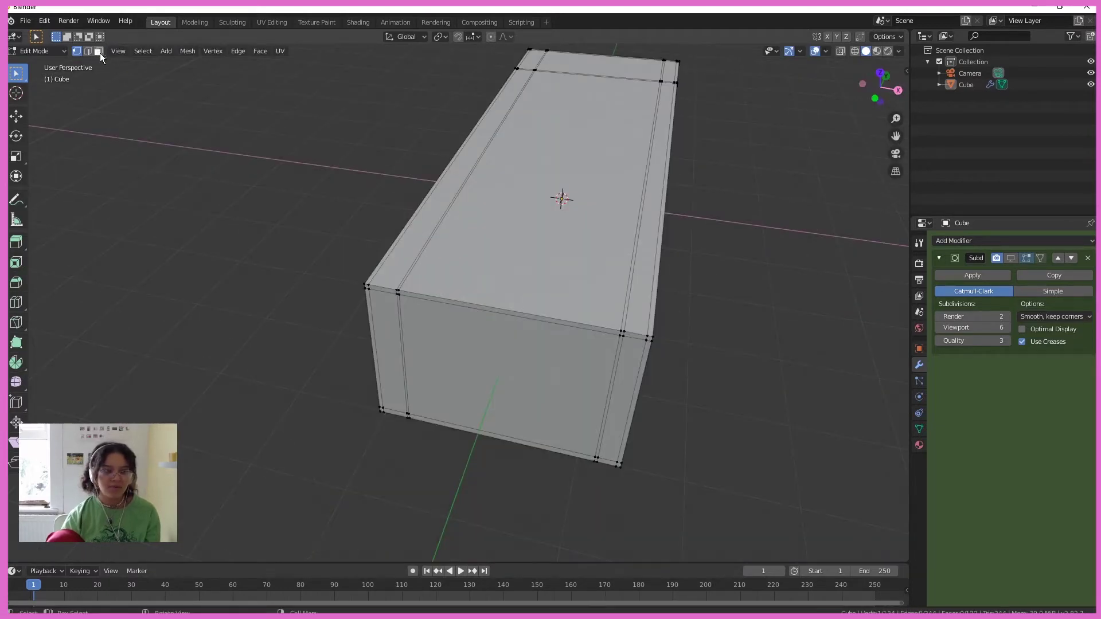
# - Select the large central top face and the thin strip at its -Y end, and move them down along Z to form an open-ended recess
pyautogui.click(498, 271)
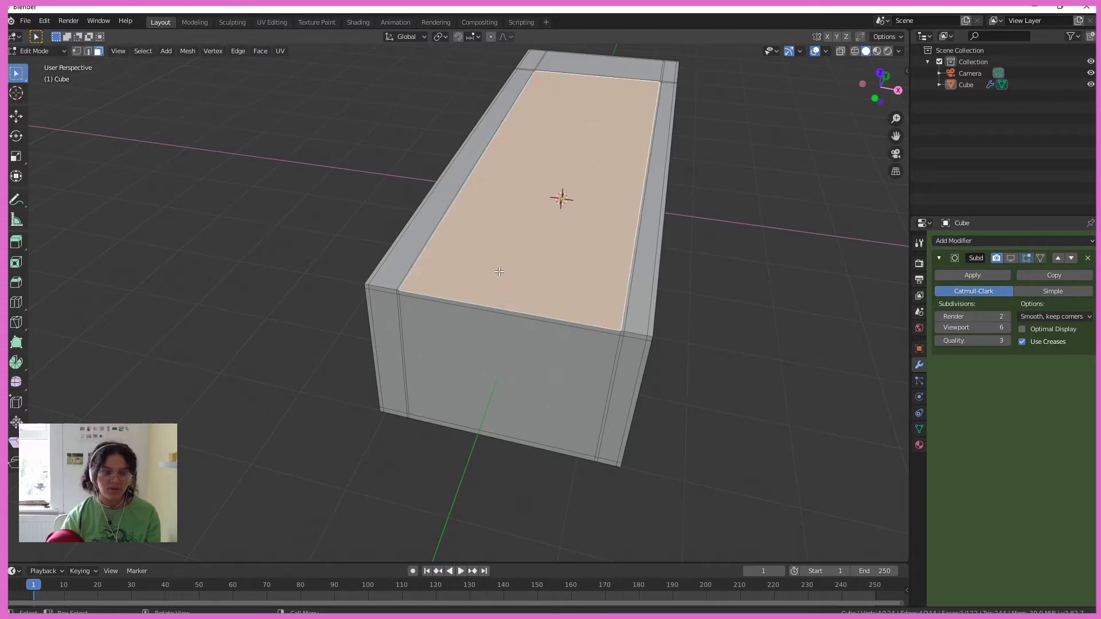
pyautogui.scroll(5, 503, 270)
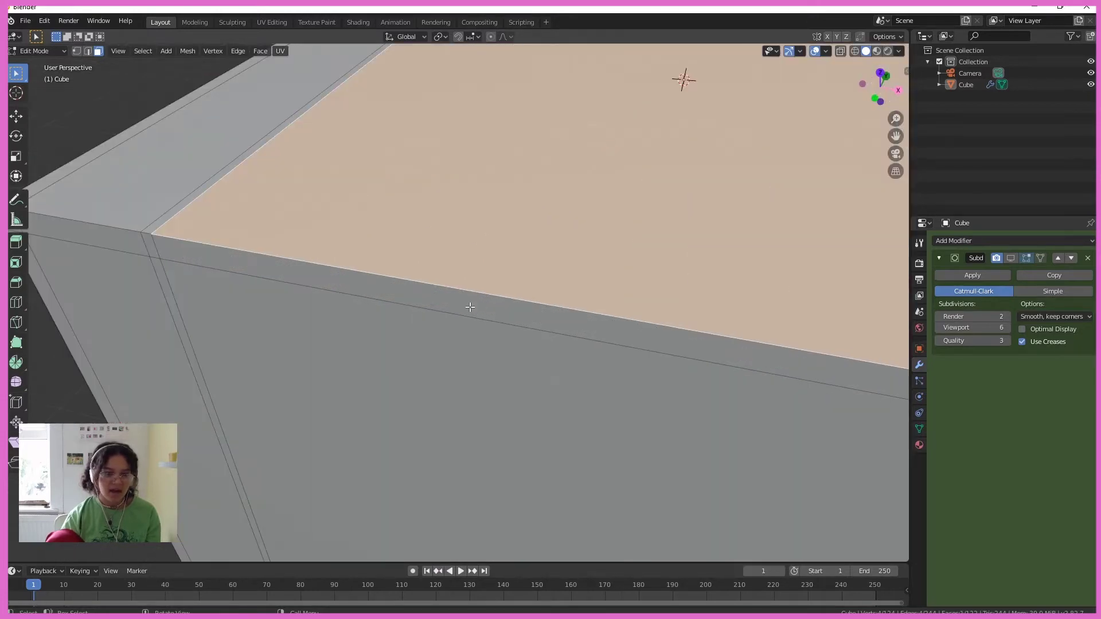
pyautogui.scroll(-6, 479, 310)
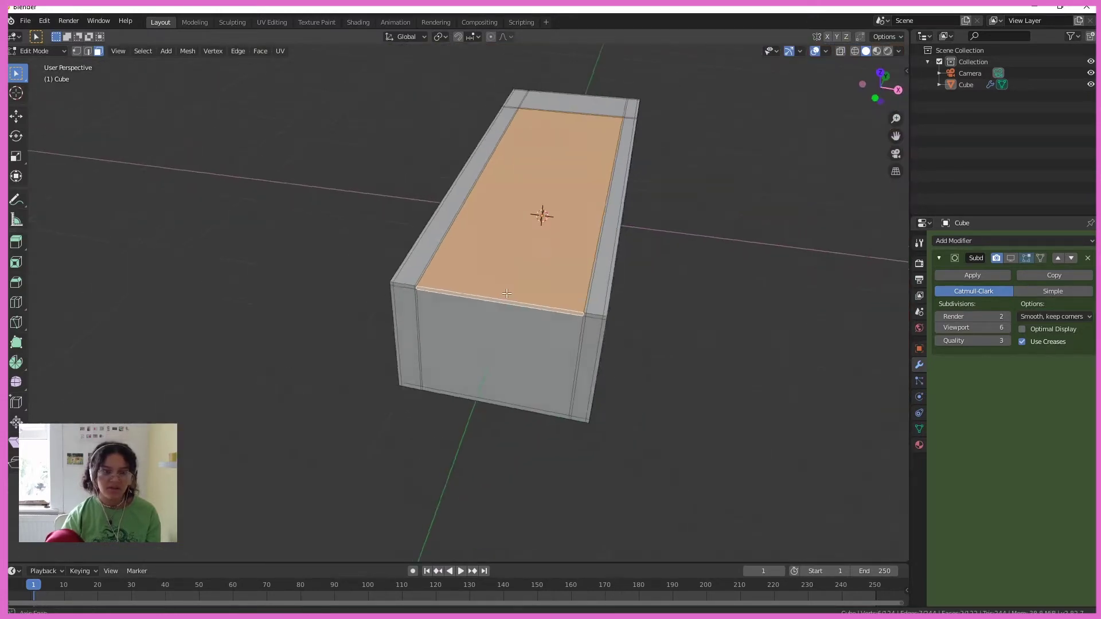
pyautogui.click(16, 116)
pyautogui.scroll(3, 402, 195)
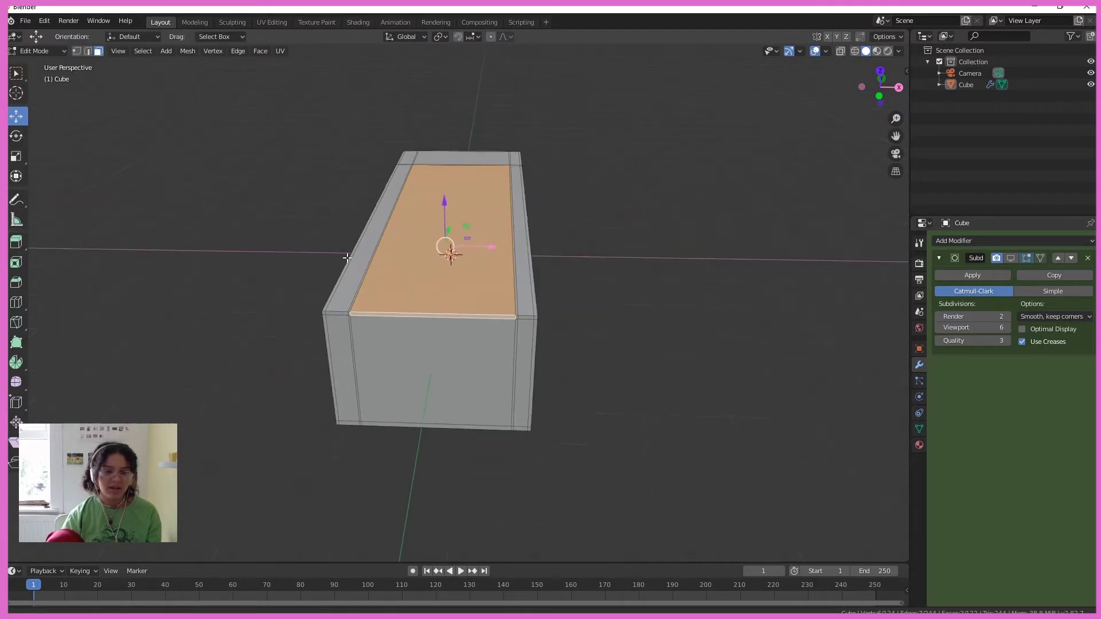
pyautogui.moveTo(425, 192); pyautogui.dragTo(430, 263)
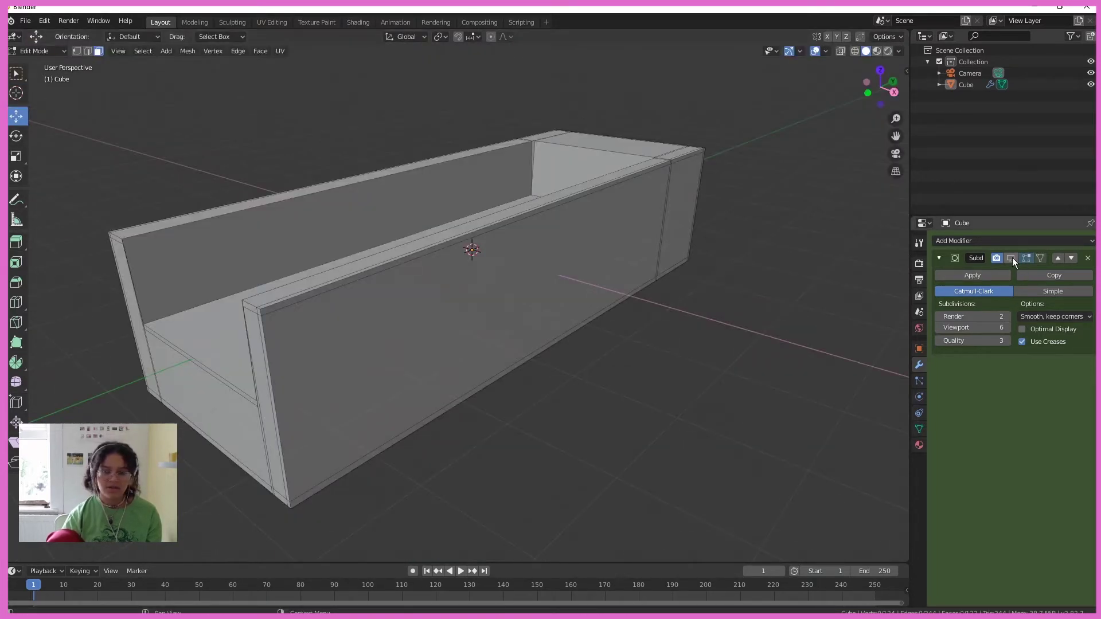
# - Preview the recessed box with its subdivision displayed, in Object Mode and Edit Mode, and hide the subdivision again
pyautogui.click(1011, 259)
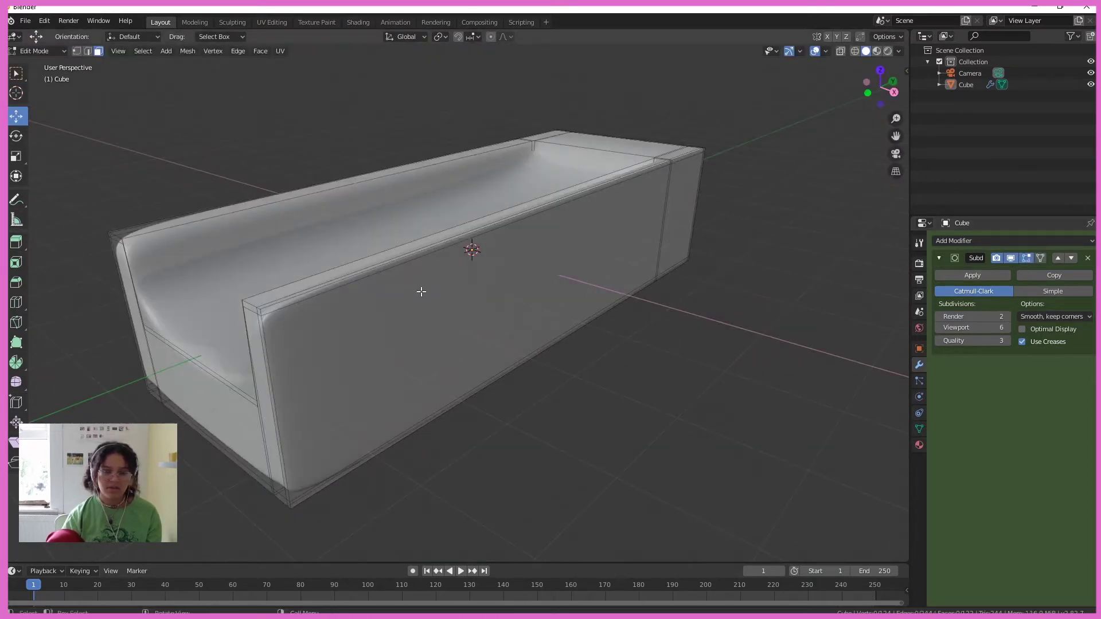
pyautogui.moveTo(422, 290); pyautogui.dragTo(437, 318, button='middle')
pyautogui.press('Tab')
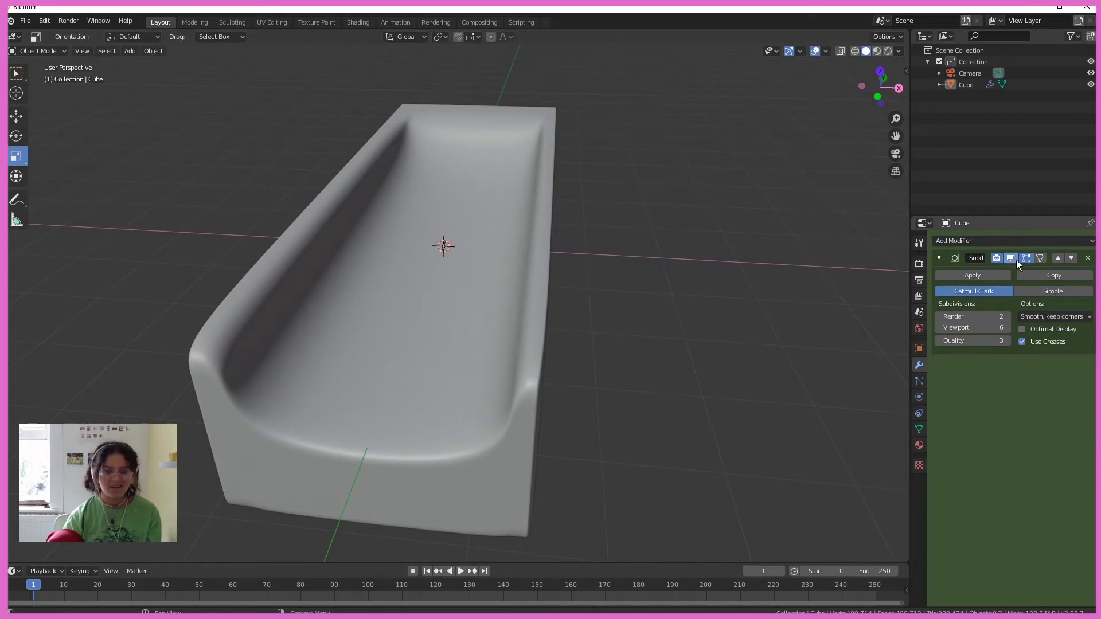
pyautogui.click(1011, 258)
pyautogui.moveTo(851, 267); pyautogui.dragTo(274, 363, button='middle')
pyautogui.press('Tab')
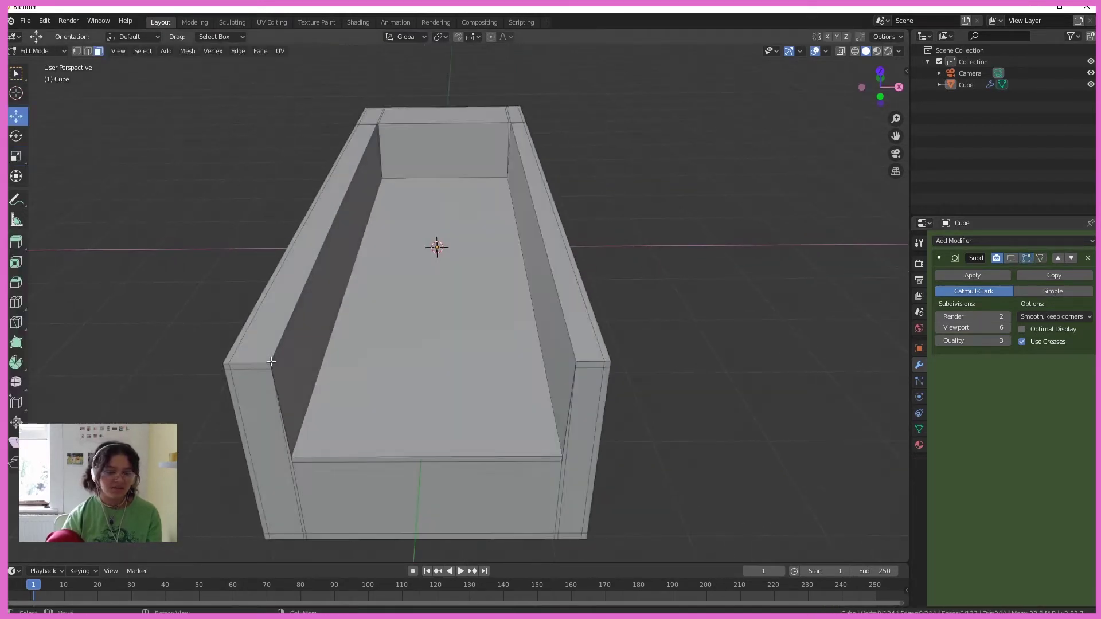
pyautogui.scroll(2, 270, 361)
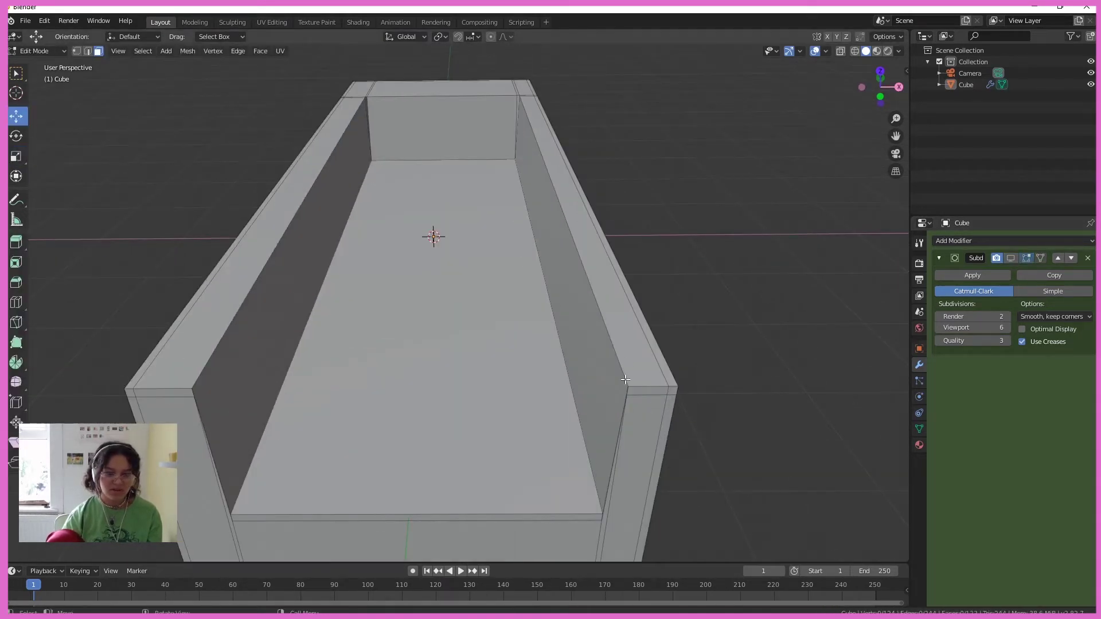
pyautogui.click(1010, 258)
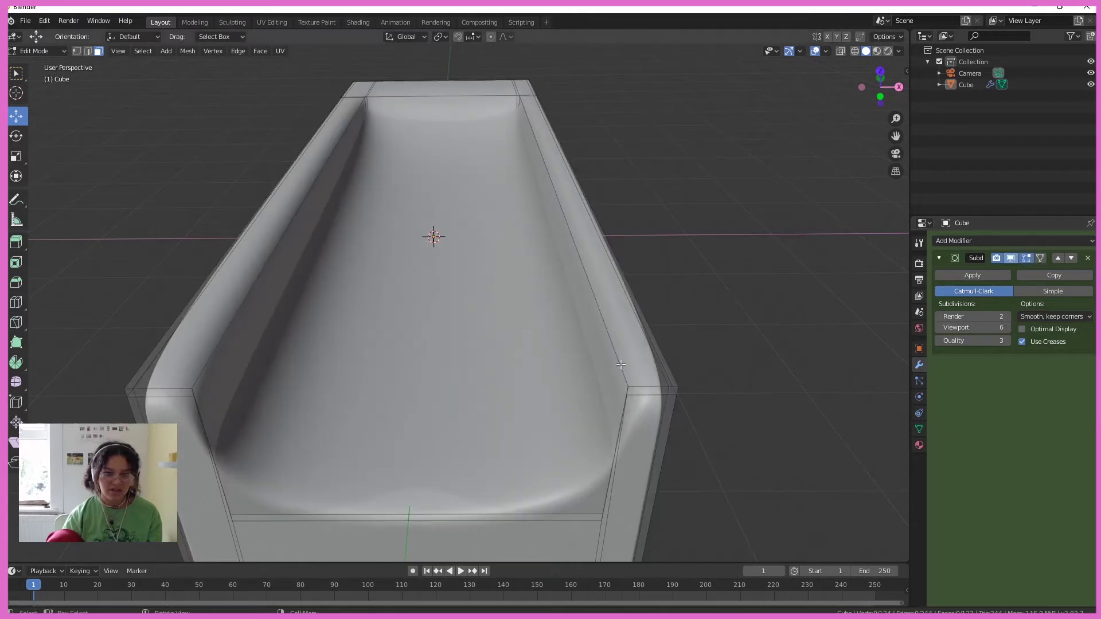
pyautogui.click(1014, 261)
# - Add a lengthwise loop cut along each of the two long side walls, close to the recess's inner edges
pyautogui.hotkey('ctrl', 'r')
pyautogui.click(189, 389)
pyautogui.click(209, 384)
pyautogui.hotkey('ctrl', 'r')
pyautogui.click(648, 391)
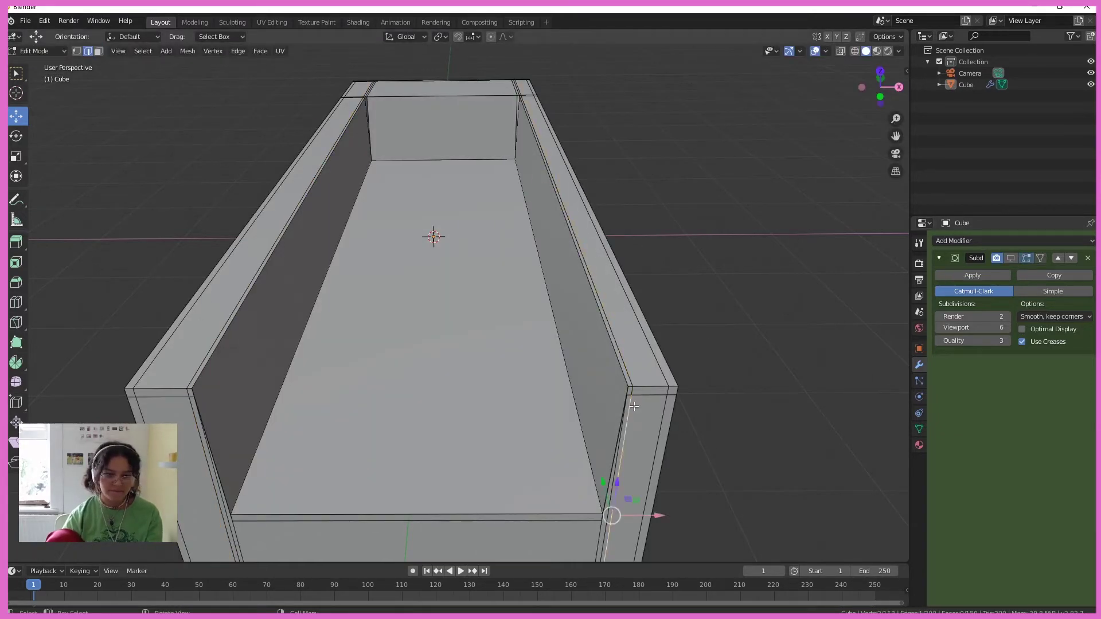
# - Add crosswise loop cuts close to the recess's +Y end wall, including one on the solid end block right beside the wall's top edge
pyautogui.moveTo(625, 401); pyautogui.dragTo(459, 390, button='middle')
pyautogui.hotkey('ctrl', 'r')
pyautogui.scroll(3, 183, 325)
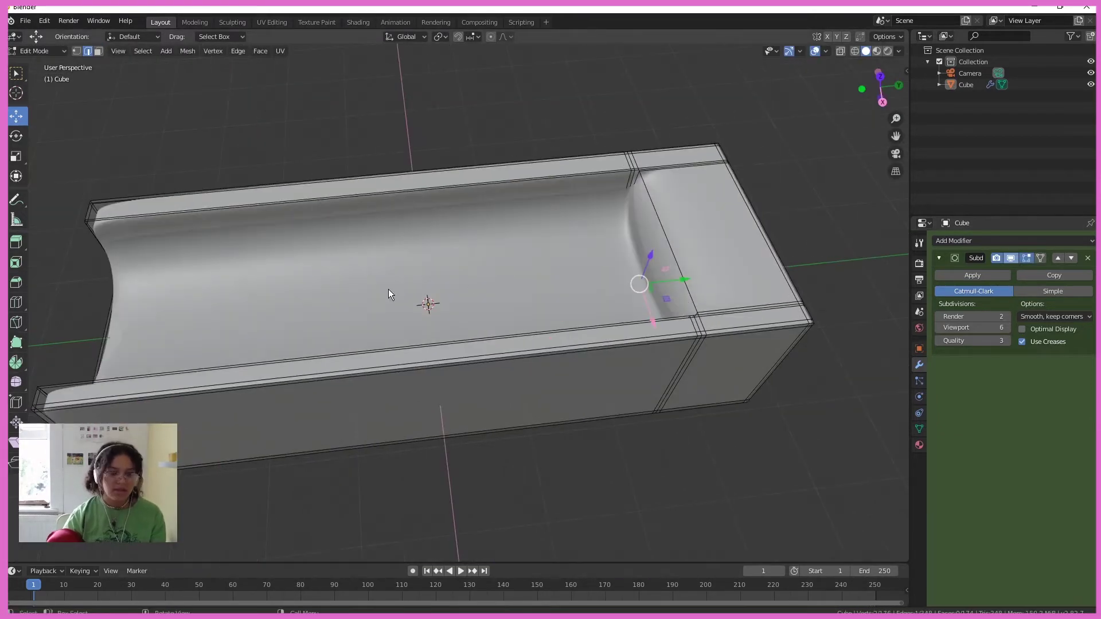
pyautogui.moveTo(401, 310); pyautogui.dragTo(515, 177, button='middle')
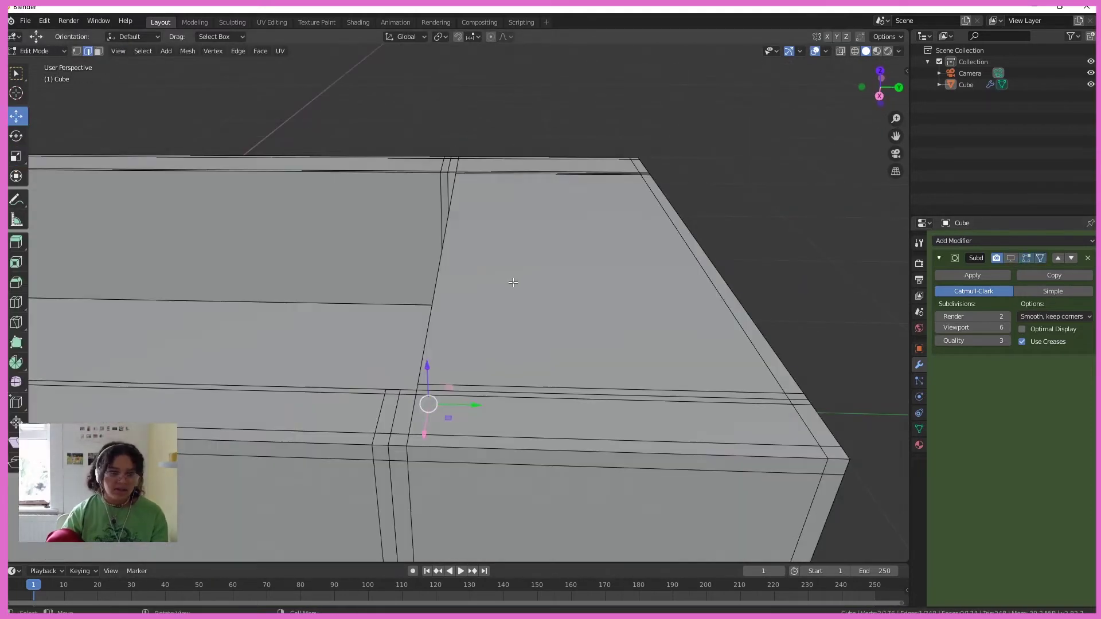
pyautogui.moveTo(510, 279); pyautogui.dragTo(485, 368, button='middle')
pyautogui.hotkey('ctrl', 'r')
pyautogui.click(446, 407)
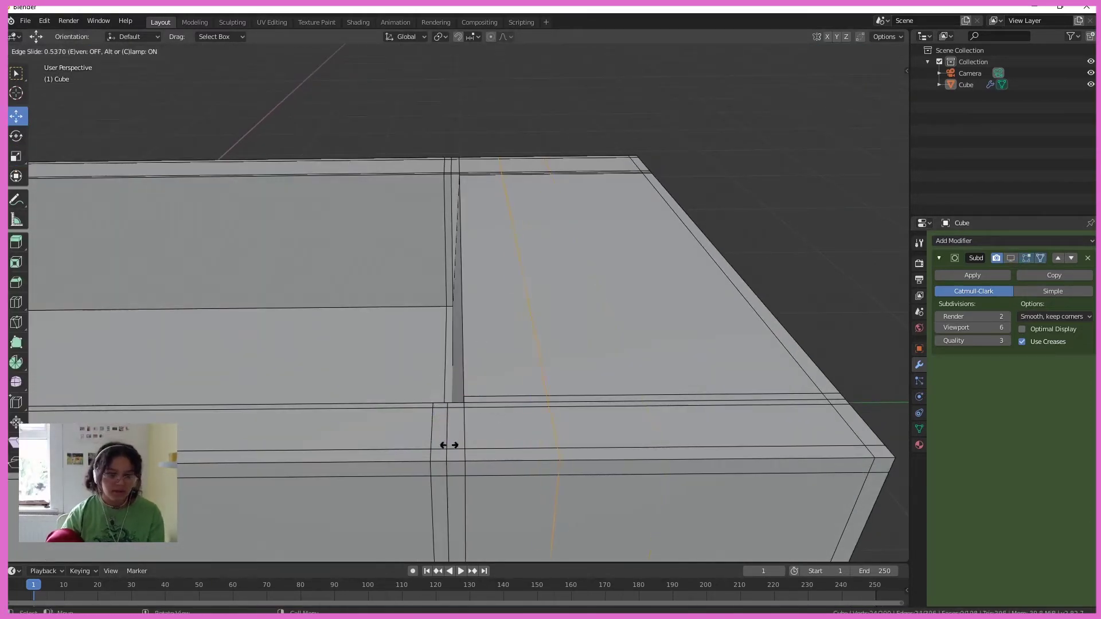
pyautogui.click(376, 478)
pyautogui.click(372, 477)
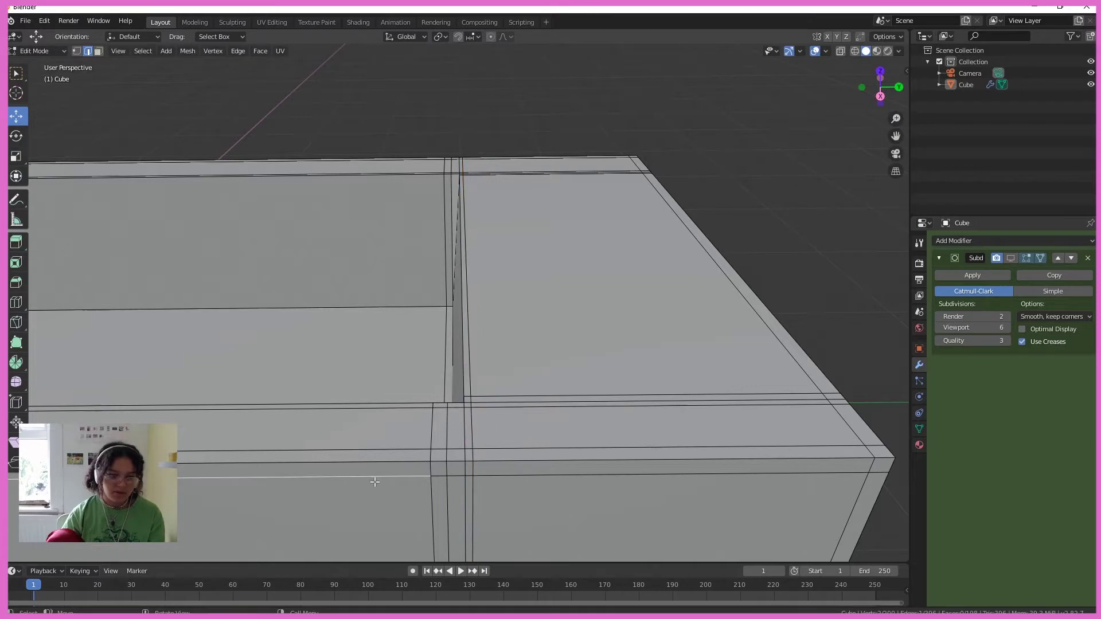
# - Display the subdivision in the viewport and inspect the smoothed recessed box from its ends in Object Mode
pyautogui.click(1010, 259)
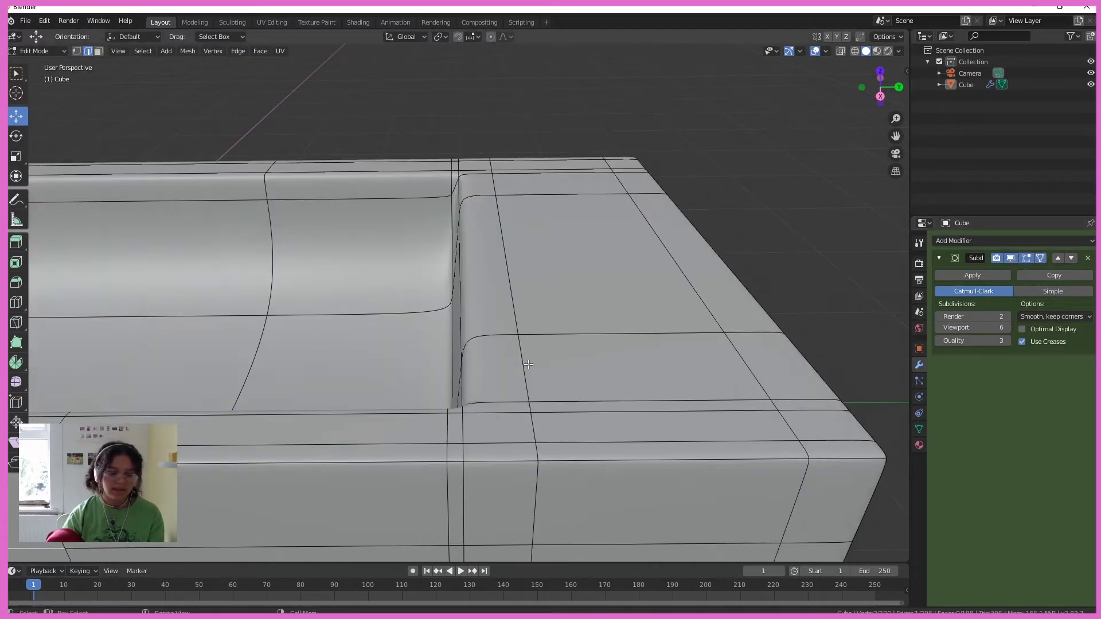
pyautogui.press('Tab')
pyautogui.scroll(-4, 474, 367)
pyautogui.moveTo(502, 365); pyautogui.dragTo(491, 297, button='middle')
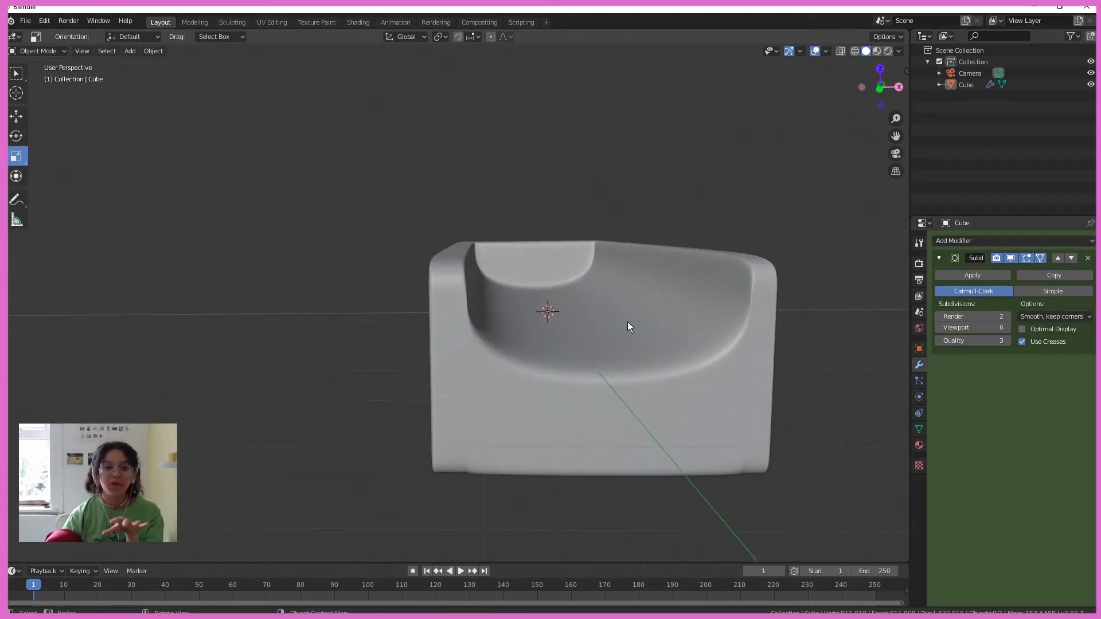
pyautogui.moveTo(628, 322); pyautogui.dragTo(598, 334, button='middle')
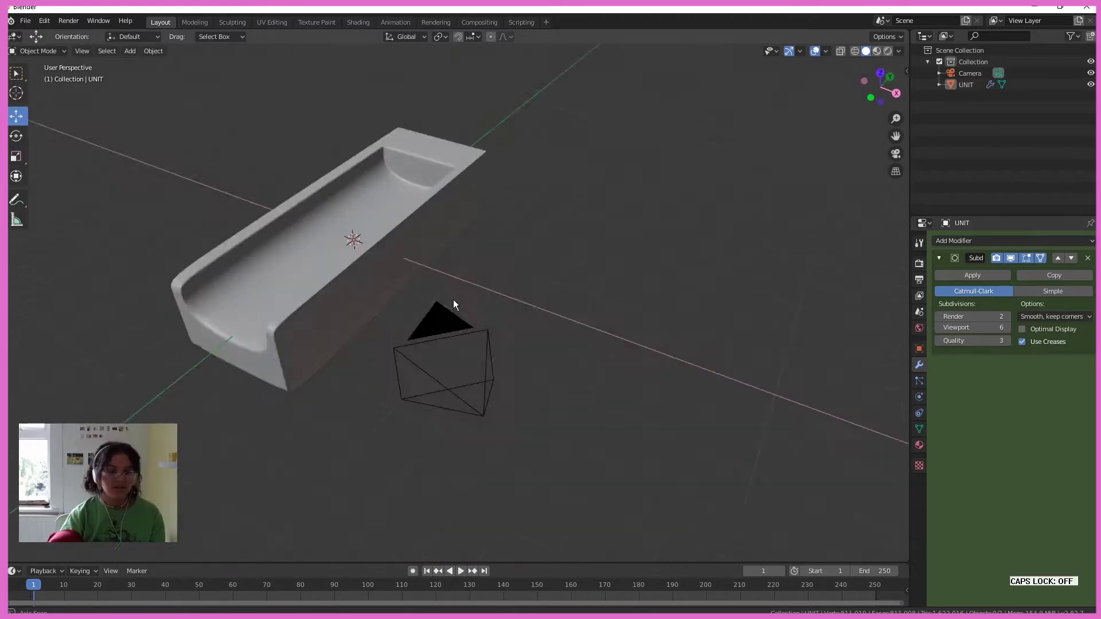
# - Apply the Subdivision Surface modifier to the UNIT object and deselect it
pyautogui.moveTo(453, 299); pyautogui.dragTo(468, 281, button='middle')
pyautogui.click(395, 286)
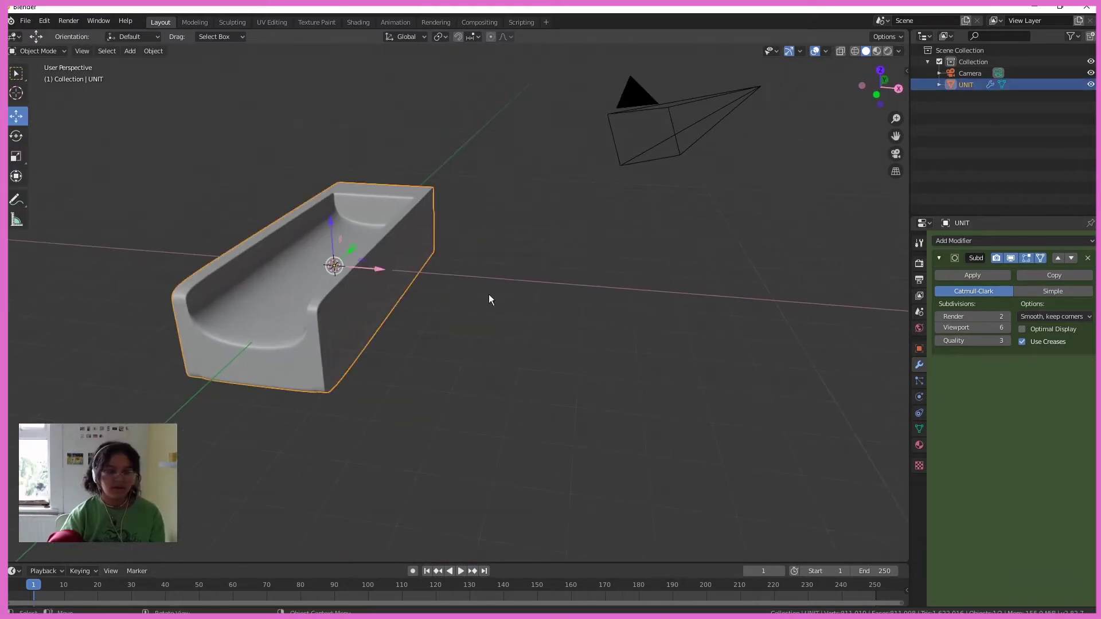
pyautogui.click(985, 277)
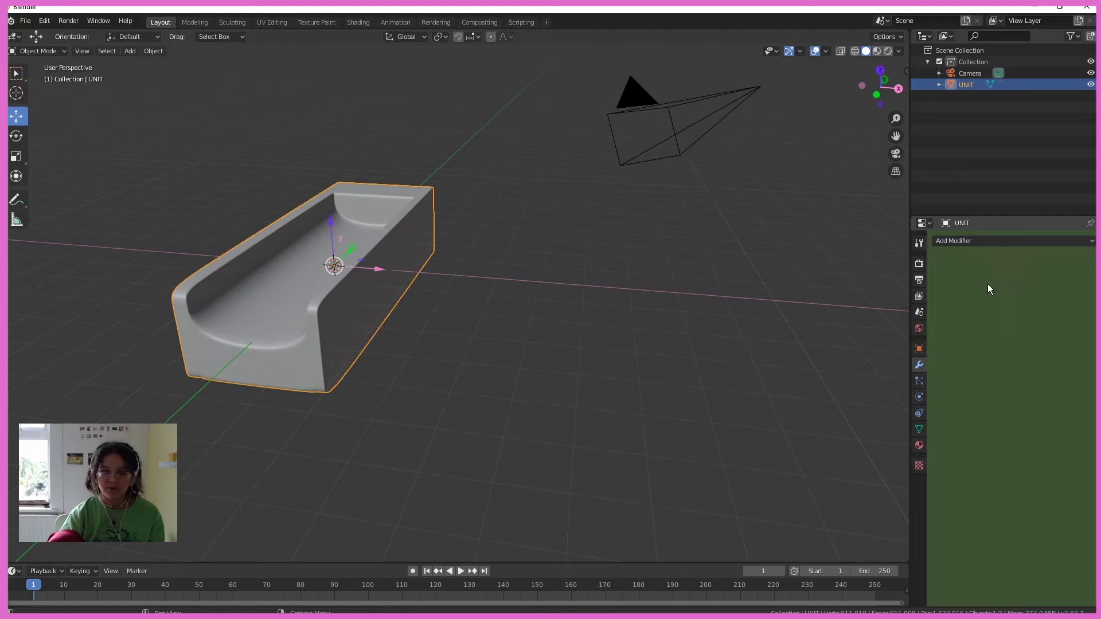
pyautogui.click(645, 356)
# - Add a Bezier curve and move it along the X axis, clear of the box on its +X side
pyautogui.moveTo(645, 355); pyautogui.dragTo(499, 372, button='middle')
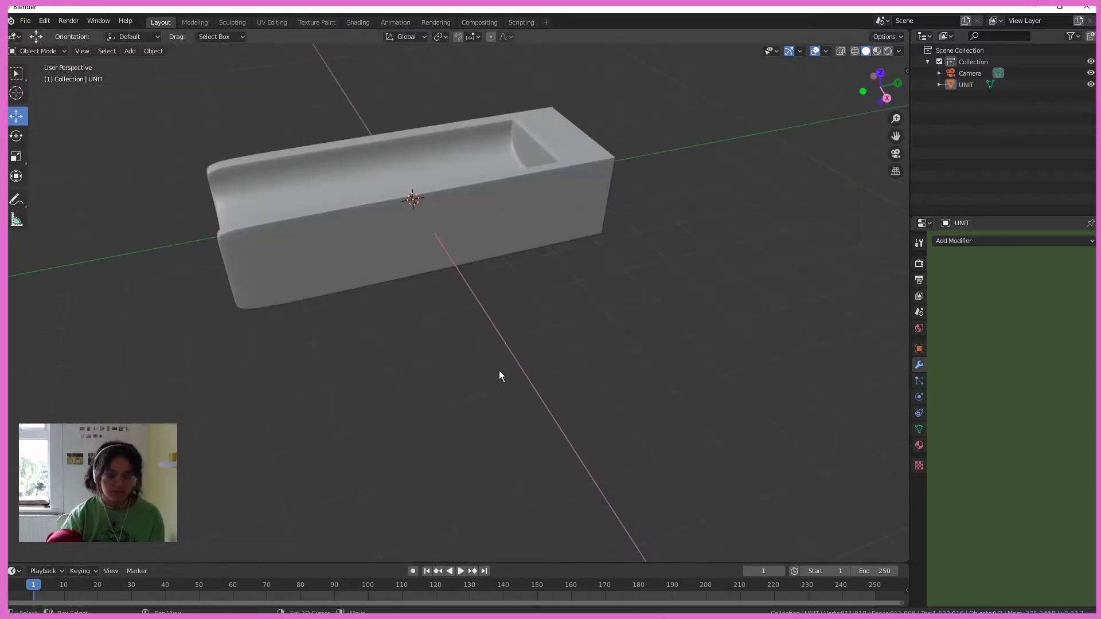
pyautogui.hotkey('shift', 'a')
pyautogui.moveTo(466, 377)
pyautogui.click(554, 380)
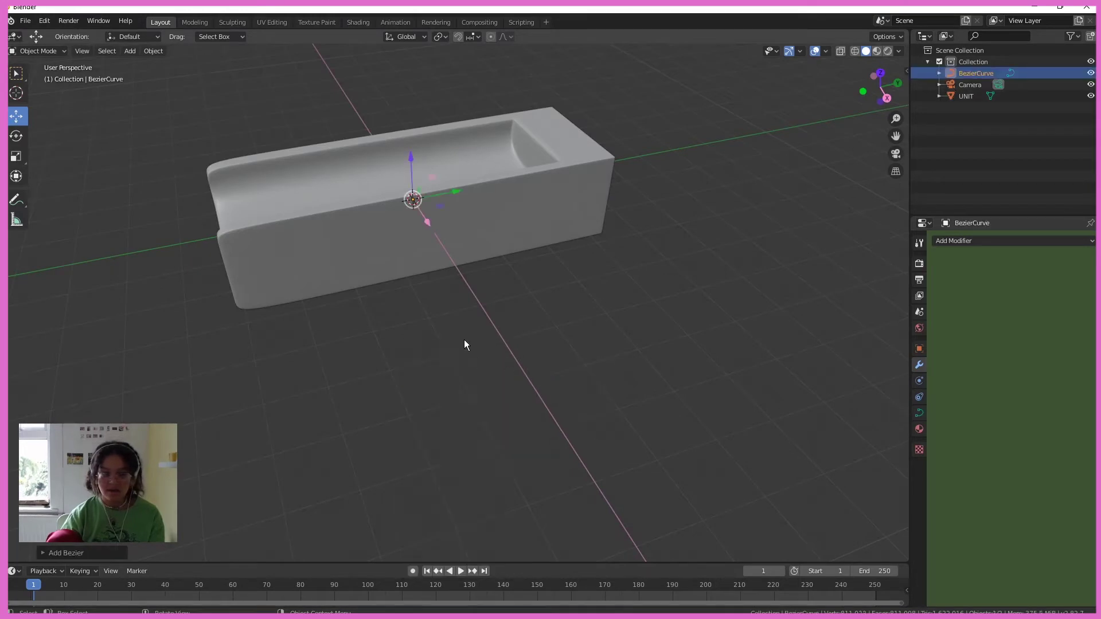
pyautogui.moveTo(464, 339); pyautogui.dragTo(439, 249, button='middle')
pyautogui.press('g')
pyautogui.click(470, 376)
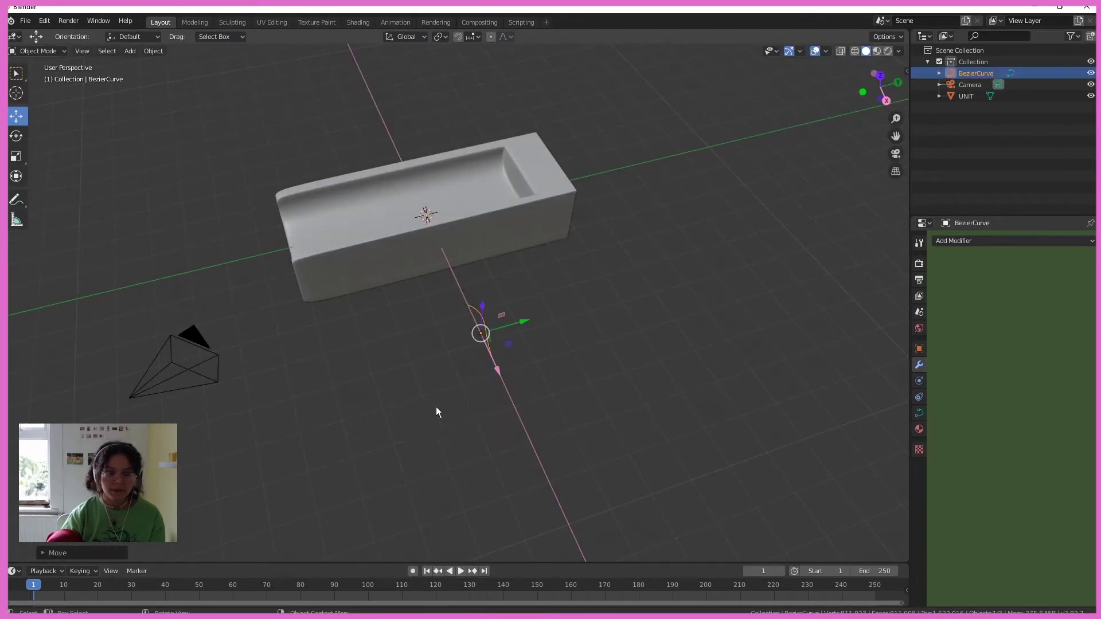
# - In top view, enter Edit Mode on the Bezier curve and lower its -X point's handle to straighten the curve along the X axis
pyautogui.moveTo(437, 409); pyautogui.dragTo(493, 409, button='middle')
pyautogui.scroll(5, 493, 408)
pyautogui.click(881, 76)
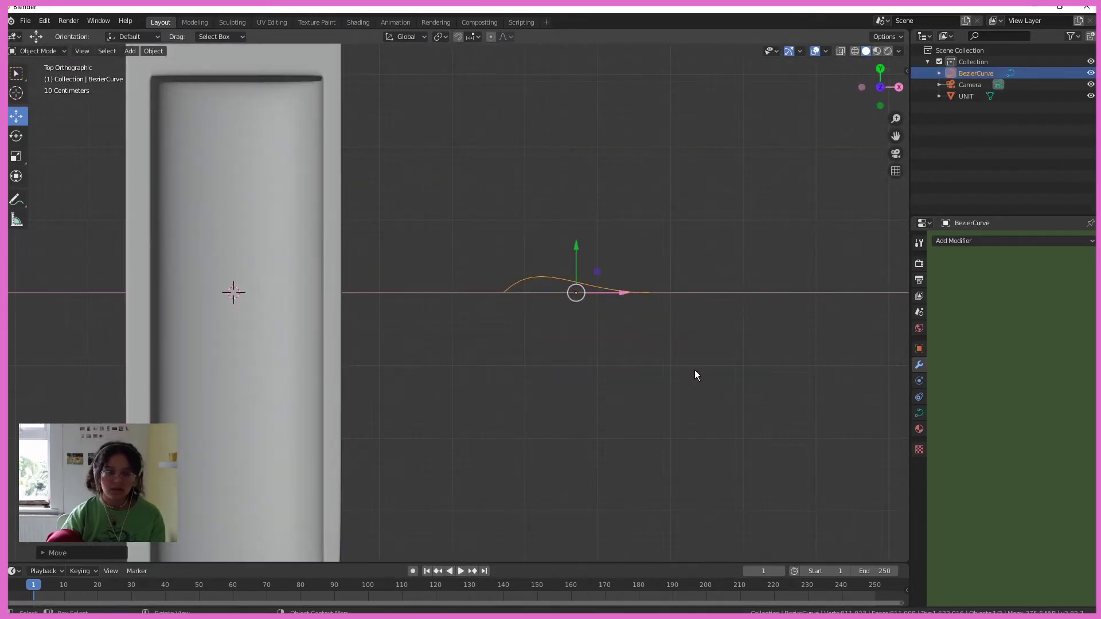
pyautogui.keyDown('shift'); pyautogui.moveTo(695, 372); pyautogui.dragTo(538, 369, button='middle'); pyautogui.keyUp('shift')
pyautogui.scroll(1, 538, 368)
pyautogui.press('Tab')
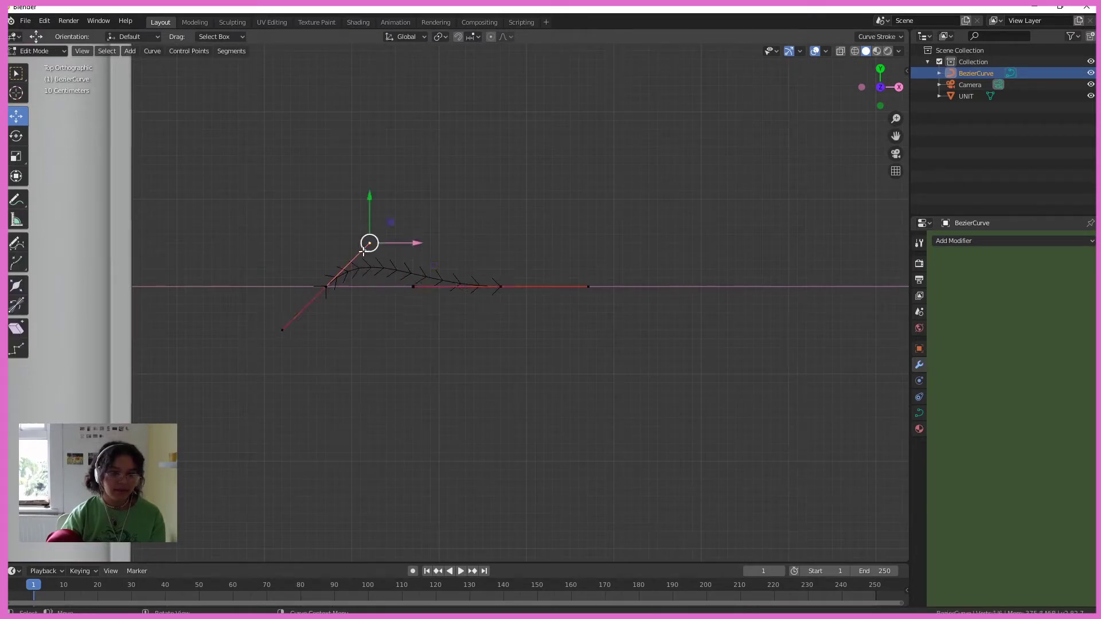
pyautogui.moveTo(367, 213); pyautogui.dragTo(373, 248)
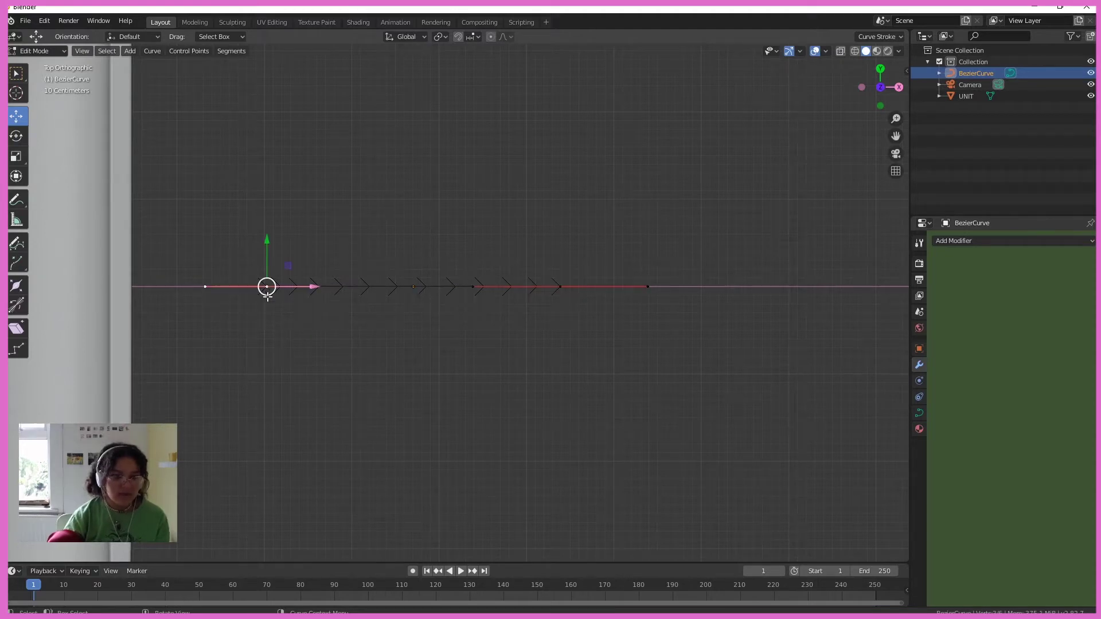
# - Extend the curve from its -X end with a new point toward -Y, its handles parallel to Y, forming a rounded corner
pyautogui.moveTo(267, 289); pyautogui.dragTo(187, 319)
pyautogui.click(241, 422)
pyautogui.scroll(-2, 252, 411)
pyautogui.keyDown('shift'); pyautogui.moveTo(313, 425); pyautogui.dragTo(277, 354, button='middle'); pyautogui.keyUp('shift')
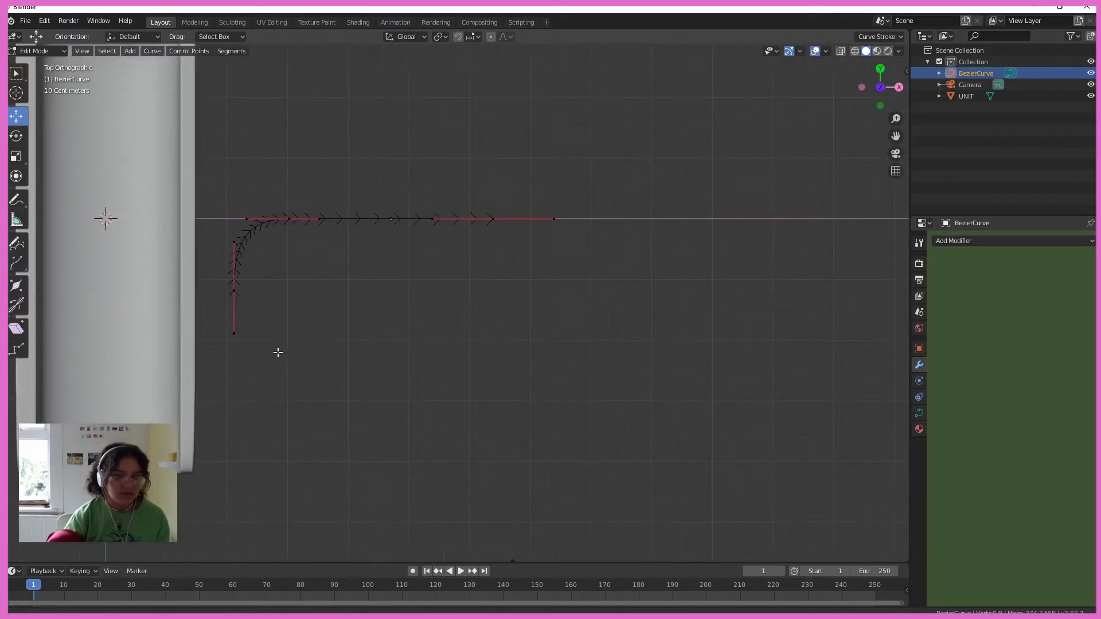
# - Extrude the curve's lower end around a second rounded corner, level its handle, and continue a straight segment toward +X parallel to the upper one
pyautogui.click(231, 292)
pyautogui.press('e')
pyautogui.click(288, 346)
pyautogui.moveTo(289, 385); pyautogui.dragTo(349, 336)
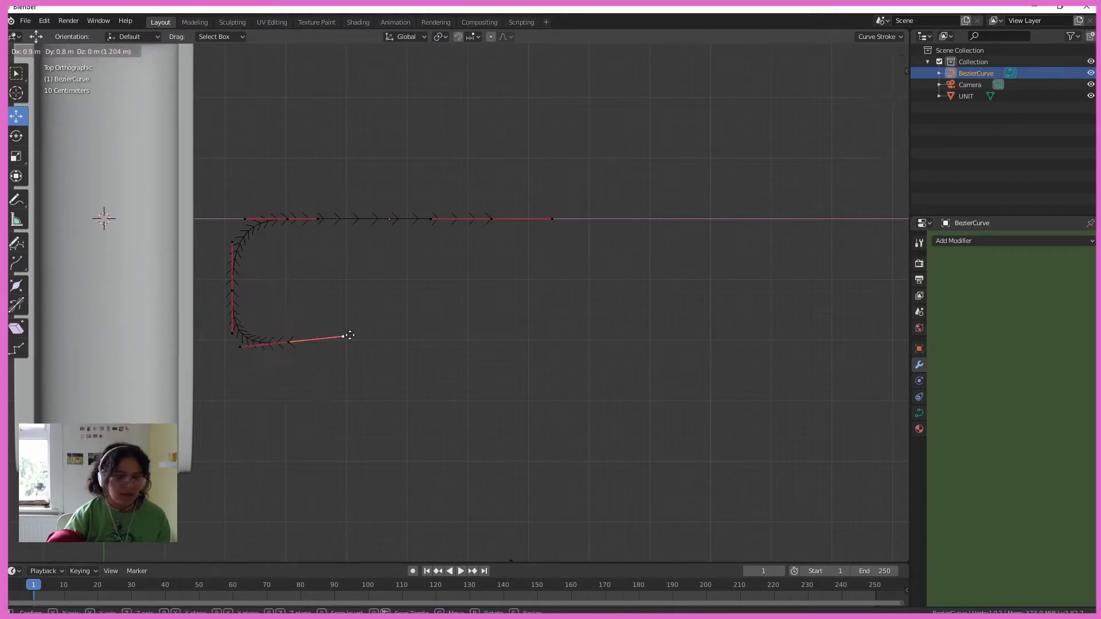
pyautogui.press('w')
pyautogui.press('e')
pyautogui.click(686, 350)
# - Extrude a point between the two +X ends, join it to the upper end to close the outline, and adjust its handle
pyautogui.press('e')
pyautogui.click(574, 290)
pyautogui.scroll(4, 562, 282)
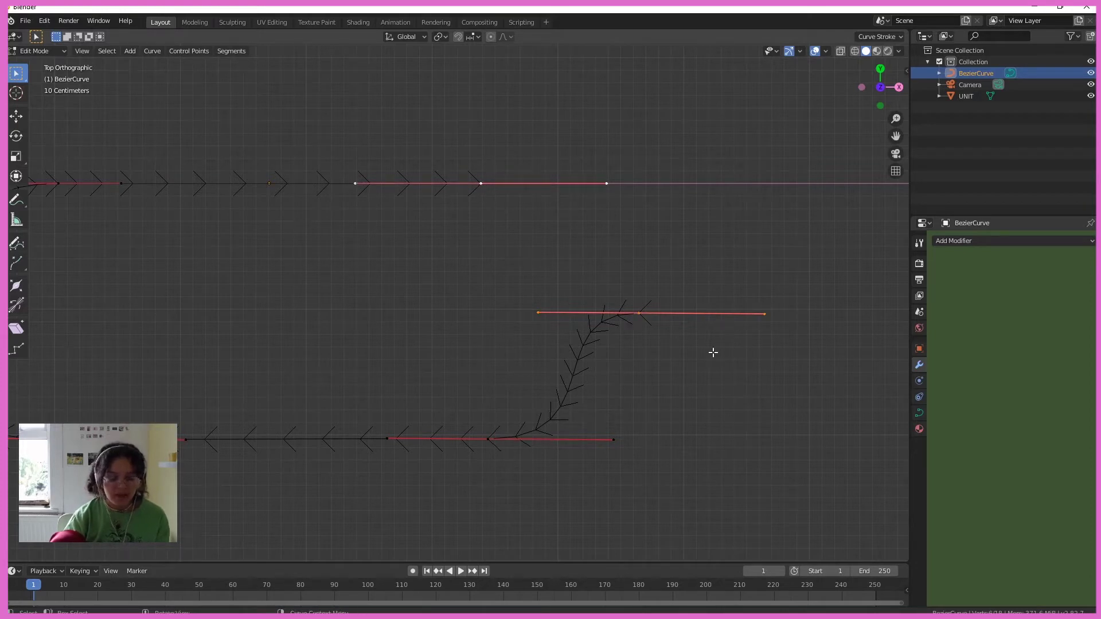
pyautogui.scroll(-2, 710, 282)
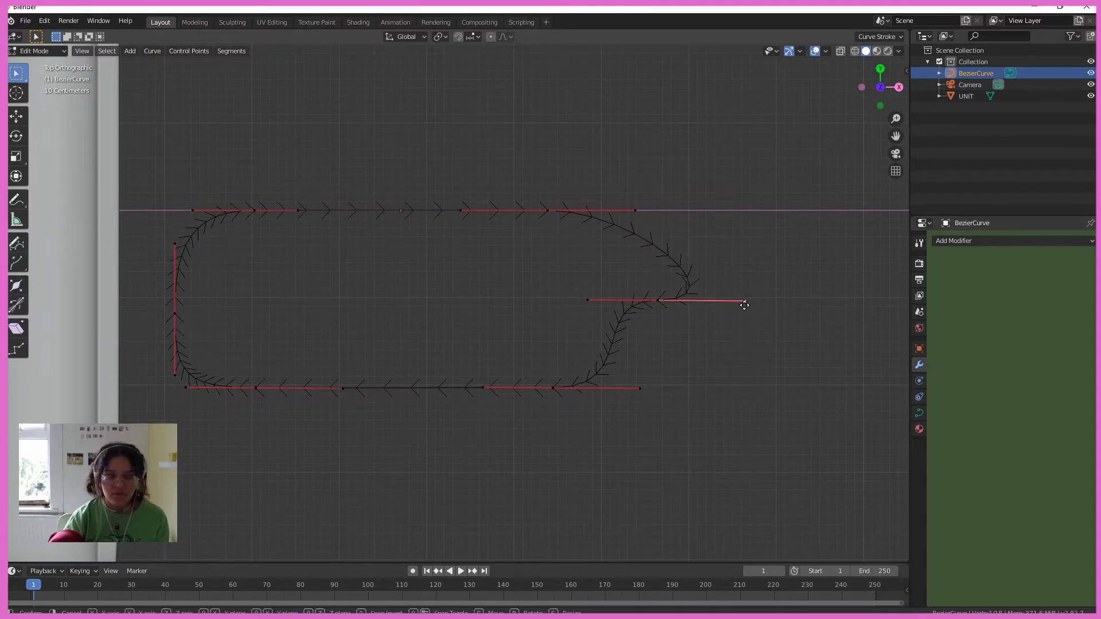
pyautogui.click(745, 304)
# - Pull the outline's +X end further out along X and shift its lower side toward +Y, making the loop longer and narrower
pyautogui.moveTo(379, 390); pyautogui.dragTo(371, 390)
pyautogui.moveTo(701, 435); pyautogui.dragTo(507, 215)
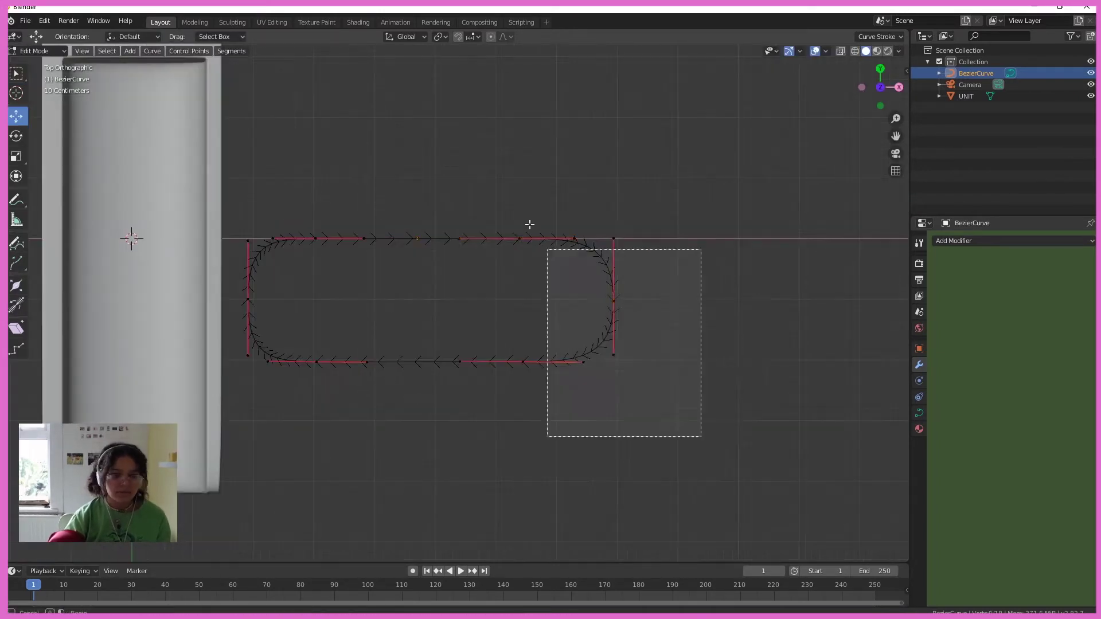
pyautogui.moveTo(600, 300); pyautogui.dragTo(630, 300)
pyautogui.moveTo(688, 402); pyautogui.dragTo(218, 338)
pyautogui.moveTo(440, 314); pyautogui.dragTo(440, 287)
pyautogui.click(644, 321)
pyautogui.moveTo(470, 513)
pyautogui.mouseDown(button='middle')
pyautogui.moveTo(470, 401)
pyautogui.moveTo(470, 510)
pyautogui.mouseUp(button='middle')
pyautogui.moveTo(694, 356); pyautogui.dragTo(218, 304)
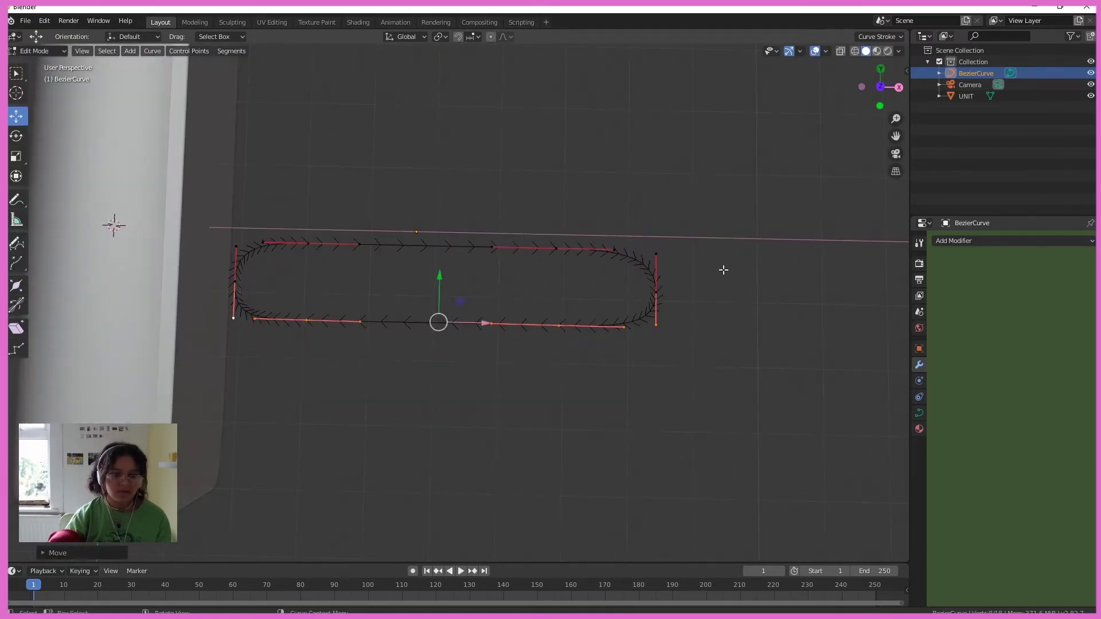
# - Return to Object Mode, rotate the curve 90° about the X axis and turn it about Z to run lengthwise along the unit
pyautogui.moveTo(723, 269); pyautogui.dragTo(497, 422, button='middle')
pyautogui.press('Tab')
pyautogui.press('r')
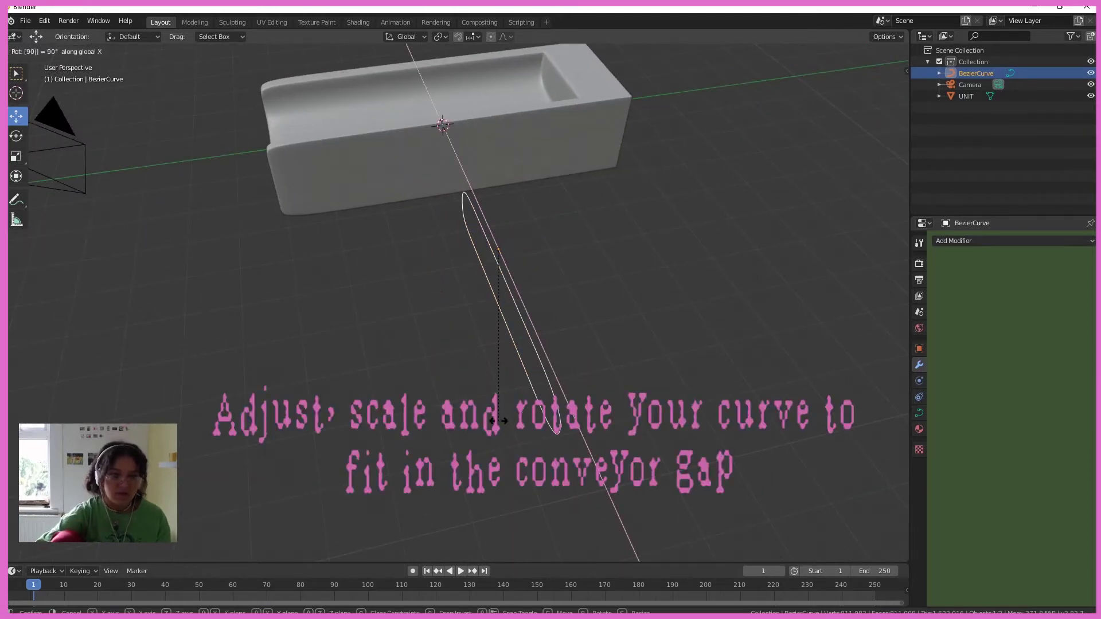
pyautogui.click(631, 395)
pyautogui.moveTo(630, 394); pyautogui.dragTo(433, 337, button='middle')
pyautogui.press('r')
pyautogui.click(432, 337)
# - Fit the curve inside the unit's recess, scaling it to the recess's length in top view and centring it across the width
pyautogui.moveTo(369, 113); pyautogui.dragTo(393, 179, button='middle')
pyautogui.press('z')
pyautogui.press('z')
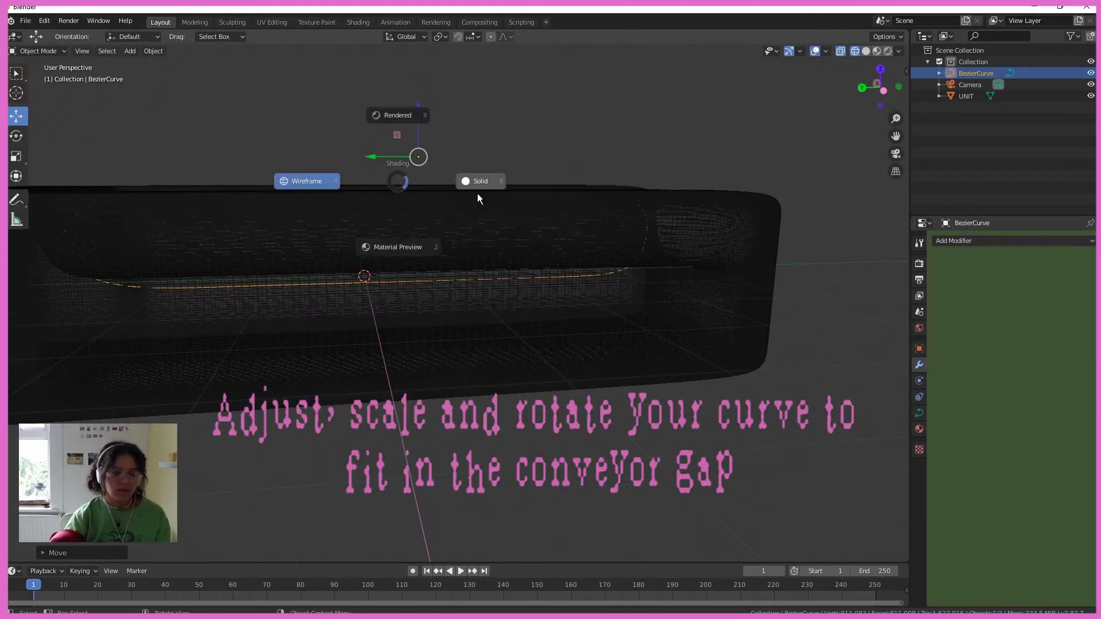
pyautogui.press('KP_7')
pyautogui.click(16, 156)
pyautogui.moveTo(397, 249)
pyautogui.mouseDown()
pyautogui.moveTo(398, 261)
pyautogui.moveTo(398, 232)
pyautogui.moveTo(398, 241)
pyautogui.mouseUp()
pyautogui.click(18, 120)
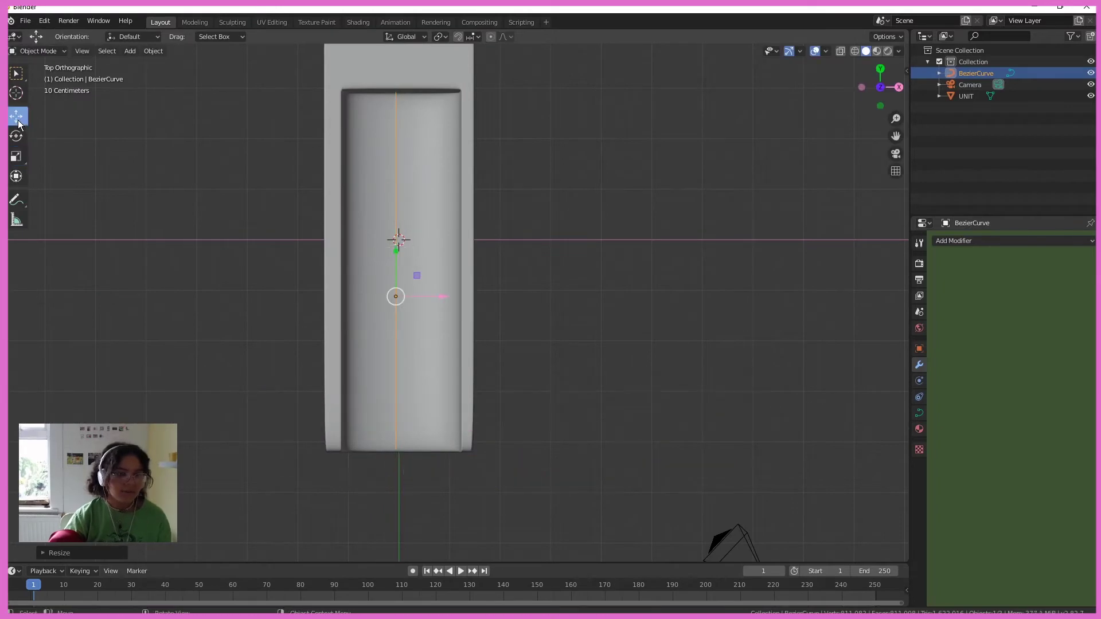
pyautogui.hotkey('alt', 'a')
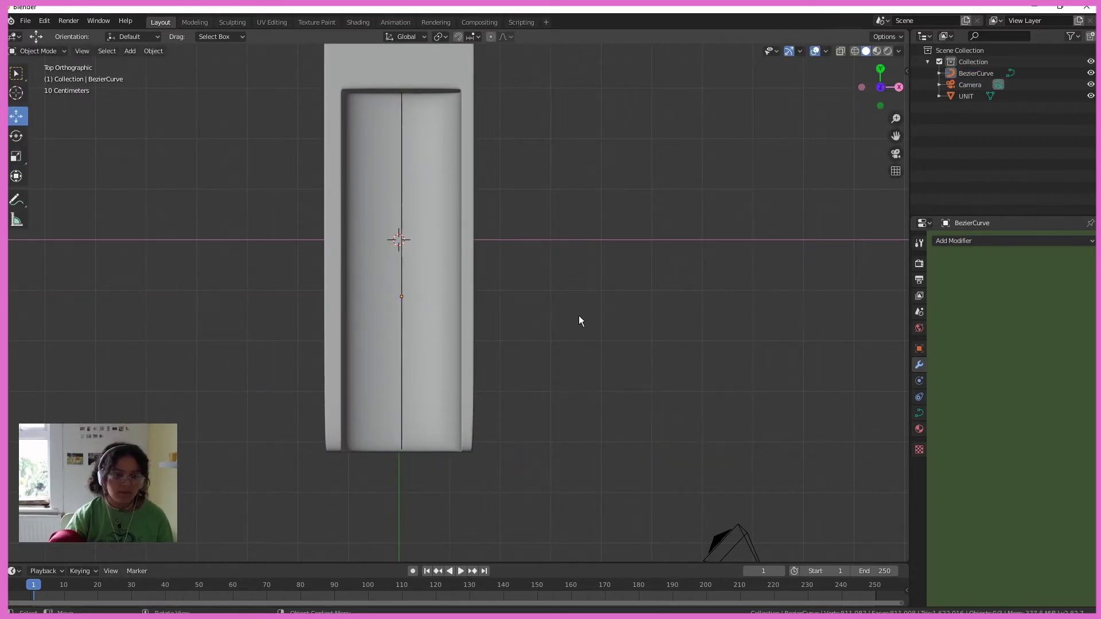
# - Add a cube mesh and move it along +X until it stands clear of the unit
pyautogui.moveTo(579, 316); pyautogui.dragTo(332, 307, button='middle')
pyautogui.moveTo(446, 244); pyautogui.dragTo(592, 400, button='middle')
pyautogui.moveTo(651, 449); pyautogui.dragTo(574, 417, button='middle')
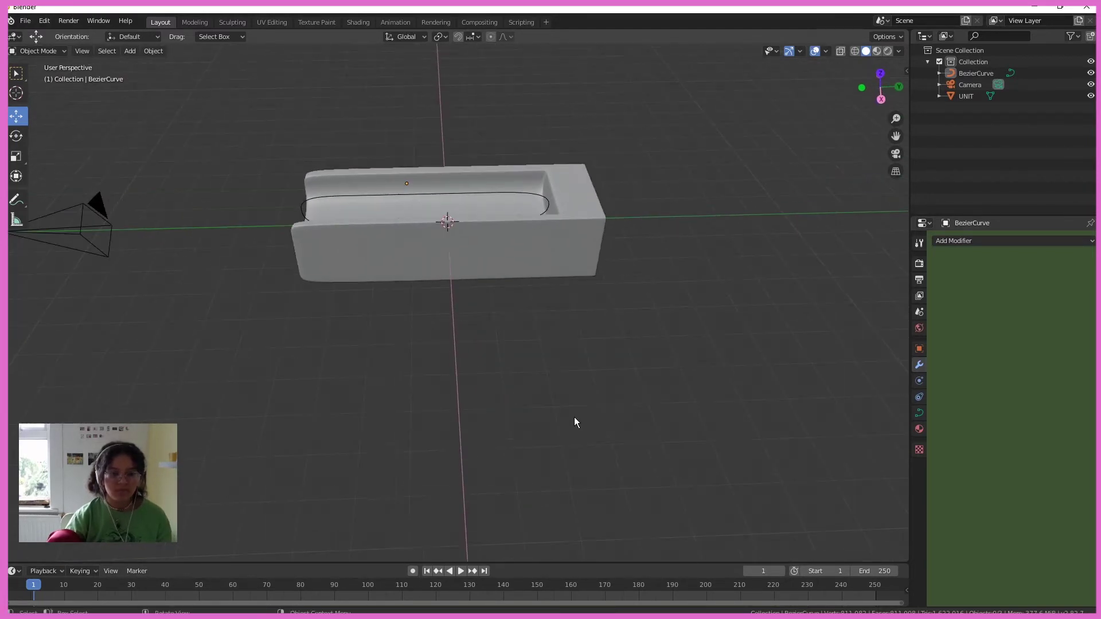
pyautogui.hotkey('shift', 'a')
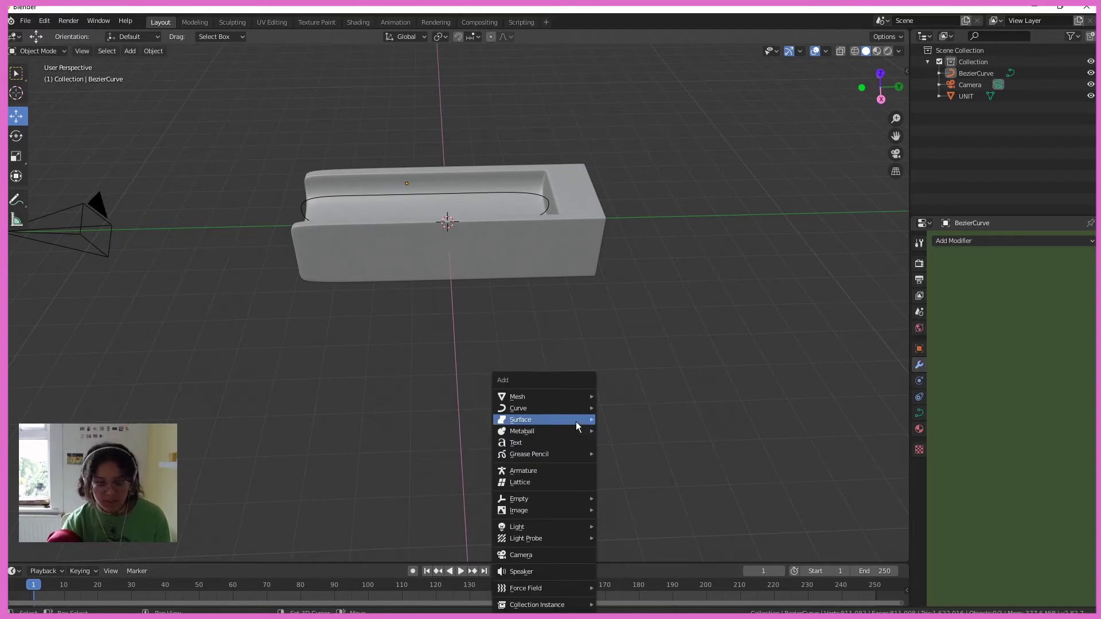
pyautogui.moveTo(571, 403)
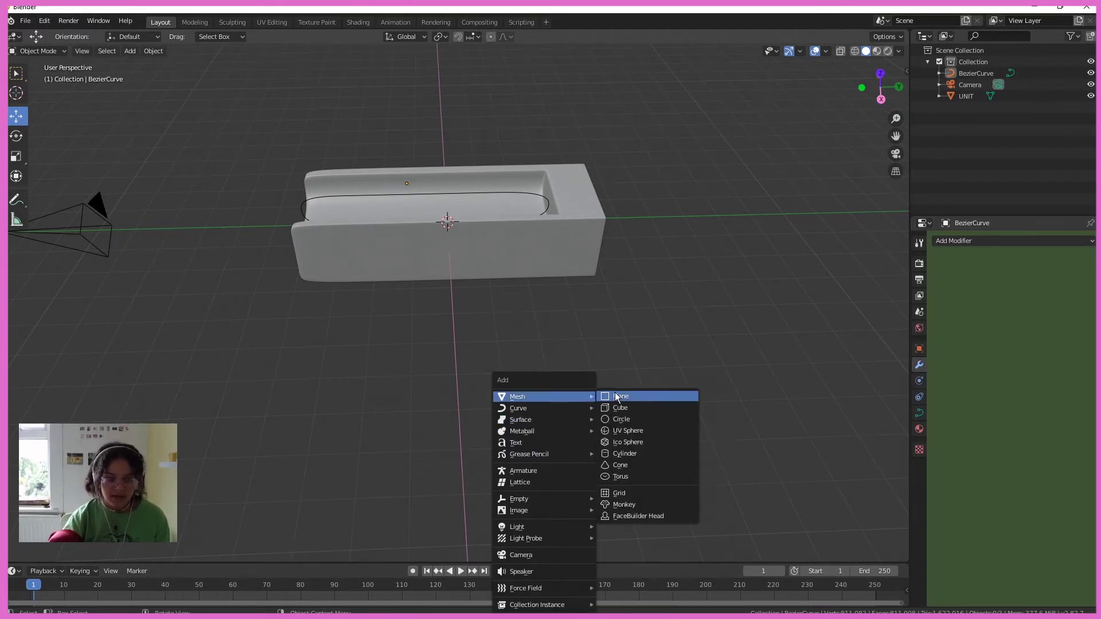
pyautogui.click(624, 407)
pyautogui.moveTo(555, 388); pyautogui.dragTo(539, 349, button='middle')
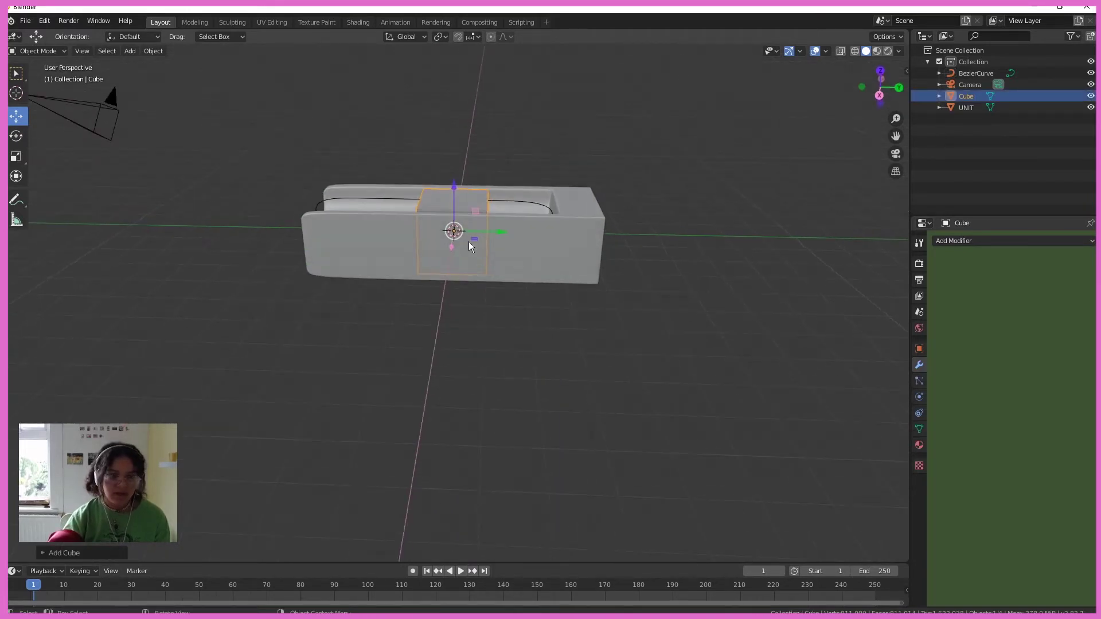
pyautogui.moveTo(453, 249); pyautogui.dragTo(434, 351)
pyautogui.moveTo(396, 400); pyautogui.dragTo(412, 389, button='middle')
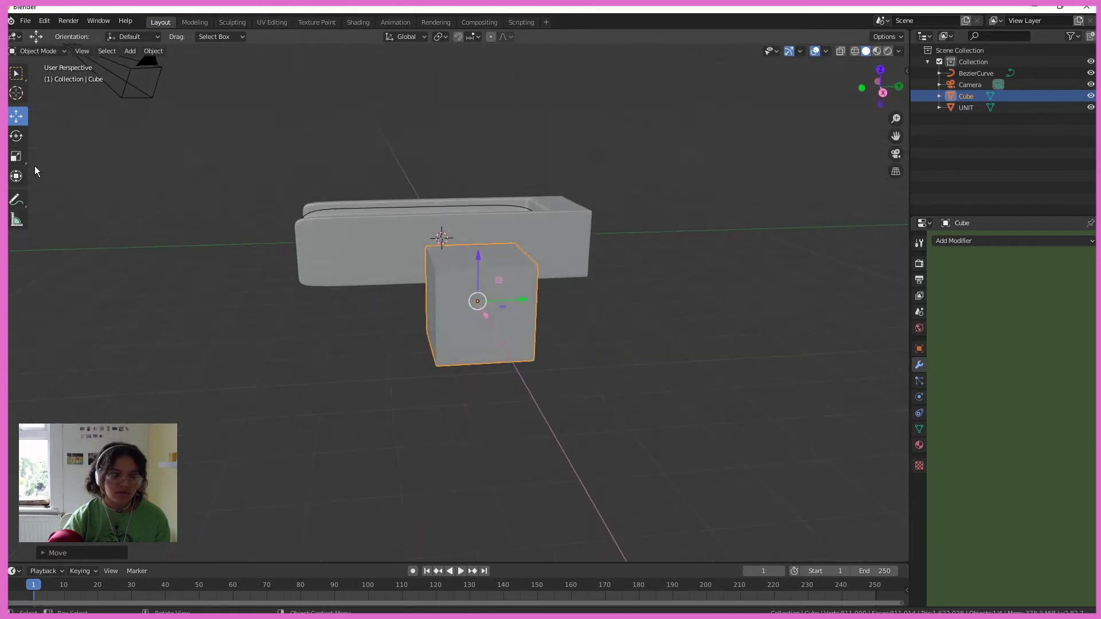
# - Scale the cube flat along Z and narrow along Y to form a thin slat running along X
pyautogui.click(16, 156)
pyautogui.moveTo(478, 264); pyautogui.dragTo(477, 293)
pyautogui.moveTo(520, 300); pyautogui.dragTo(503, 300)
pyautogui.moveTo(498, 304); pyautogui.dragTo(501, 314, button='middle')
pyautogui.scroll(3, 501, 314)
pyautogui.moveTo(490, 335); pyautogui.dragTo(489, 355)
pyautogui.moveTo(522, 363); pyautogui.dragTo(515, 364)
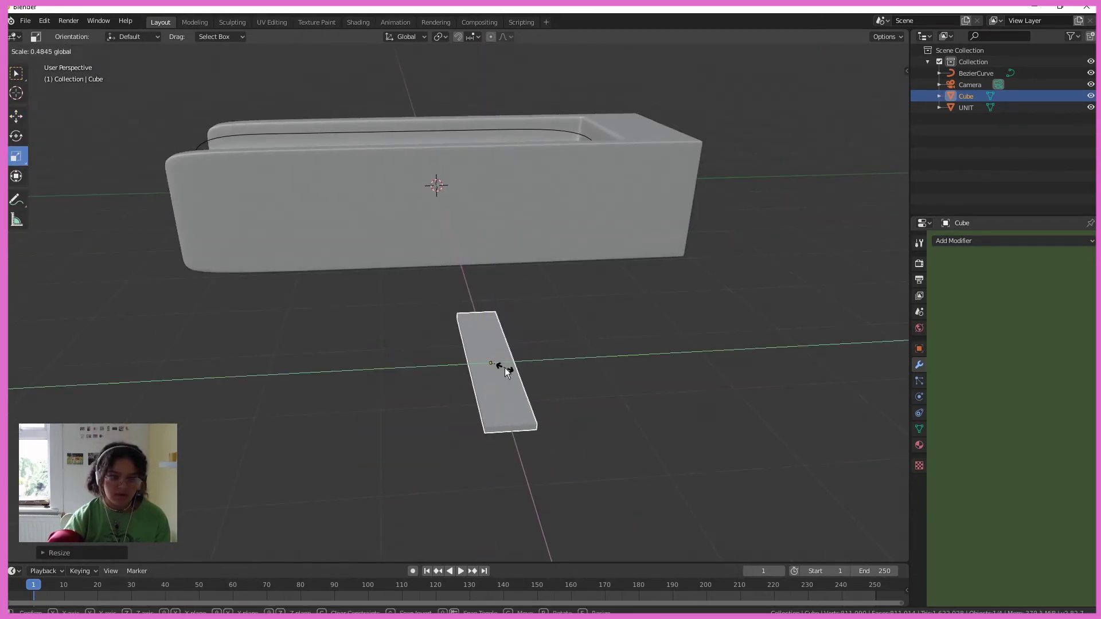
pyautogui.click(505, 367)
pyautogui.click(624, 401)
pyautogui.click(511, 417)
# - In Edit Mode, add five parallel loop cuts running along the slat's length and return to Object Mode
pyautogui.press('Tab')
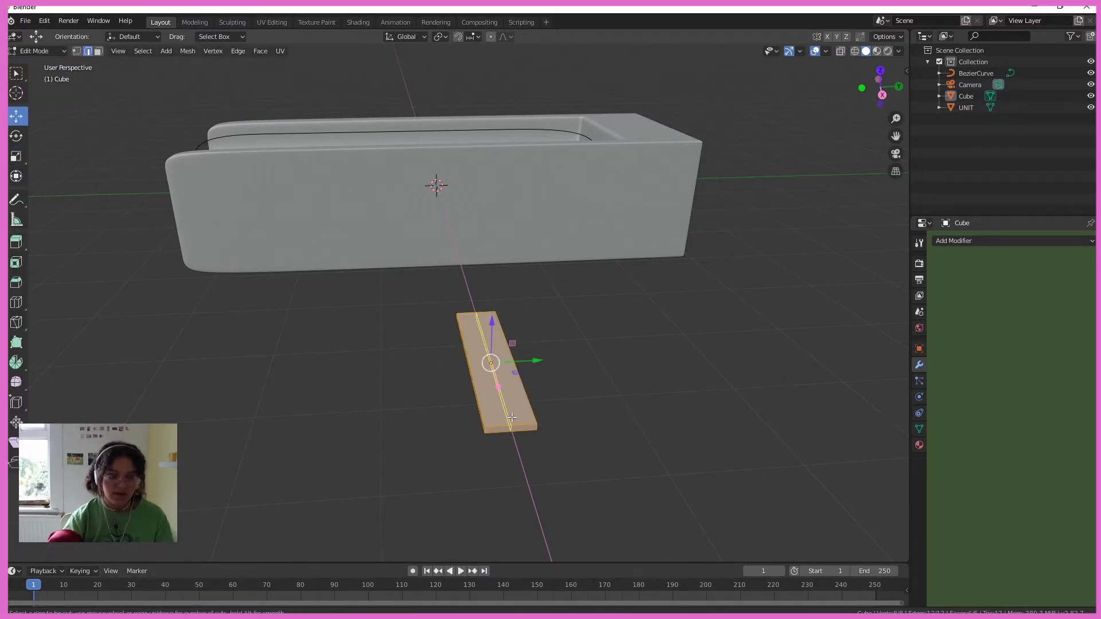
pyautogui.scroll(5, 512, 417)
pyautogui.click(516, 418)
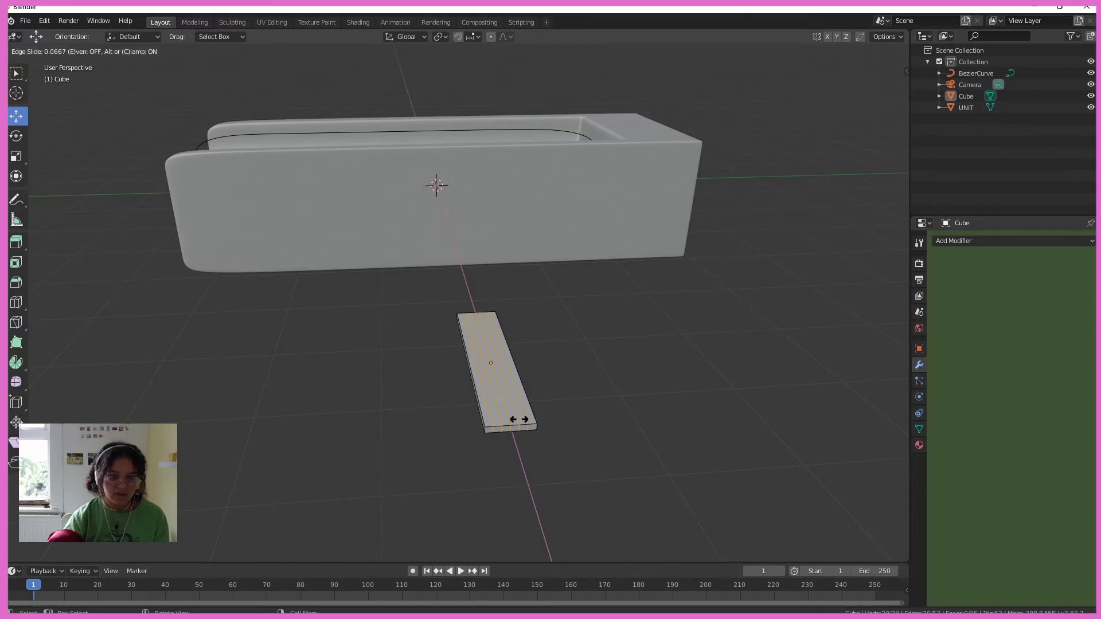
pyautogui.click(519, 420)
pyautogui.click(520, 420)
pyautogui.click(573, 380)
pyautogui.moveTo(655, 438); pyautogui.dragTo(631, 423, button='middle')
pyautogui.press('Tab')
# - Raise the slat and place it crosswise over the recess near the unit's open end, scaling its length to the recess's width
pyautogui.scroll(-2, 653, 436)
pyautogui.scroll(2, 663, 437)
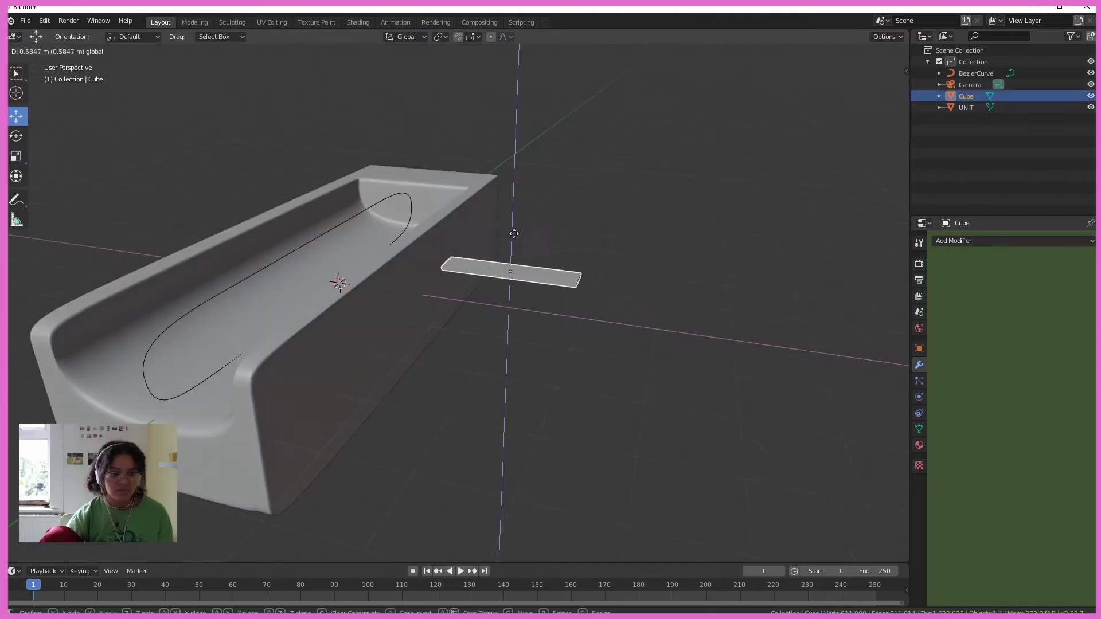
pyautogui.moveTo(513, 232); pyautogui.dragTo(513, 213)
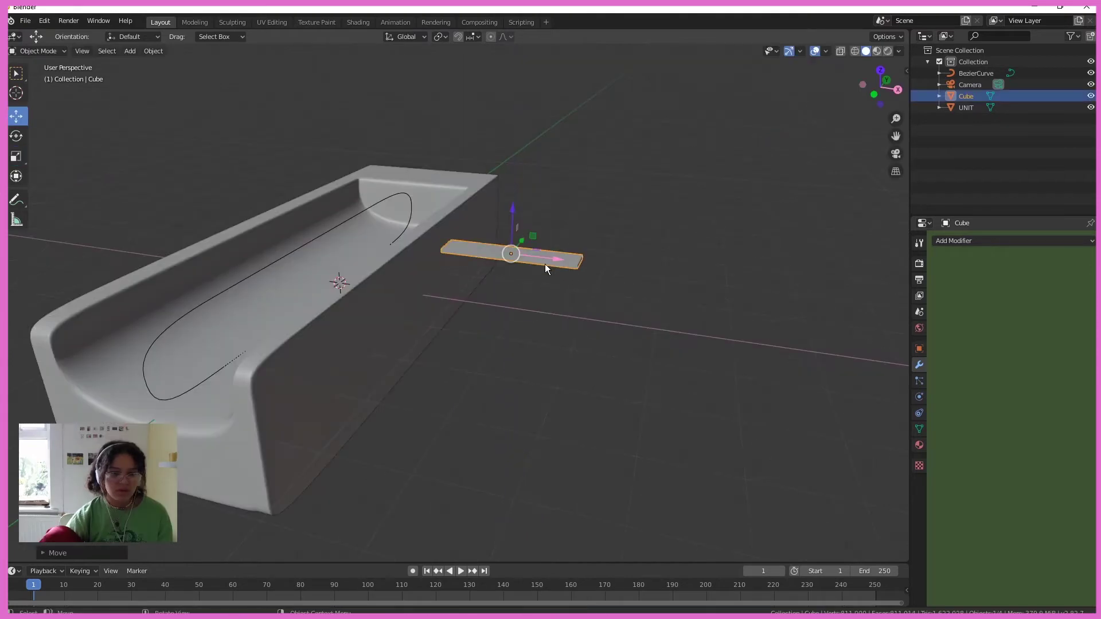
pyautogui.moveTo(544, 264); pyautogui.dragTo(456, 421, button='middle')
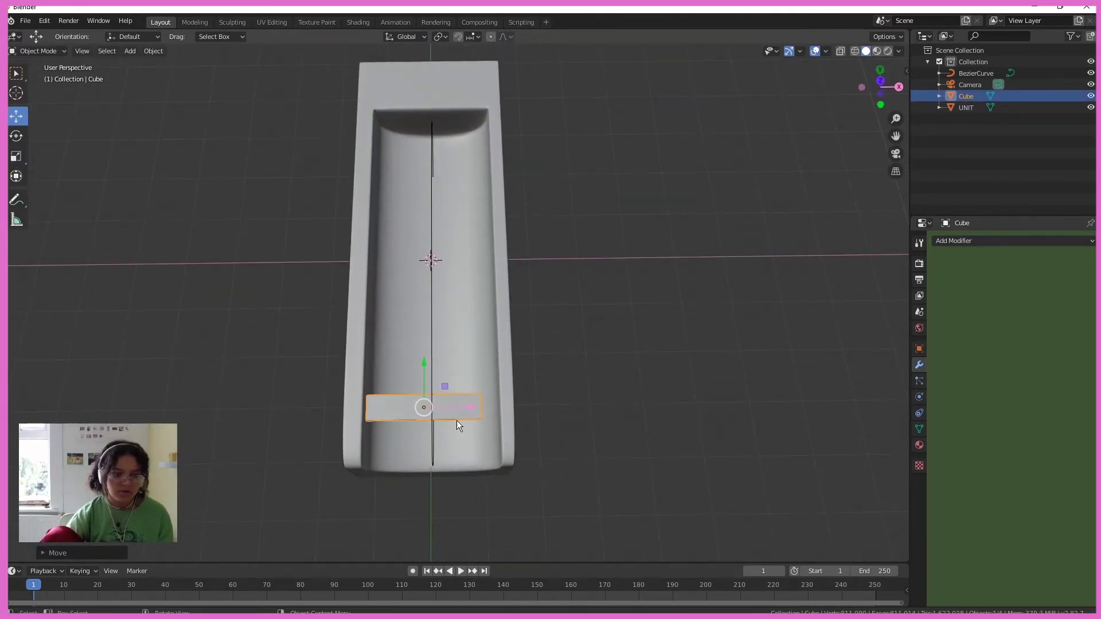
pyautogui.click(17, 156)
pyautogui.moveTo(471, 409); pyautogui.dragTo(470, 406)
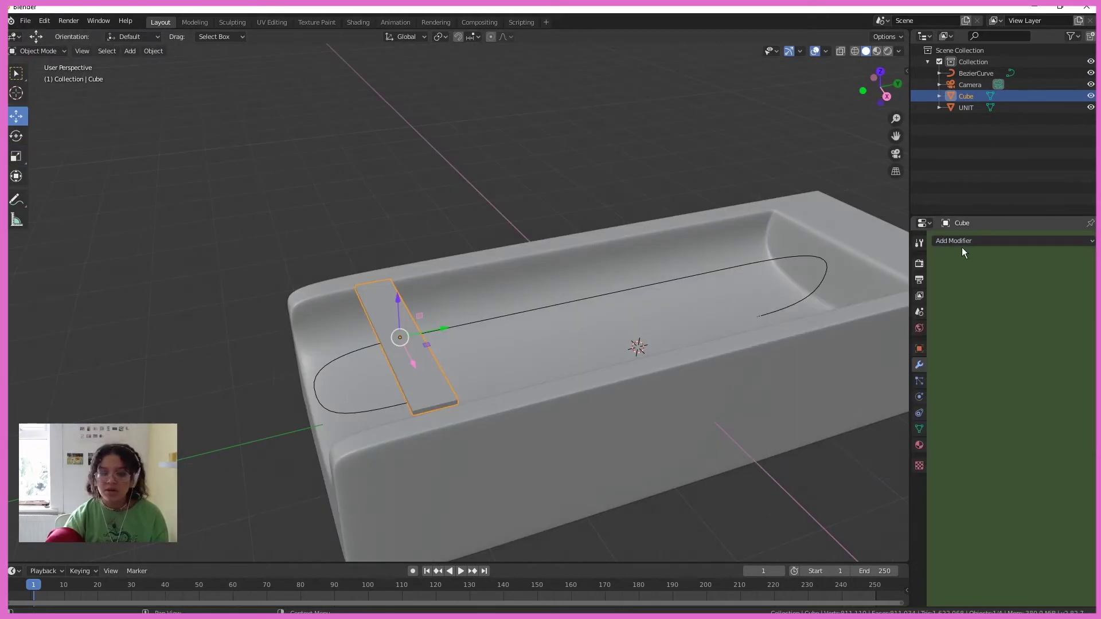
# - Add an Array modifier to the slat with a count of 29 and a relative offset of 0 in X and 2.8 in Y
pyautogui.click(963, 248)
pyautogui.click(863, 267)
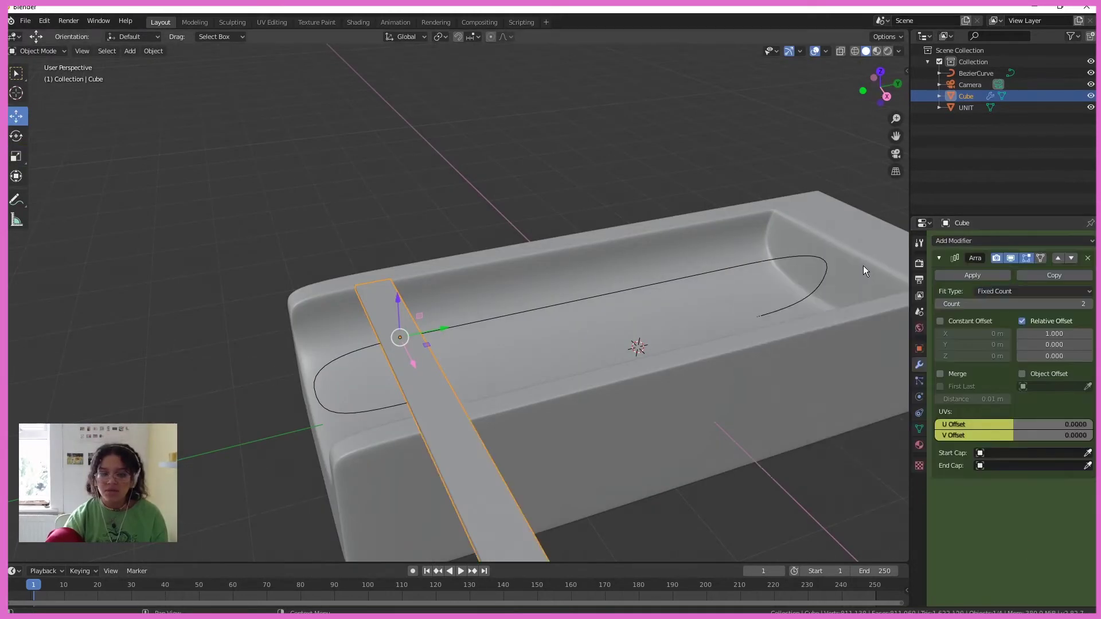
pyautogui.click(1064, 334)
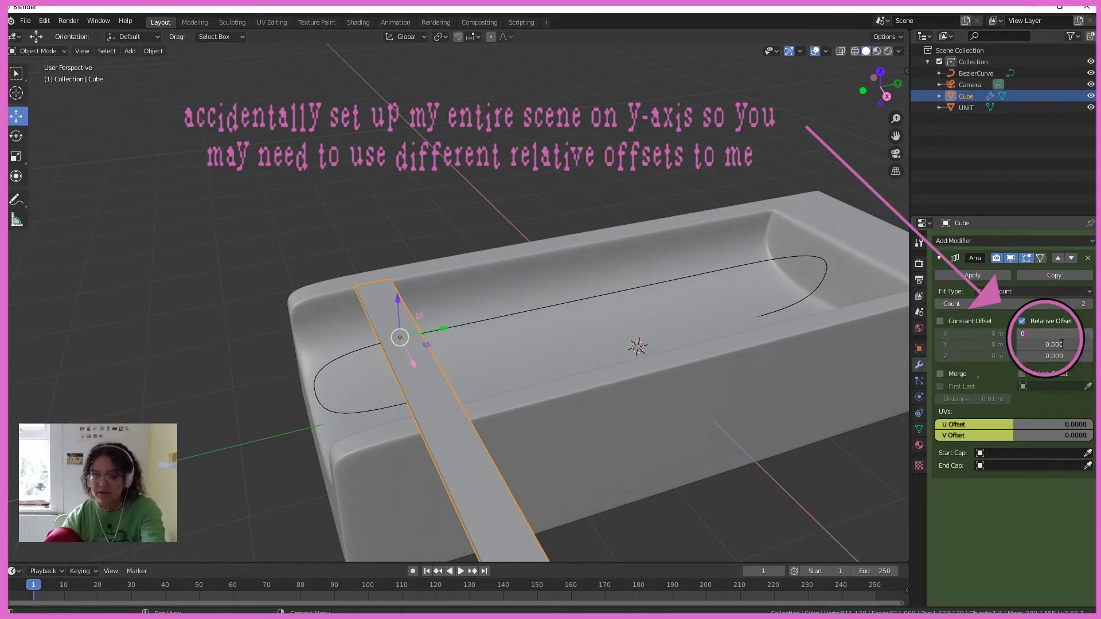
pyautogui.write('0')
pyautogui.press('Return')
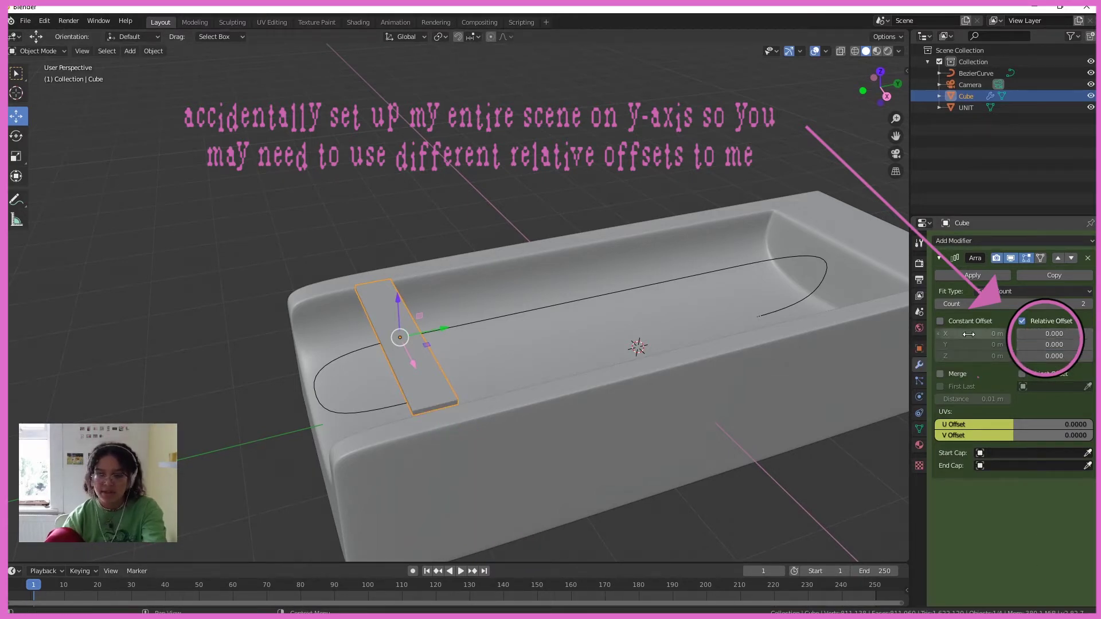
pyautogui.moveTo(1054, 344); pyautogui.dragTo(1081, 334)
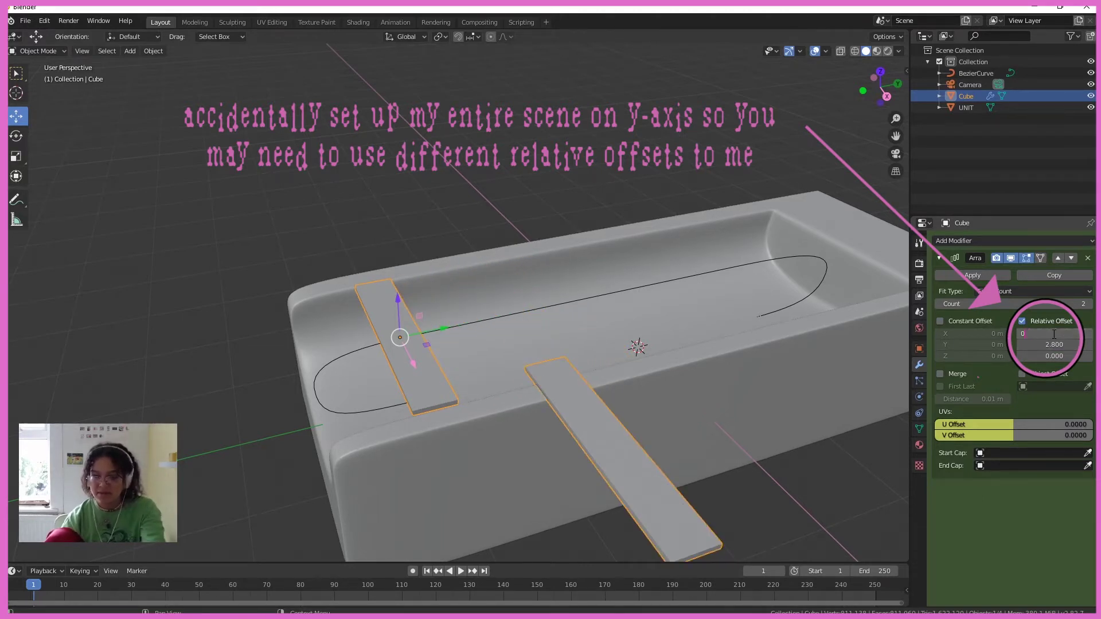
pyautogui.press('Return')
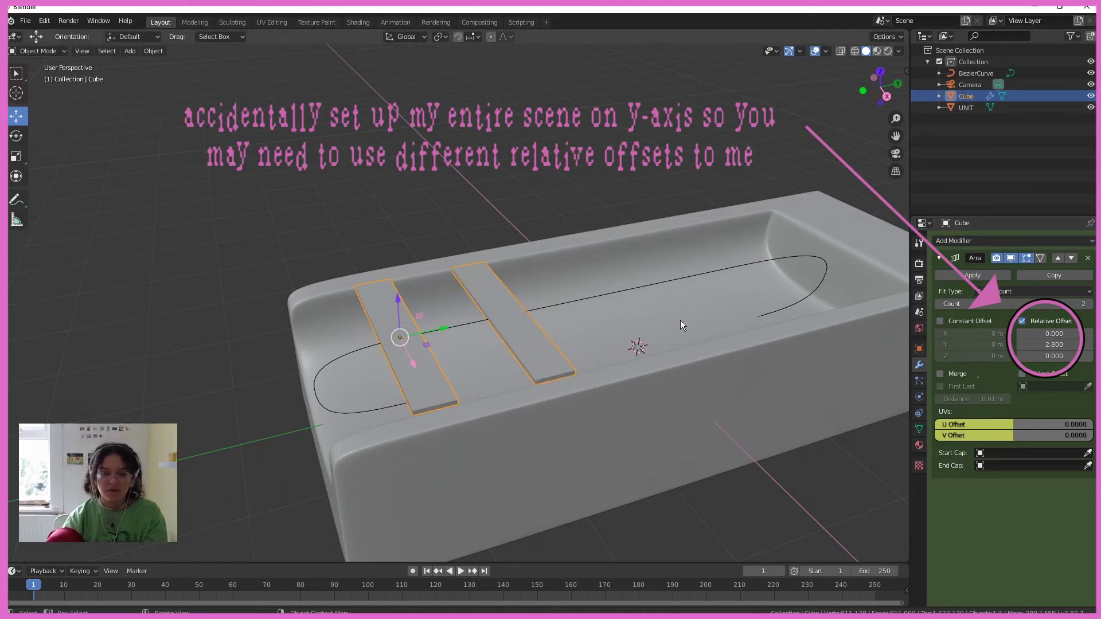
pyautogui.moveTo(1068, 304); pyautogui.dragTo(1091, 304)
pyautogui.scroll(-8, 738, 277)
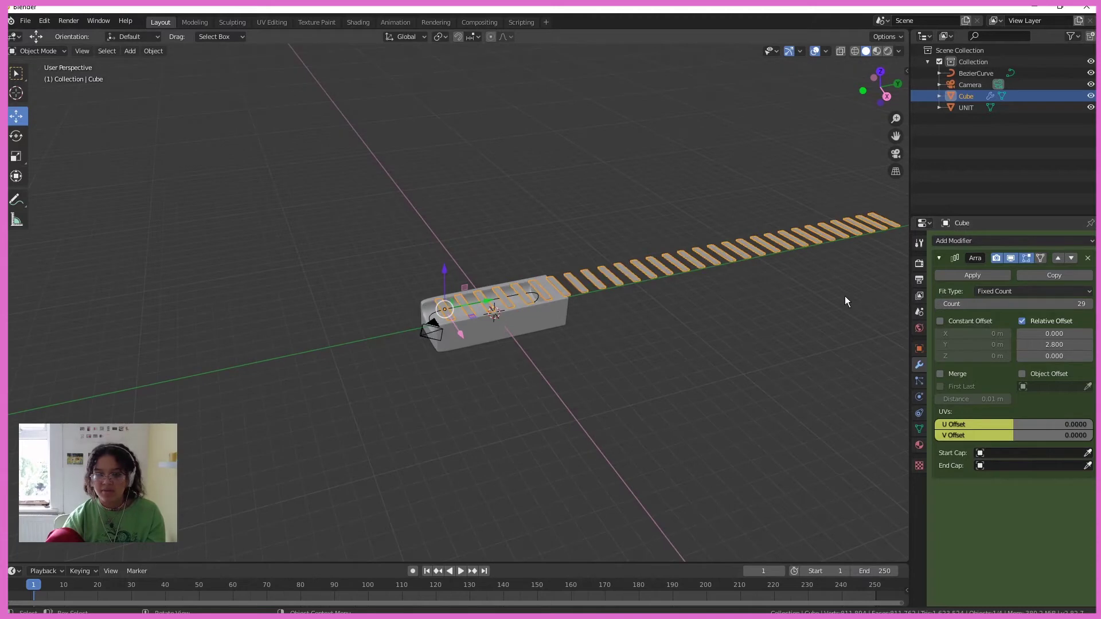
# - Add a Curve modifier to the arrayed slat with BezierCurve as its target object
pyautogui.scroll(6, 844, 296)
pyautogui.click(996, 242)
pyautogui.click(993, 291)
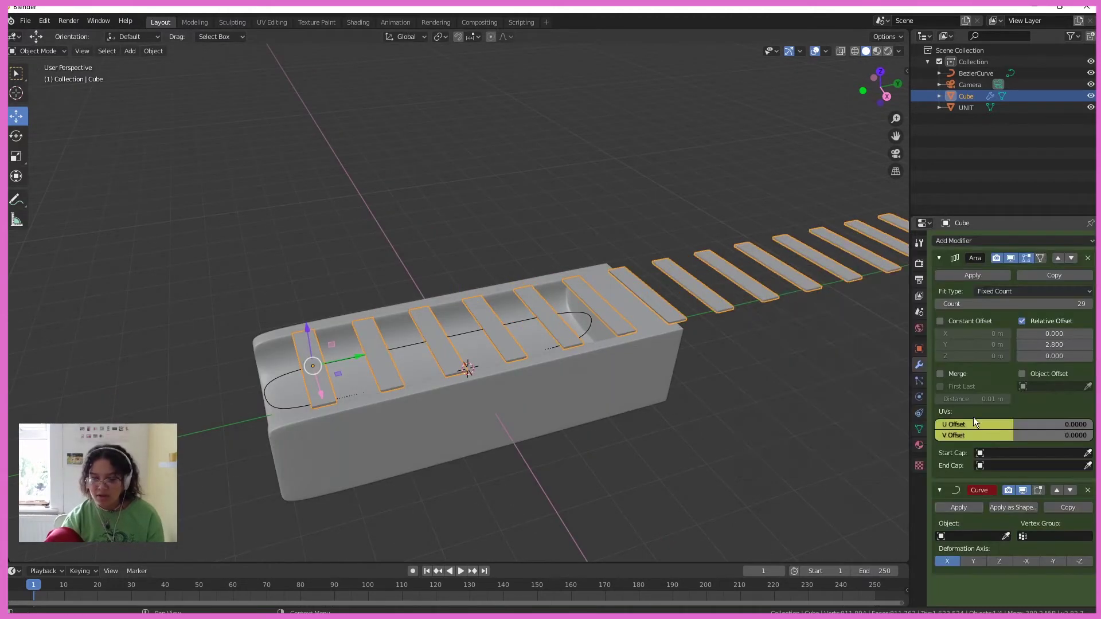
pyautogui.click(982, 536)
pyautogui.click(970, 418)
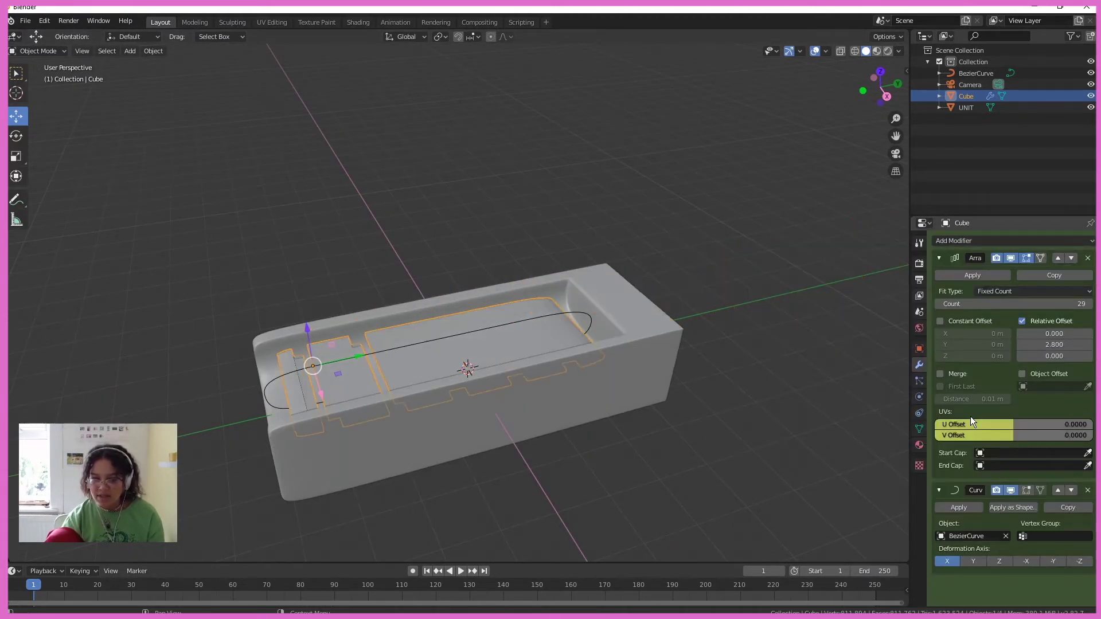
pyautogui.moveTo(531, 412); pyautogui.dragTo(449, 431, button='middle')
pyautogui.scroll(3, 549, 354)
# - Close the gaps between the slats by setting the array's relative Y offset to 1 and its count to 35
pyautogui.click(1088, 345)
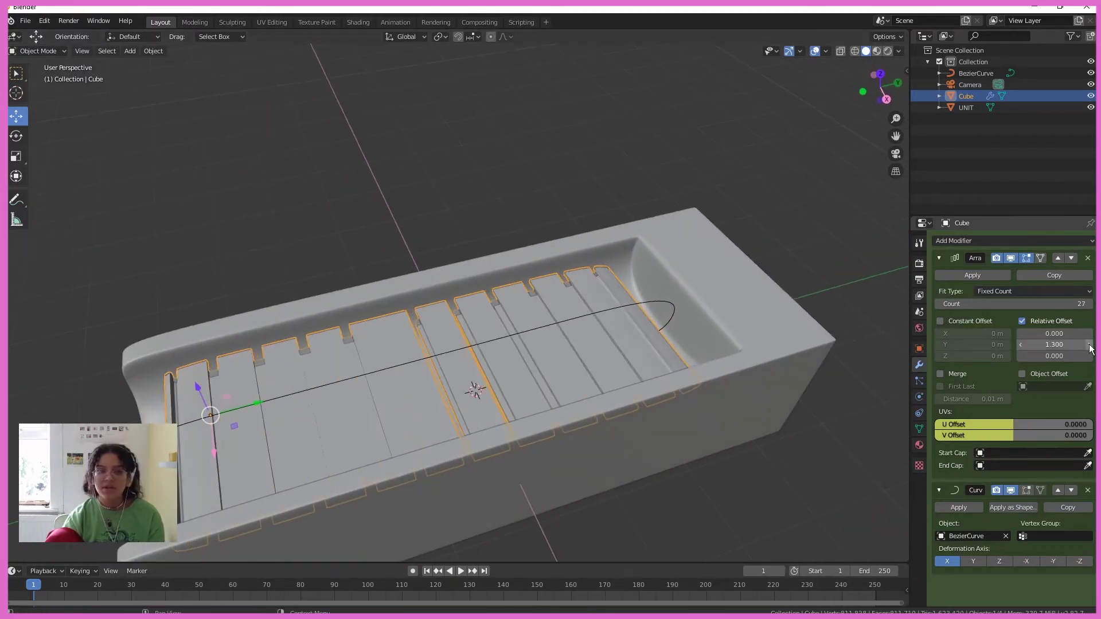
pyautogui.click(1090, 345)
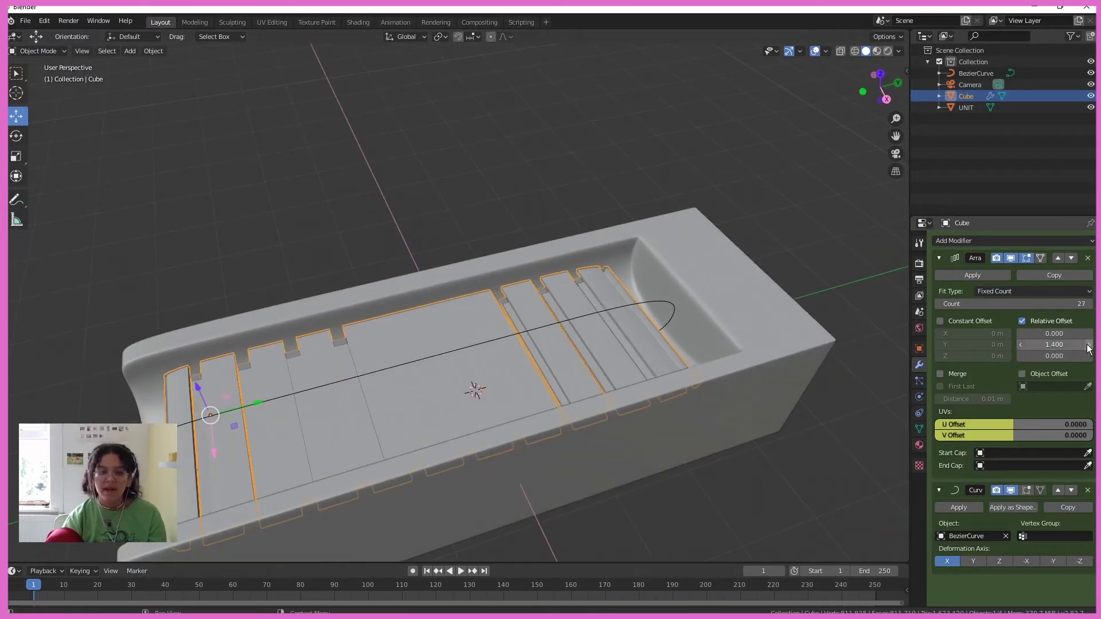
pyautogui.click(1021, 344)
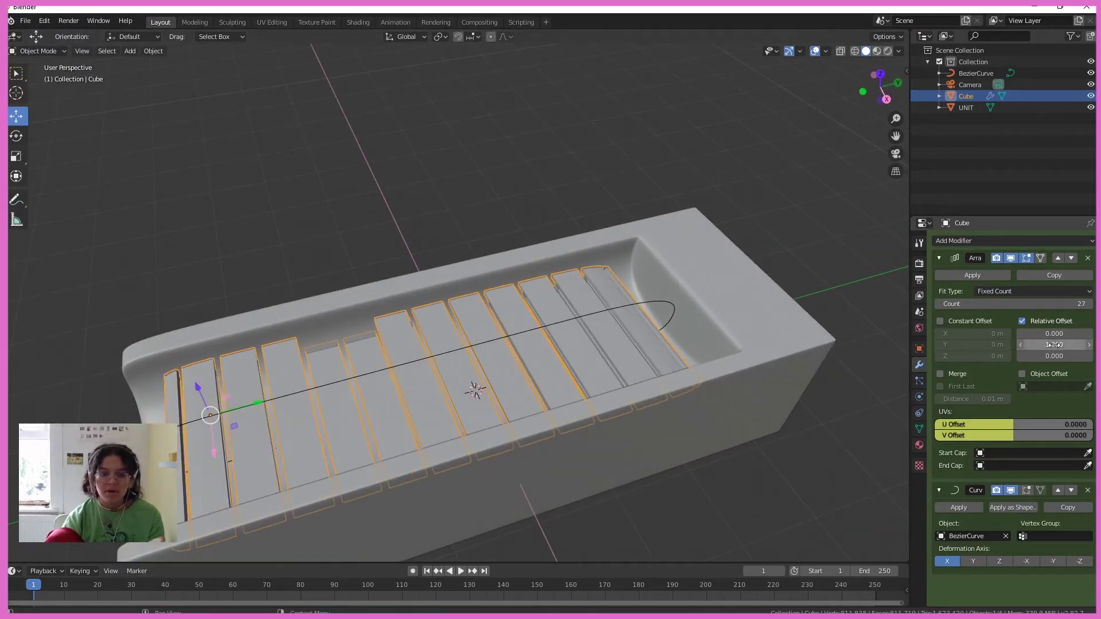
pyautogui.click(1021, 344)
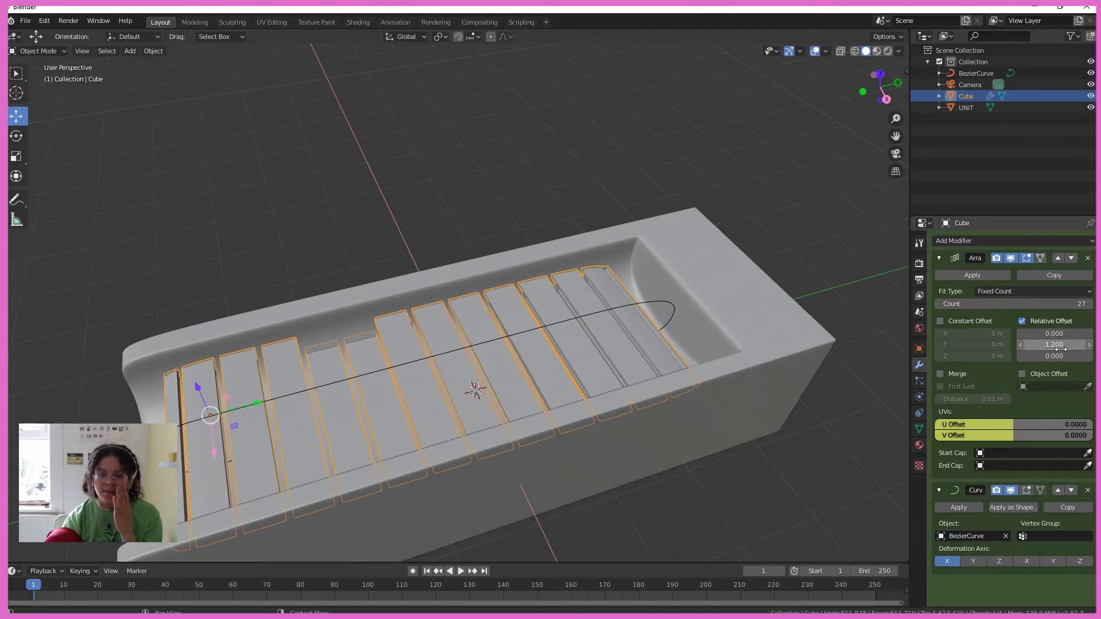
pyautogui.click(1022, 345)
pyautogui.click(1022, 345)
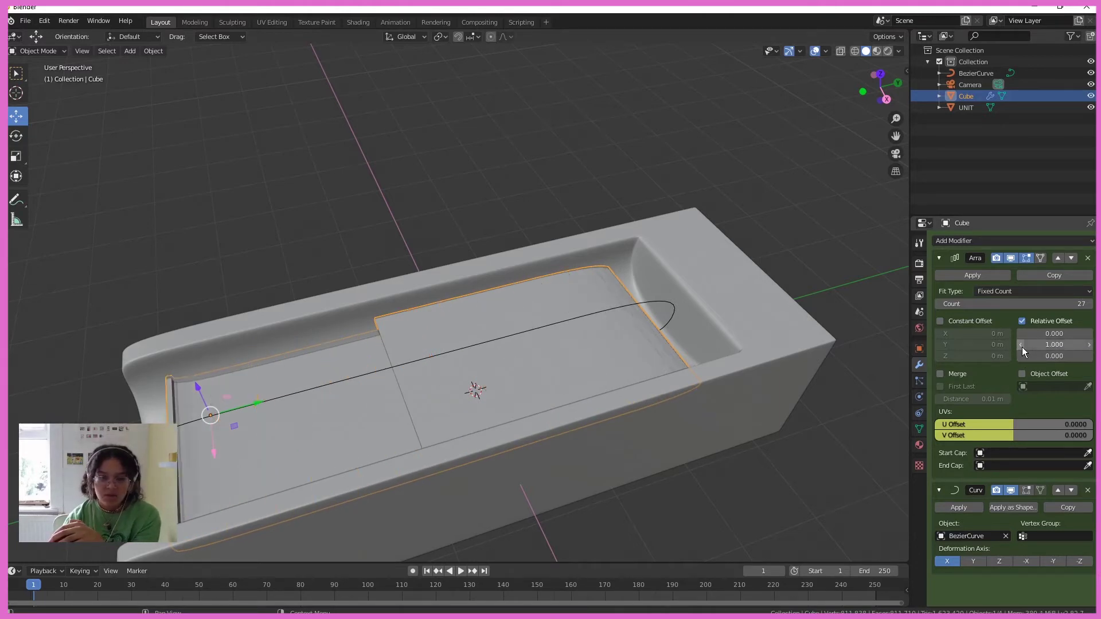
pyautogui.moveTo(632, 371); pyautogui.dragTo(595, 355, button='middle')
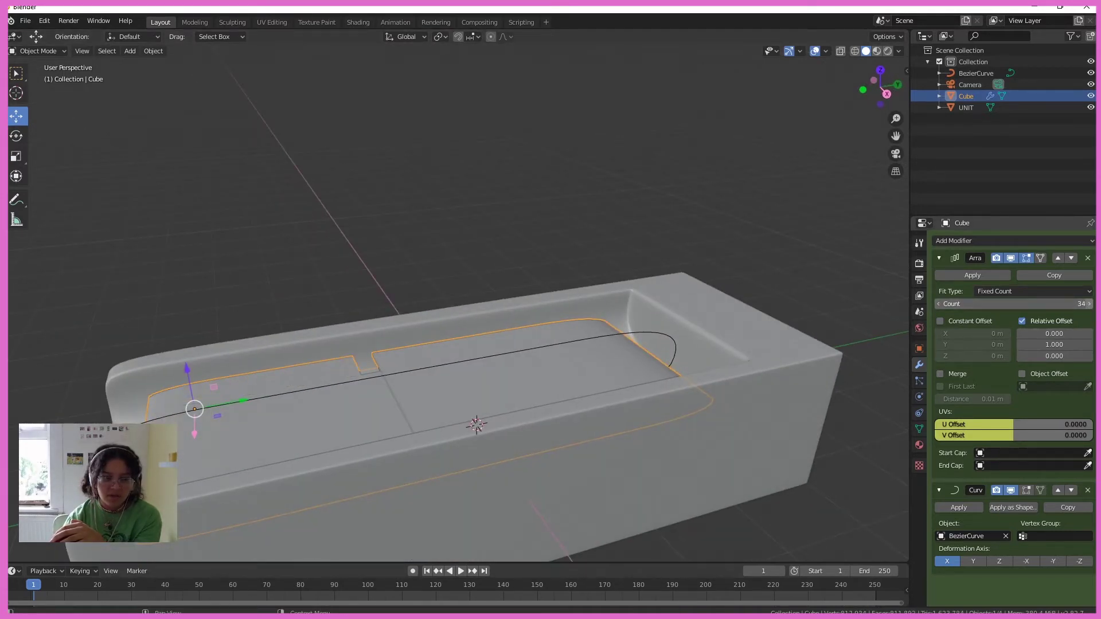
pyautogui.click(1088, 304)
# - Move the belt up along Z within the unit's recess and select the Bezier curve
pyautogui.moveTo(882, 342); pyautogui.dragTo(583, 262, button='middle')
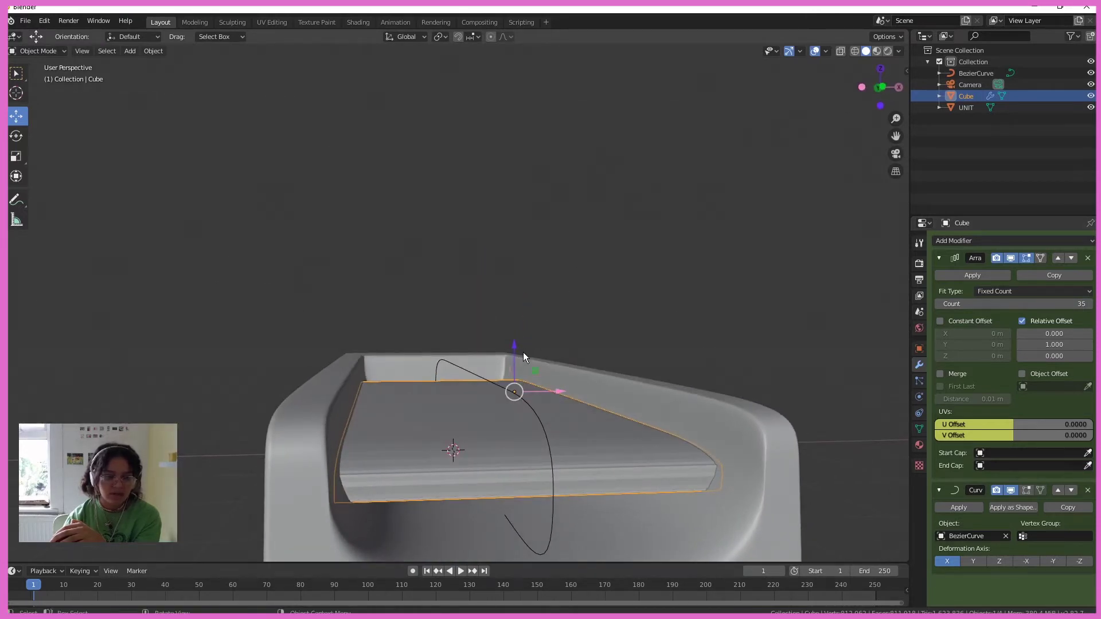
pyautogui.moveTo(518, 379); pyautogui.dragTo(517, 328)
pyautogui.moveTo(517, 328); pyautogui.dragTo(466, 347, button='middle')
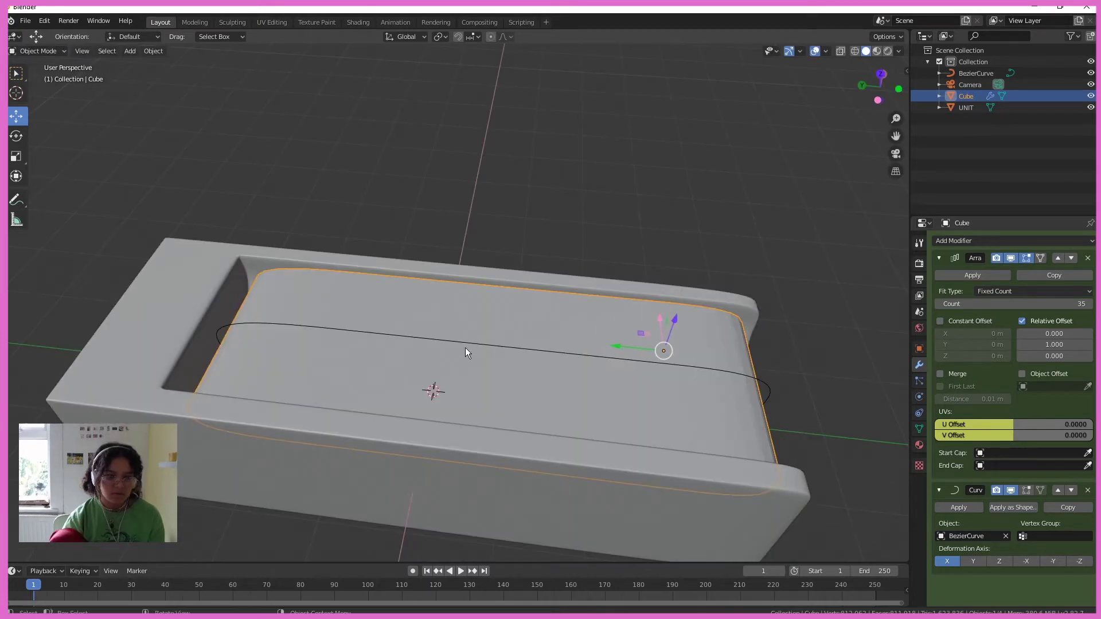
pyautogui.click(570, 354)
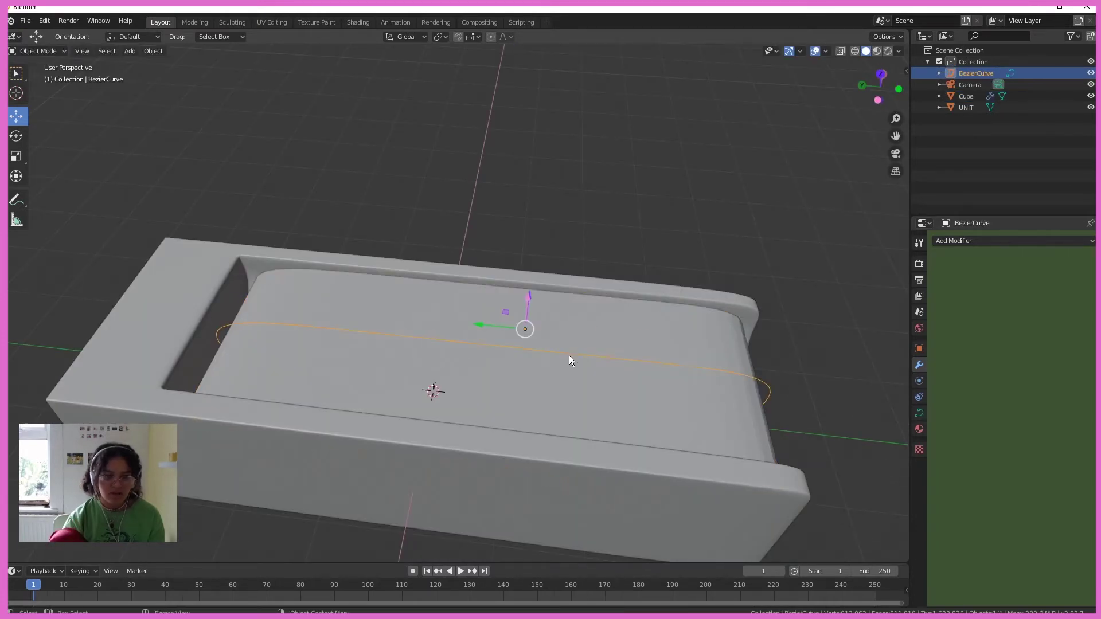
# - Move the handle of the Bezier curve's control point at the unit's open end in Edit Mode
pyautogui.press('Tab')
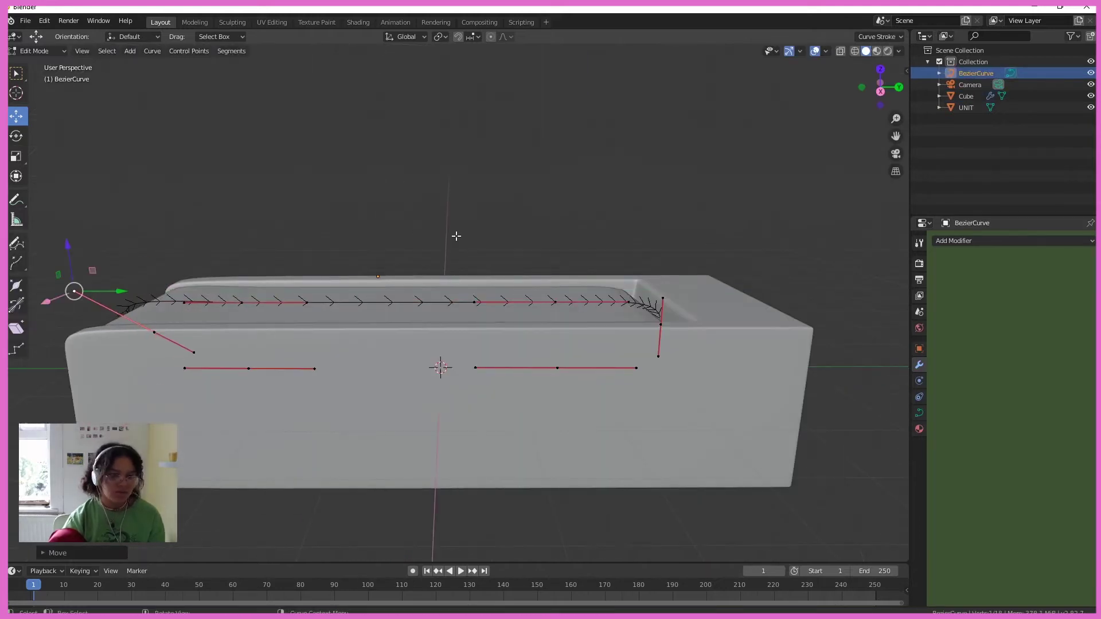
pyautogui.moveTo(456, 236); pyautogui.dragTo(406, 339, button='middle')
pyautogui.scroll(3, 283, 351)
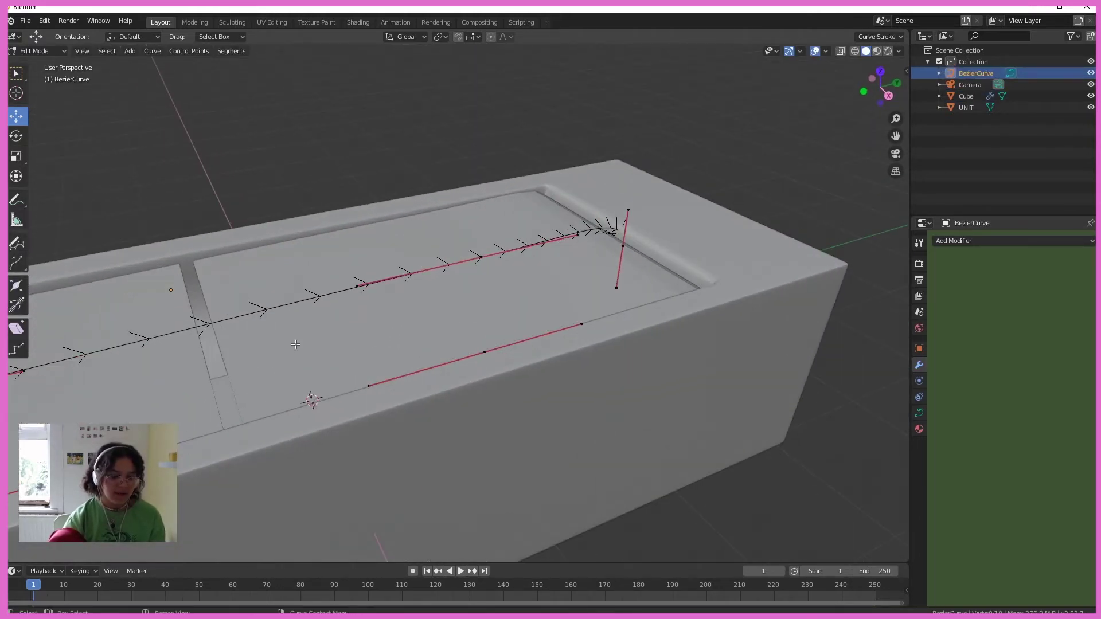
# - Close the remaining gap in the belt by raising its array count to 36
pyautogui.press('Tab')
pyautogui.click(349, 355)
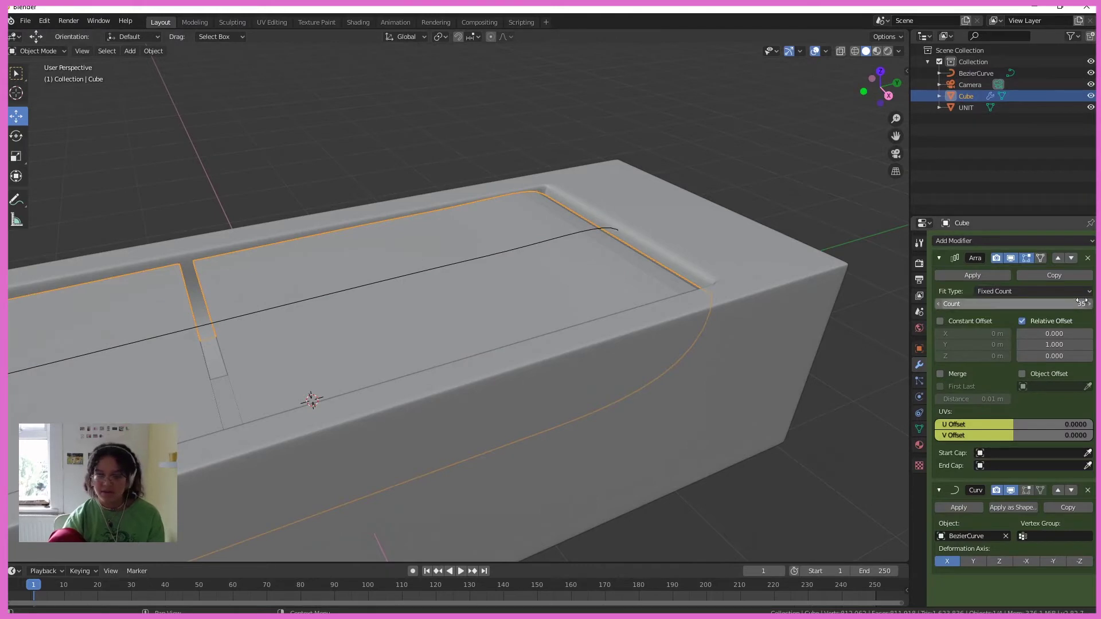
pyautogui.click(1089, 304)
pyautogui.scroll(-3, 534, 293)
pyautogui.moveTo(488, 315); pyautogui.dragTo(609, 257, button='middle')
pyautogui.moveTo(29, 360); pyautogui.dragTo(209, 337, button='middle')
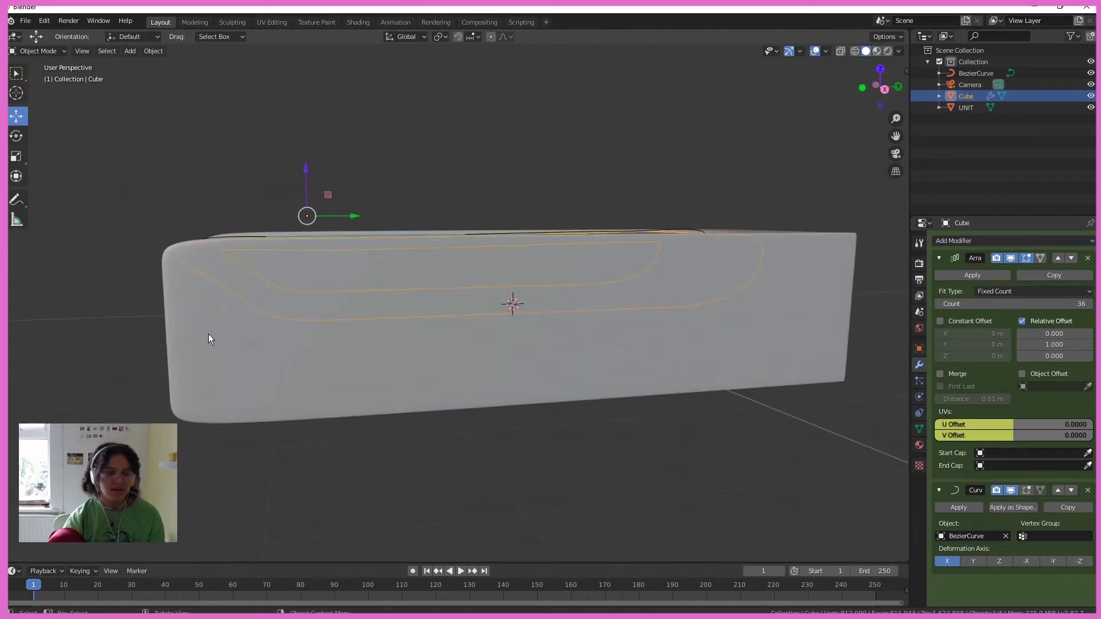
pyautogui.moveTo(715, 311); pyautogui.dragTo(675, 386, button='middle')
# - Reshape the Bezier curve at the unit's open end by straightening its control handle to vertical and raising it slightly along Z
pyautogui.click(677, 177)
pyautogui.scroll(-2, 561, 322)
pyautogui.moveTo(512, 350); pyautogui.dragTo(519, 286, button='middle')
pyautogui.press('Tab')
pyautogui.press('Tab')
pyautogui.click(345, 255)
pyautogui.press('Tab')
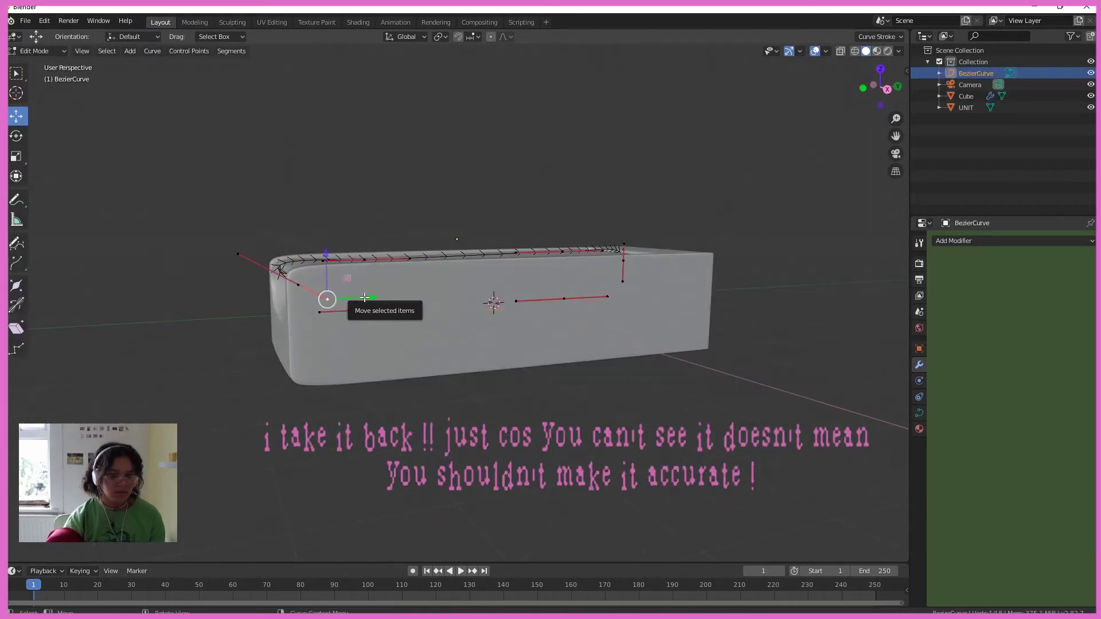
pyautogui.click(297, 267)
pyautogui.moveTo(297, 232); pyautogui.dragTo(297, 224)
pyautogui.moveTo(258, 253); pyautogui.dragTo(367, 252, button='middle')
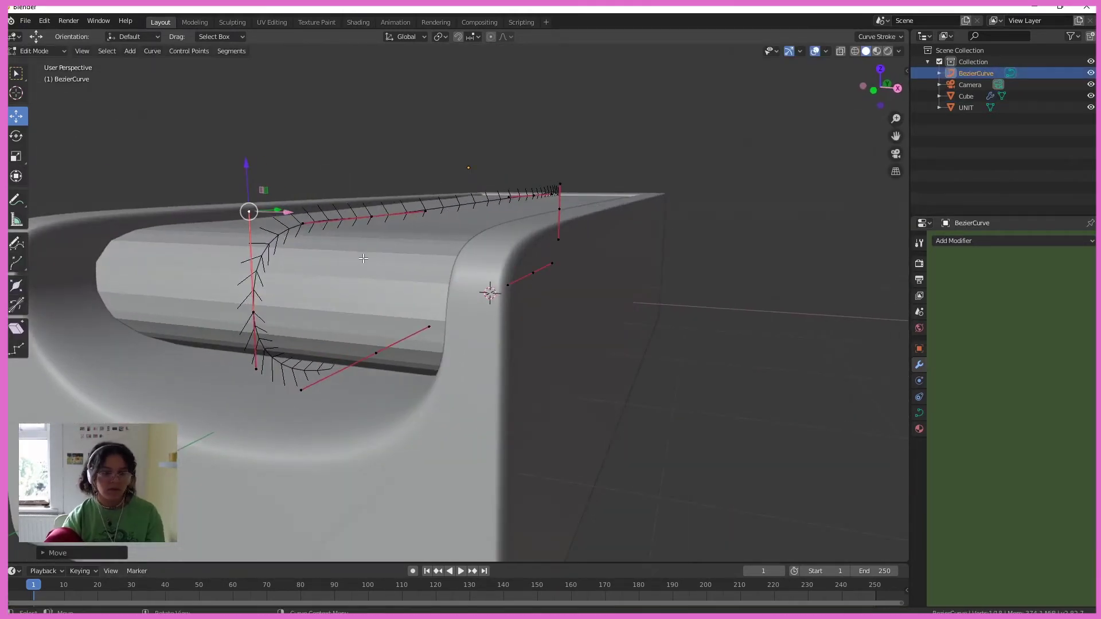
pyautogui.click(738, 259)
pyautogui.press('Tab')
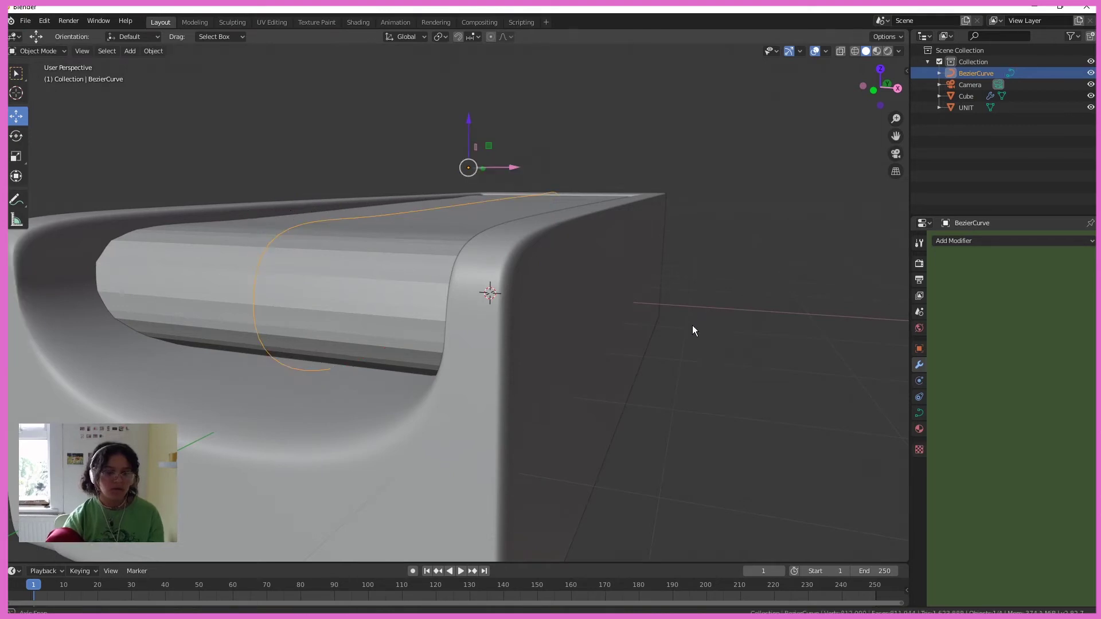
# - Smooth the belt's rounded end by setting the Bezier curve's Resolution Preview U to 20
pyautogui.moveTo(693, 325); pyautogui.dragTo(606, 326, button='middle')
pyautogui.scroll(-2, 605, 330)
pyautogui.scroll(3, 606, 326)
pyautogui.scroll(-5, 525, 343)
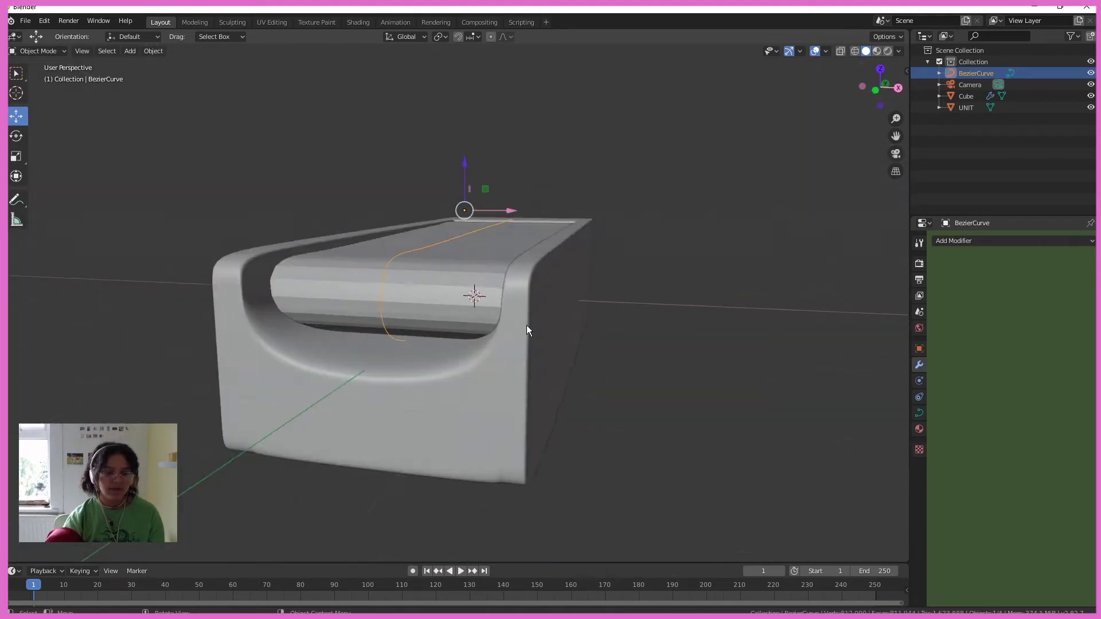
pyautogui.scroll(3, 526, 321)
pyautogui.click(463, 243)
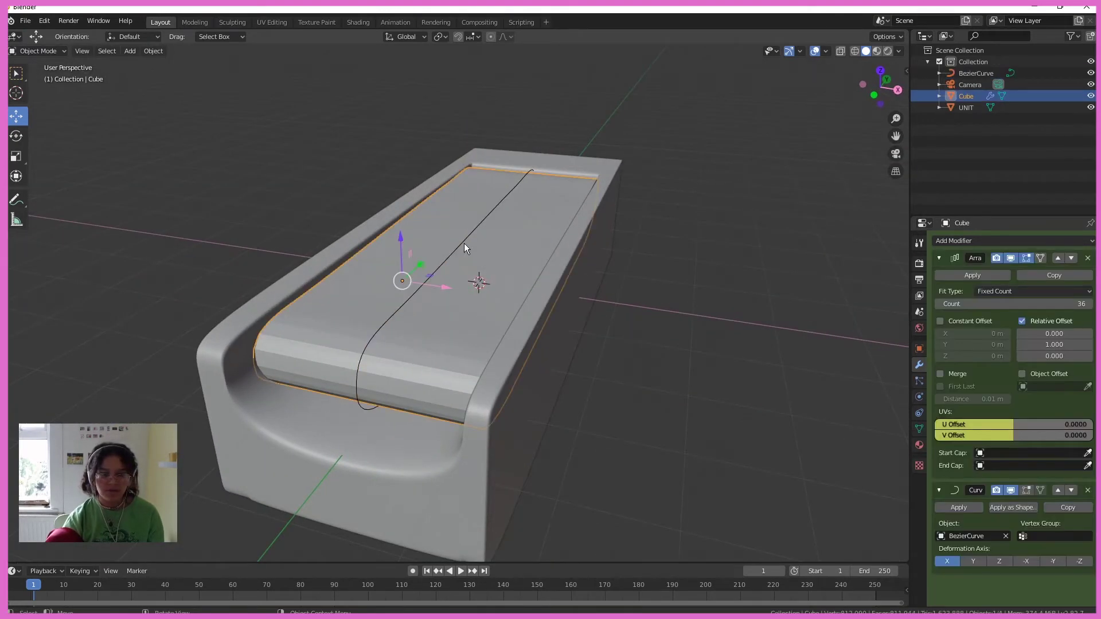
pyautogui.hotkey('ctrl', 'z')
pyautogui.click(919, 413)
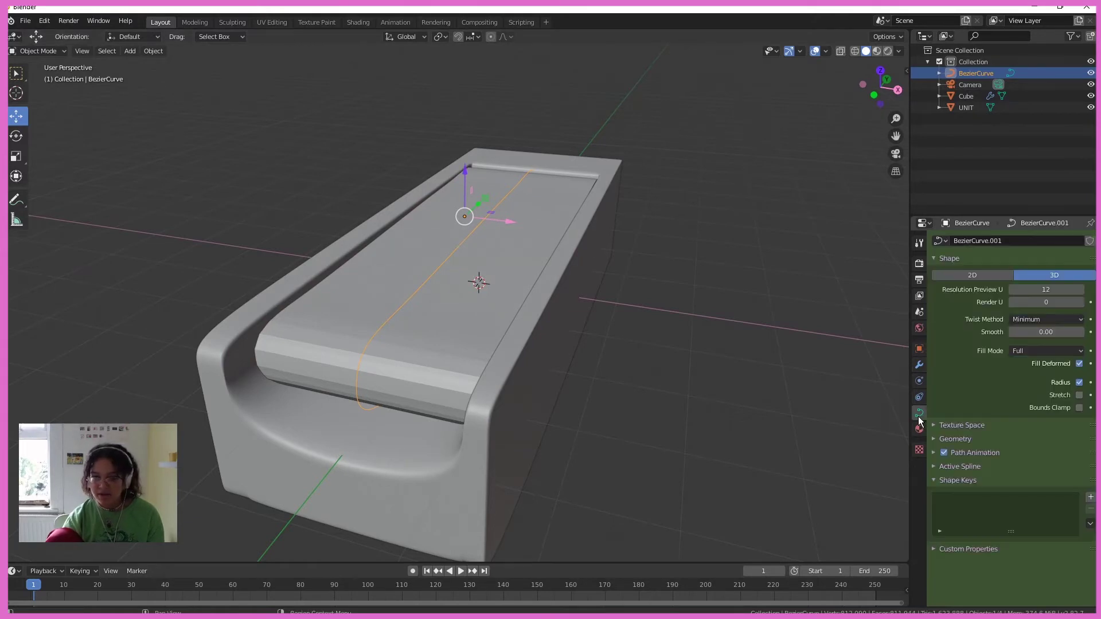
pyautogui.click(1083, 289)
pyautogui.click(1082, 290)
pyautogui.click(1082, 290)
pyautogui.click(1083, 290)
pyautogui.click(1083, 290)
pyautogui.click(1083, 290)
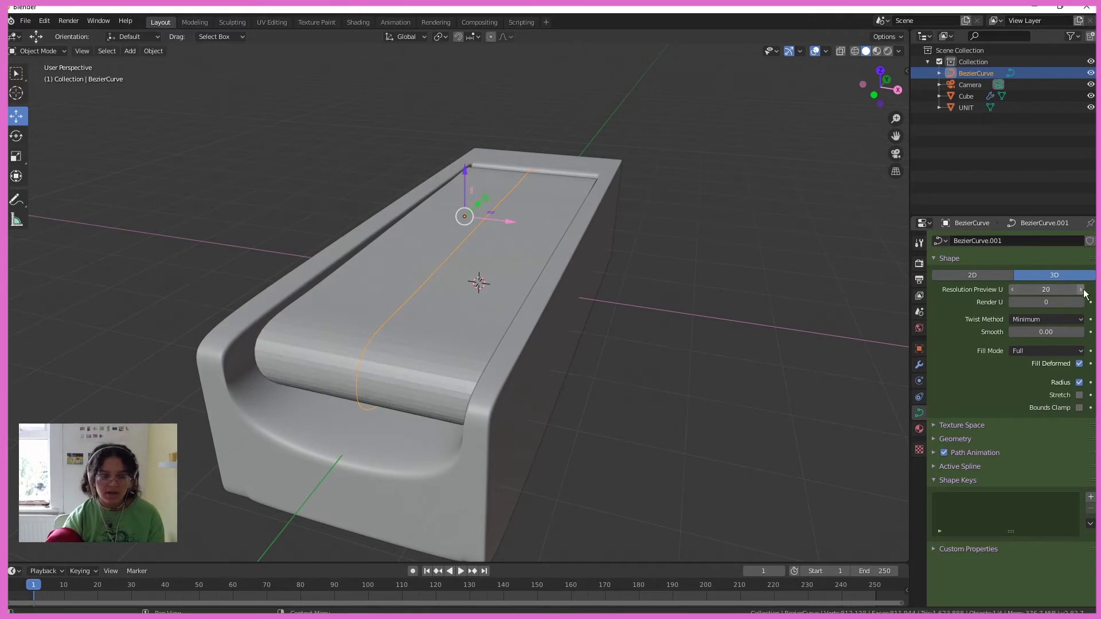
pyautogui.moveTo(655, 397)
pyautogui.mouseDown(button='middle')
pyautogui.moveTo(628, 417)
pyautogui.moveTo(683, 359)
pyautogui.moveTo(650, 407)
pyautogui.mouseUp(button='middle')
pyautogui.scroll(2, 578, 423)
# - Select the belt, show its transform values and split the viewport to add a Graph Editor beside it
pyautogui.rightClick(505, 408)
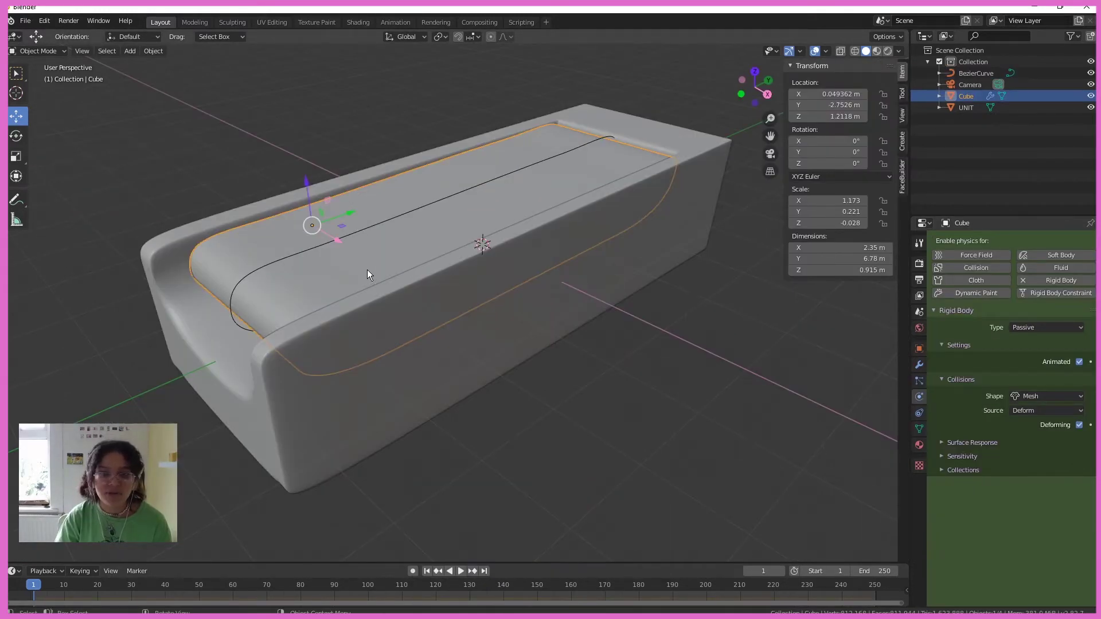
pyautogui.moveTo(907, 31); pyautogui.dragTo(427, 73)
pyautogui.click(441, 38)
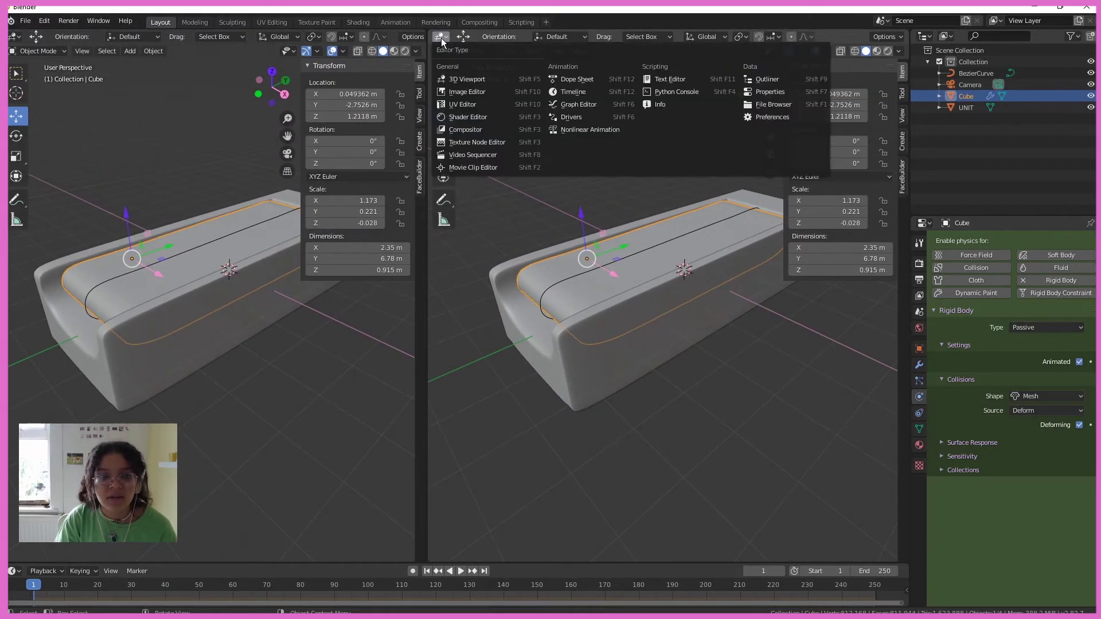
pyautogui.click(579, 105)
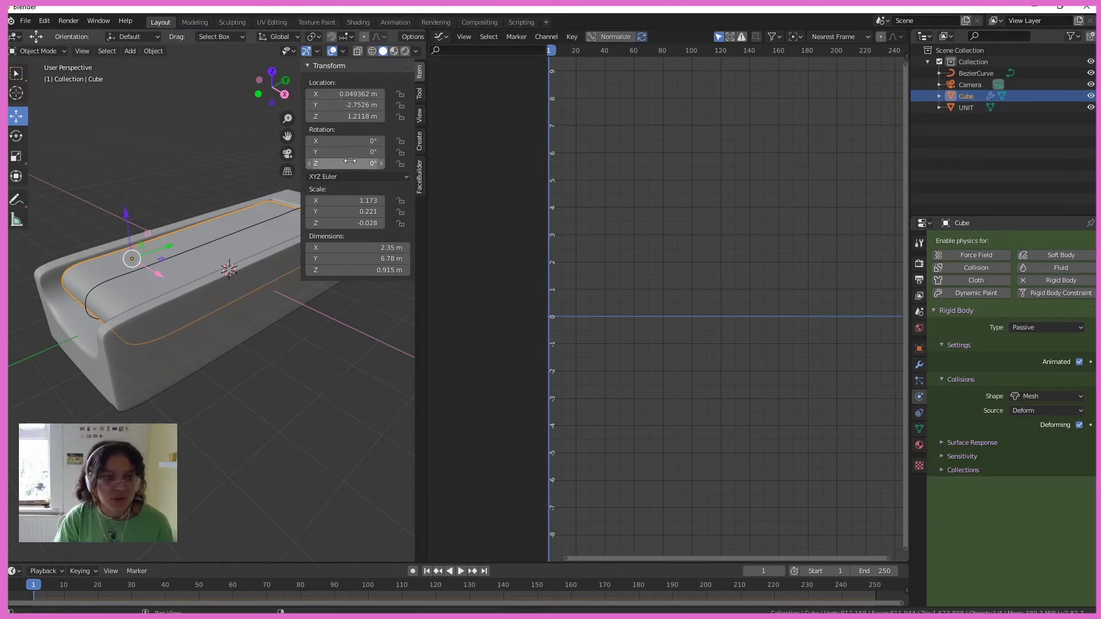
# - Insert a single keyframe on the belt's X location and expand its transform channels in the Graph Editor
pyautogui.rightClick(327, 95)
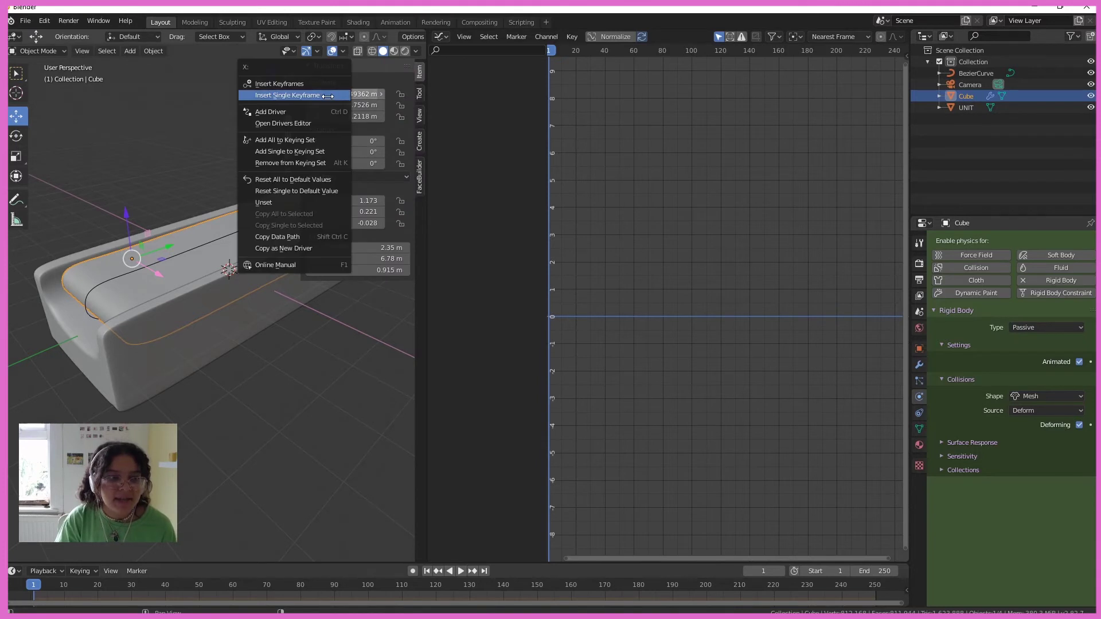
pyautogui.click(327, 96)
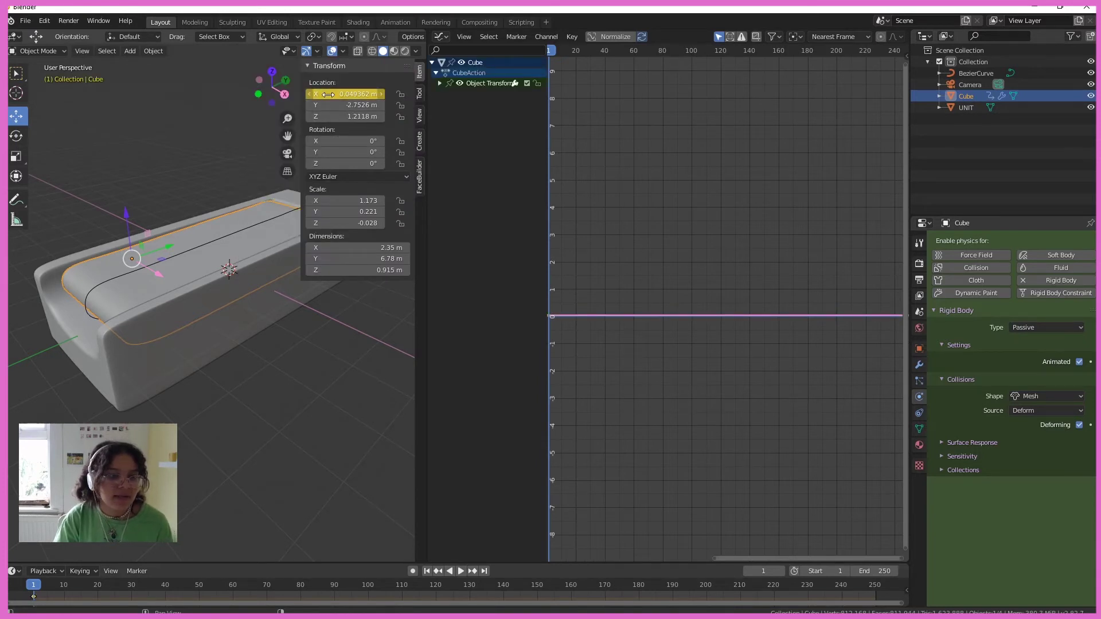
pyautogui.click(439, 83)
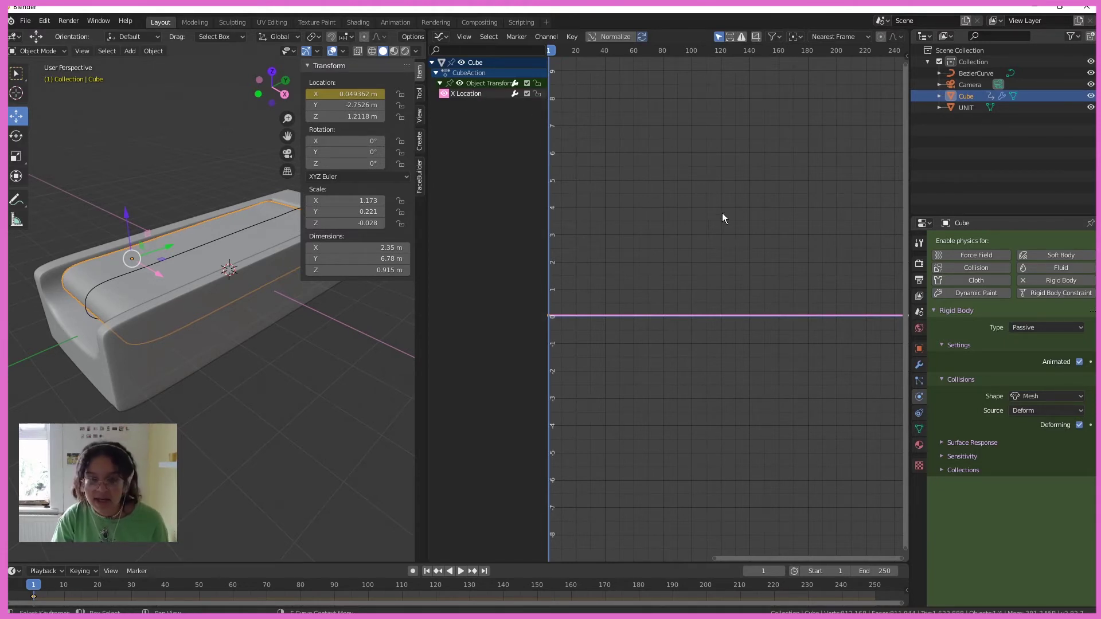
# - Try driving the belt along X by adding a Generator modifier to the X Location F-curve
pyautogui.press('n')
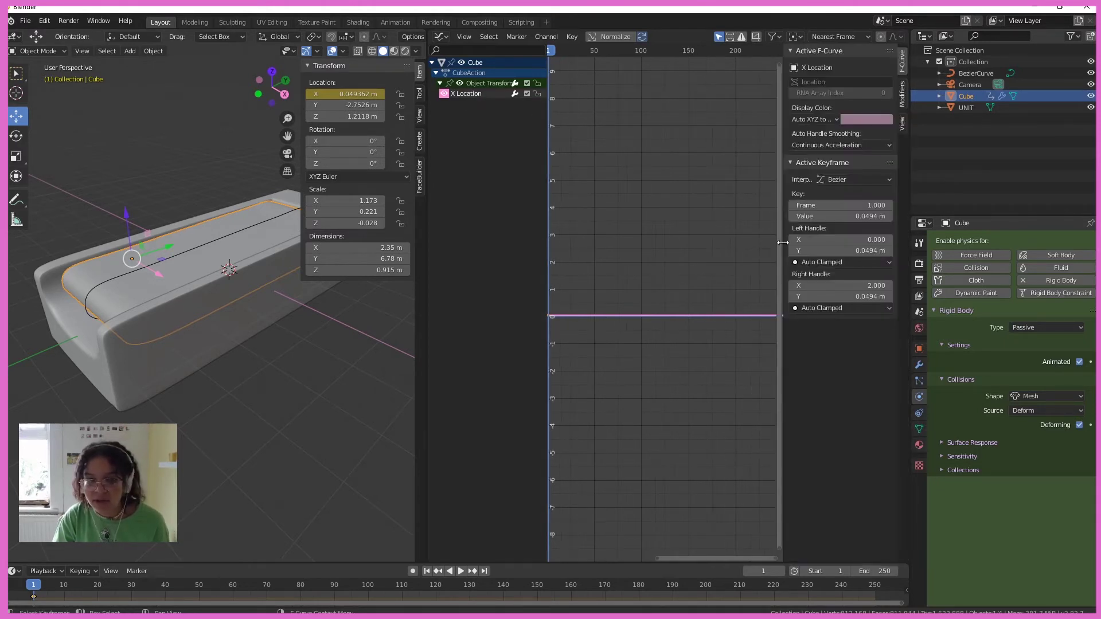
pyautogui.click(903, 95)
pyautogui.click(856, 69)
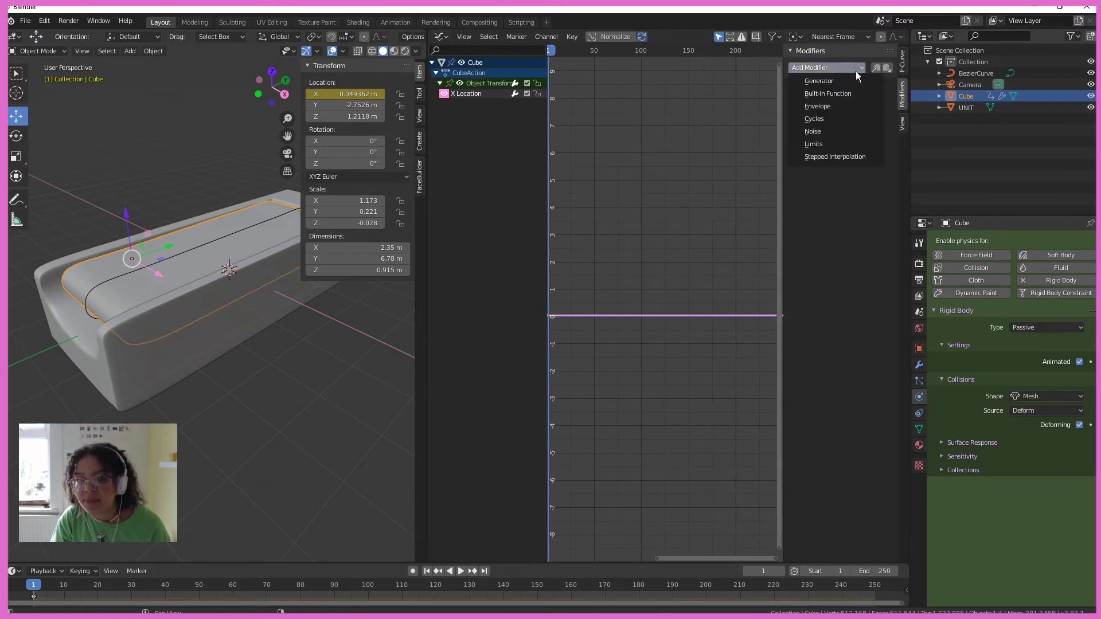
pyautogui.click(856, 80)
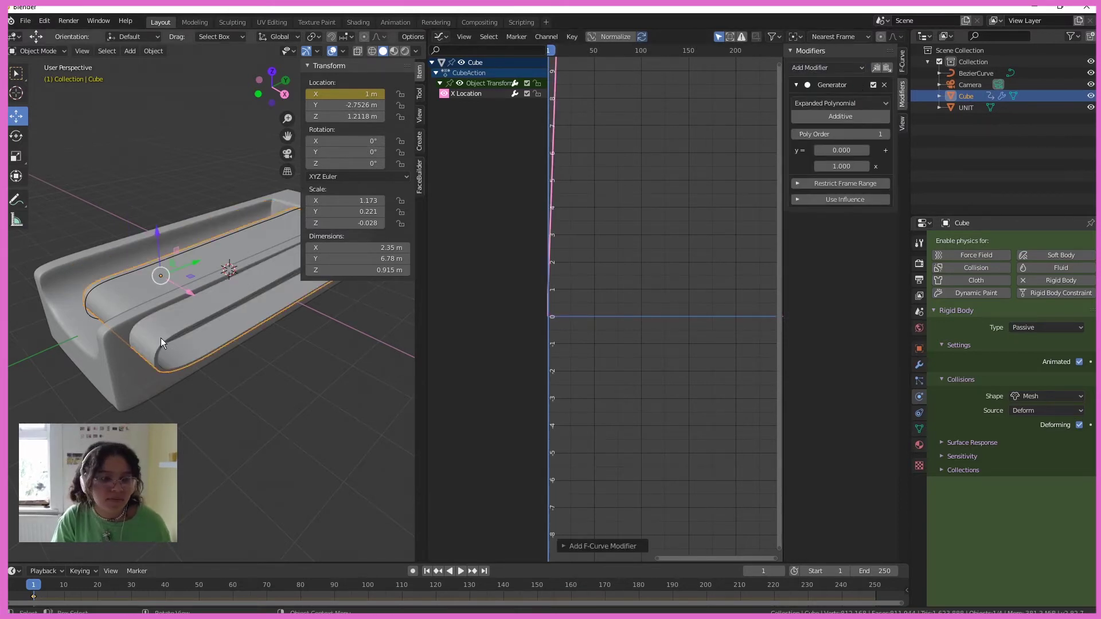
# - Play the animation to check how the belt moves along X, and return to frame 0
pyautogui.moveTo(193, 348); pyautogui.dragTo(223, 336, button='middle')
pyautogui.press('space')
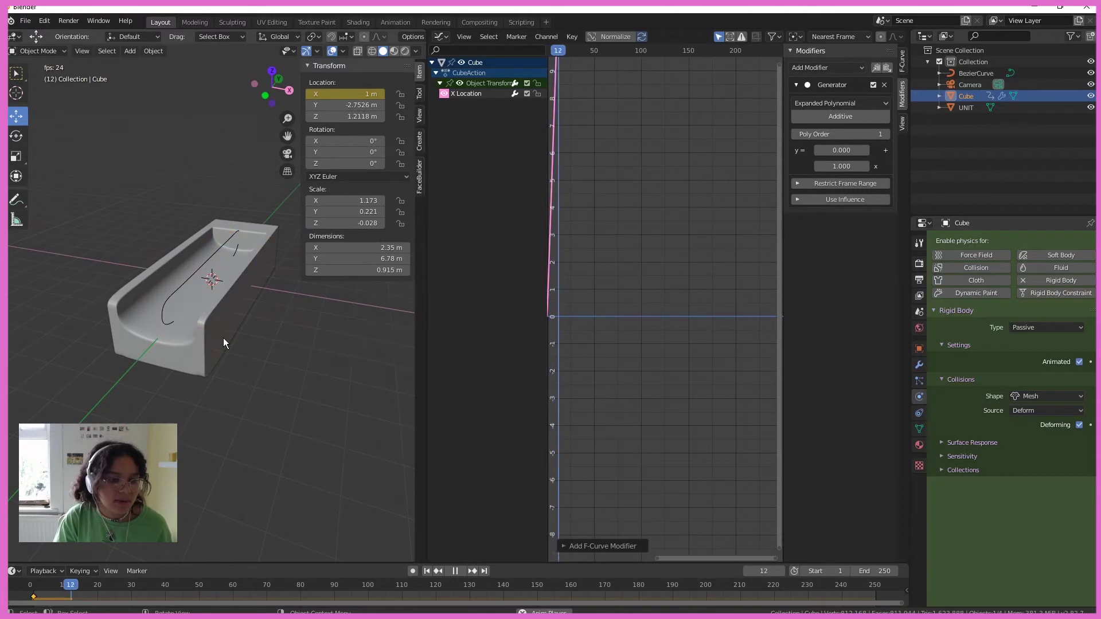
pyautogui.click(44, 589)
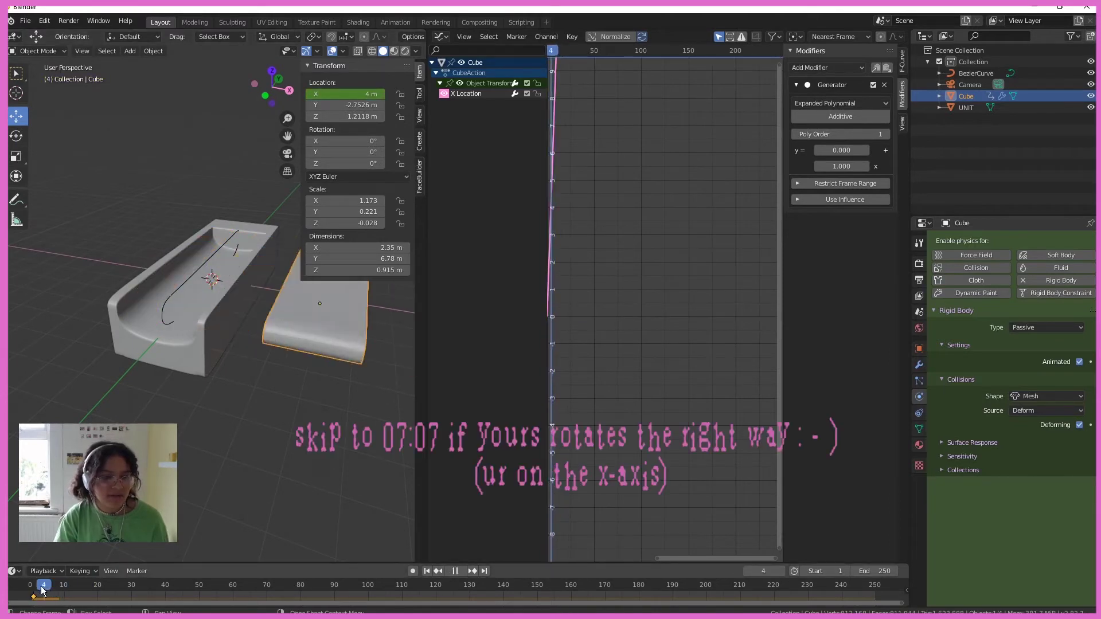
pyautogui.press('Escape')
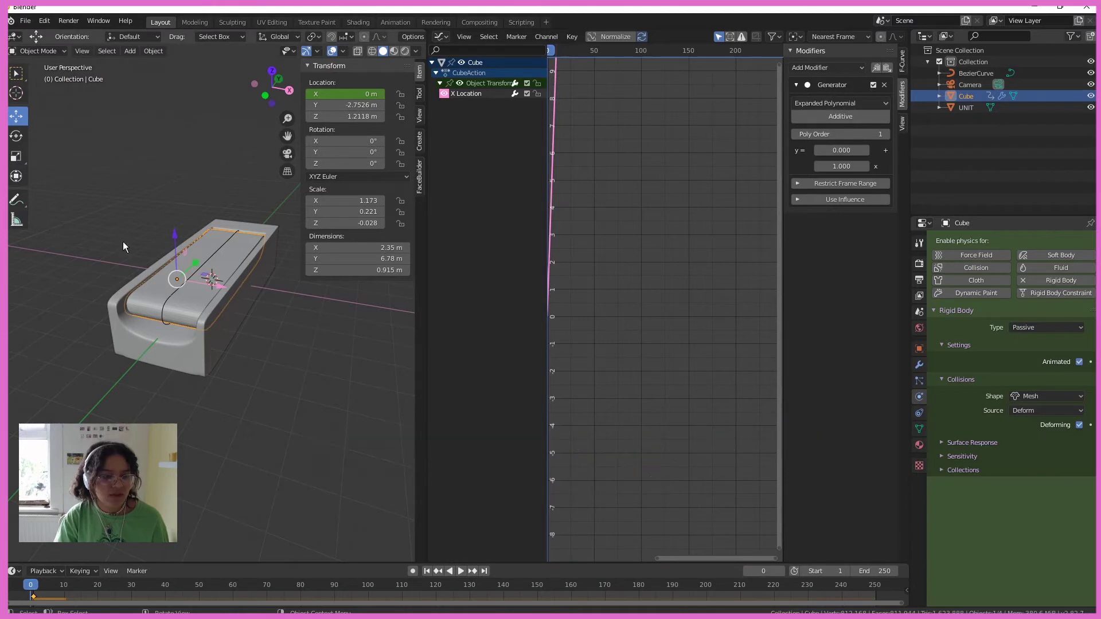
# - Reselect the belt and remove the keyframe and its curve from the X location
pyautogui.click(284, 336)
pyautogui.moveTo(284, 336); pyautogui.dragTo(192, 323, button='middle')
pyautogui.scroll(3, 195, 318)
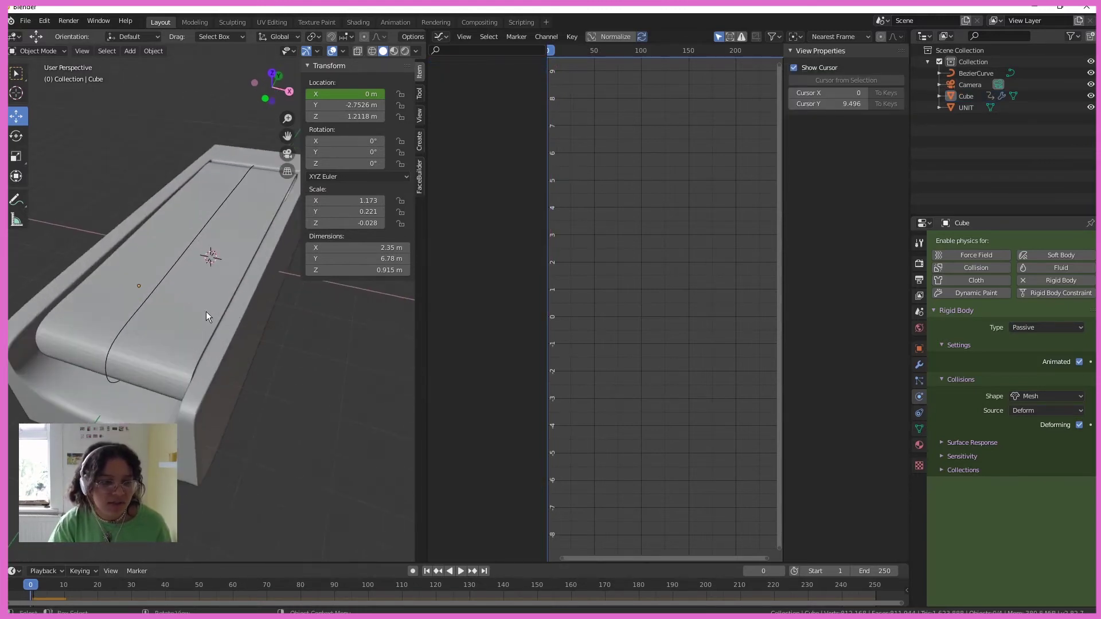
pyautogui.click(197, 301)
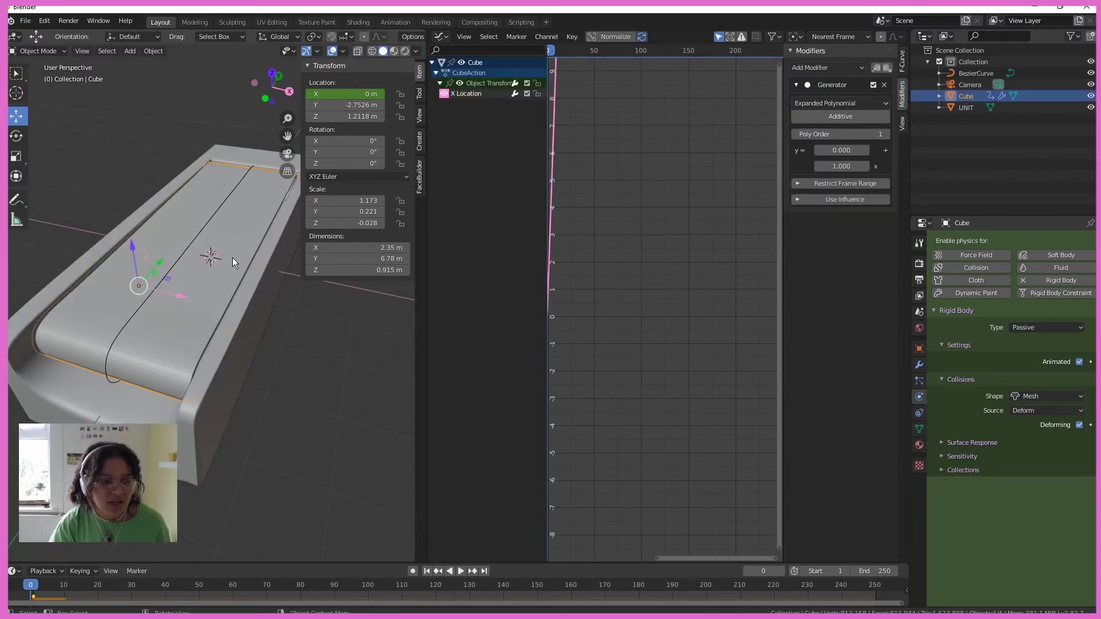
pyautogui.press('i')
pyautogui.rightClick(359, 93)
pyautogui.click(352, 90)
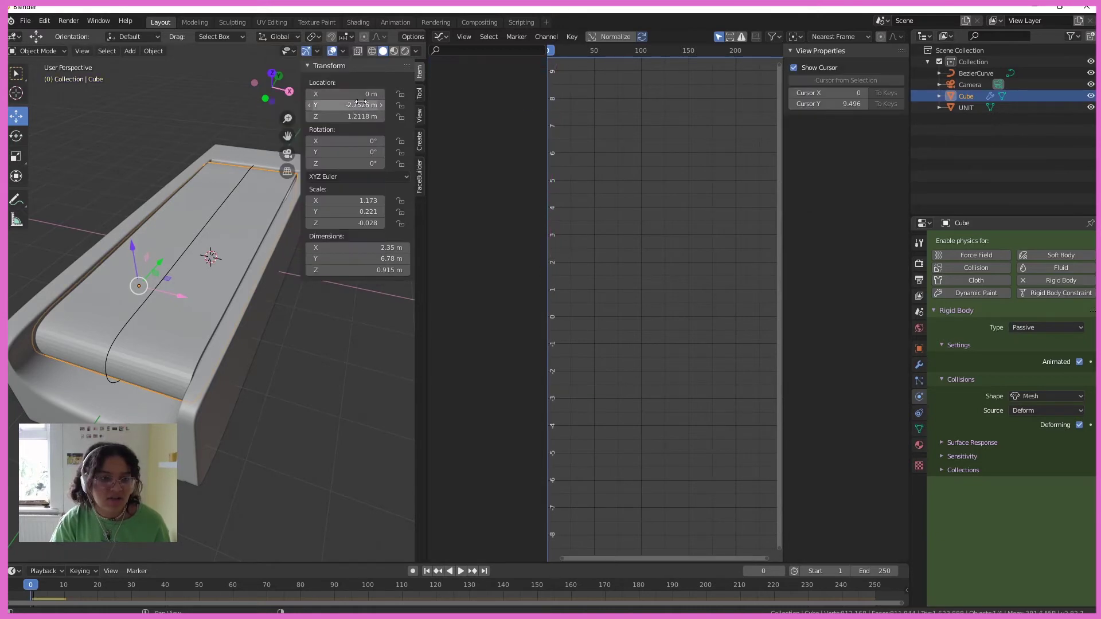
# - Insert a single keyframe on the belt's Y location, add a Generator modifier to its F-curve and preview the motion
pyautogui.rightClick(355, 105)
pyautogui.click(354, 105)
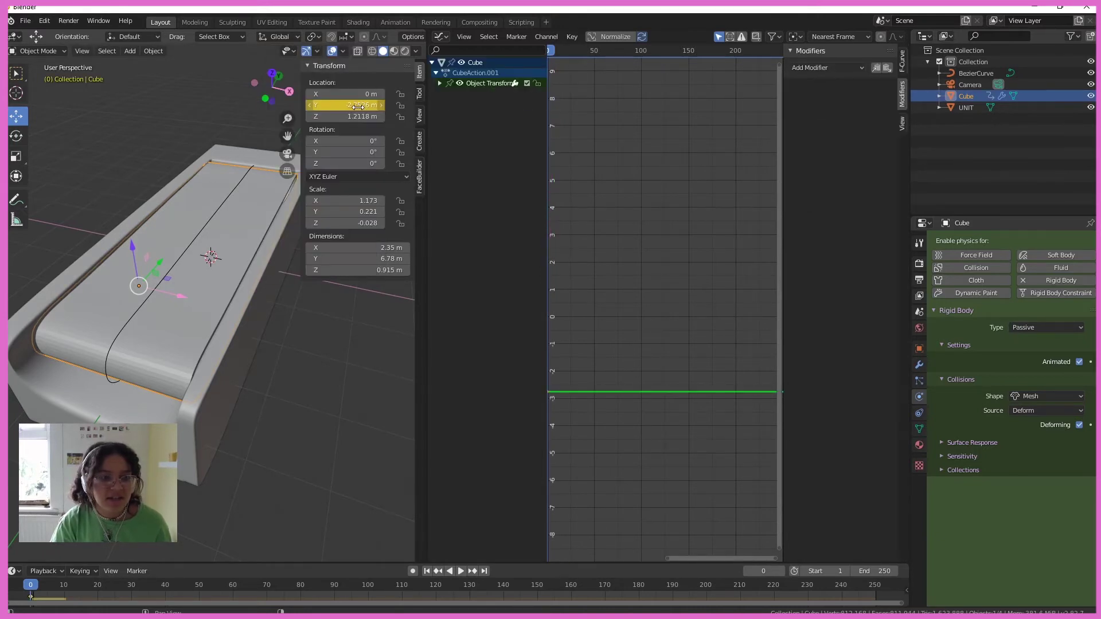
pyautogui.click(820, 81)
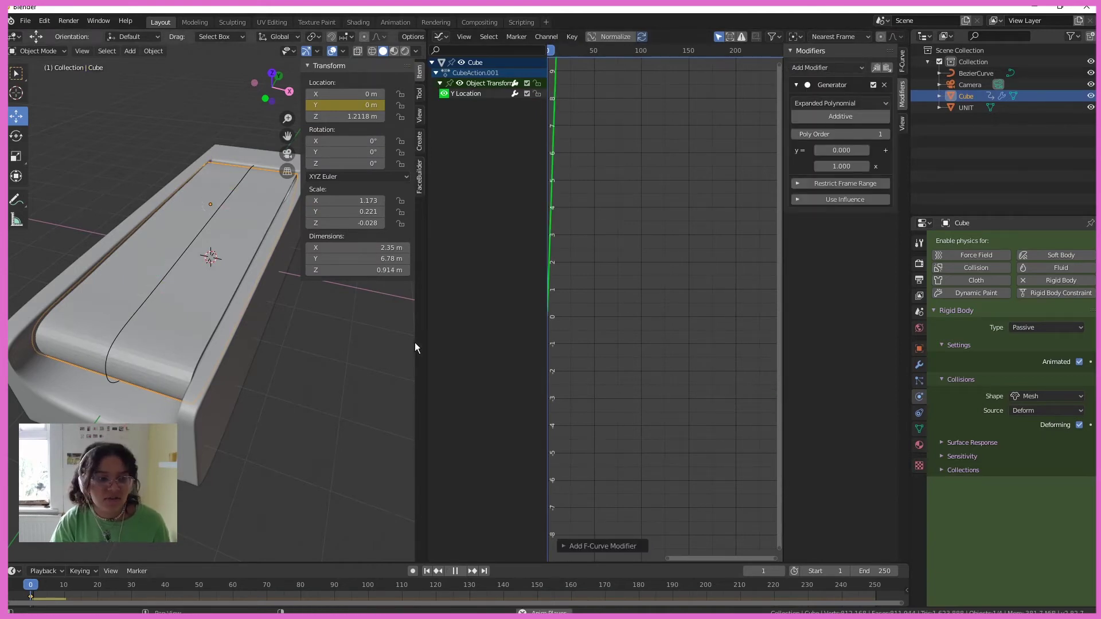
pyautogui.press('space')
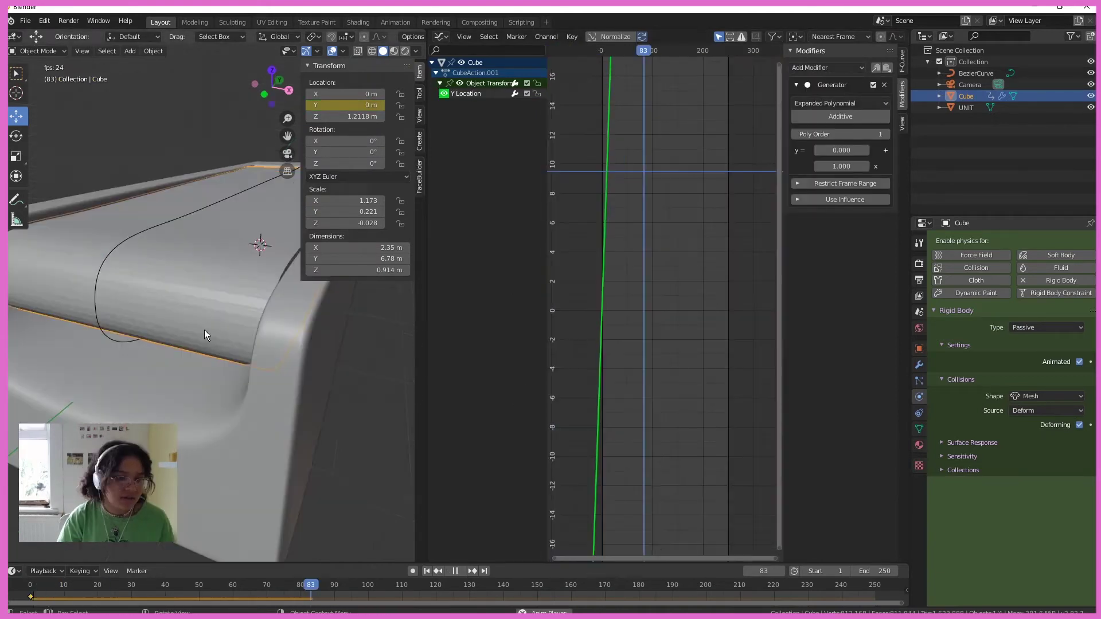
pyautogui.press('space')
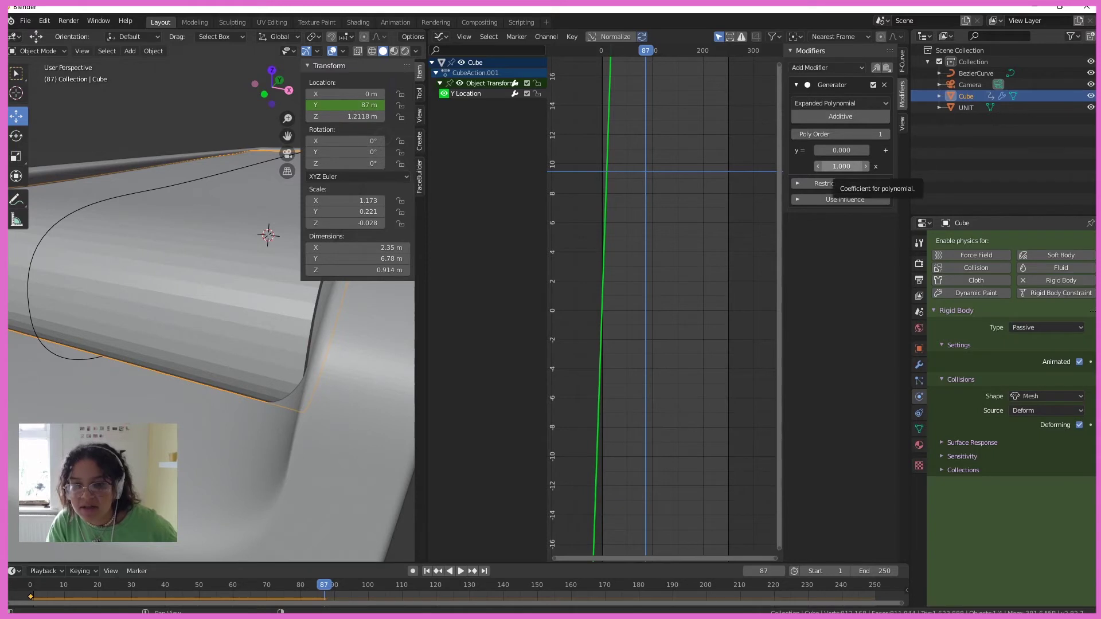
# - Slow the belt's motion by setting the Generator modifier's x coefficient to 0.03
pyautogui.click(842, 166)
pyautogui.write('0.03')
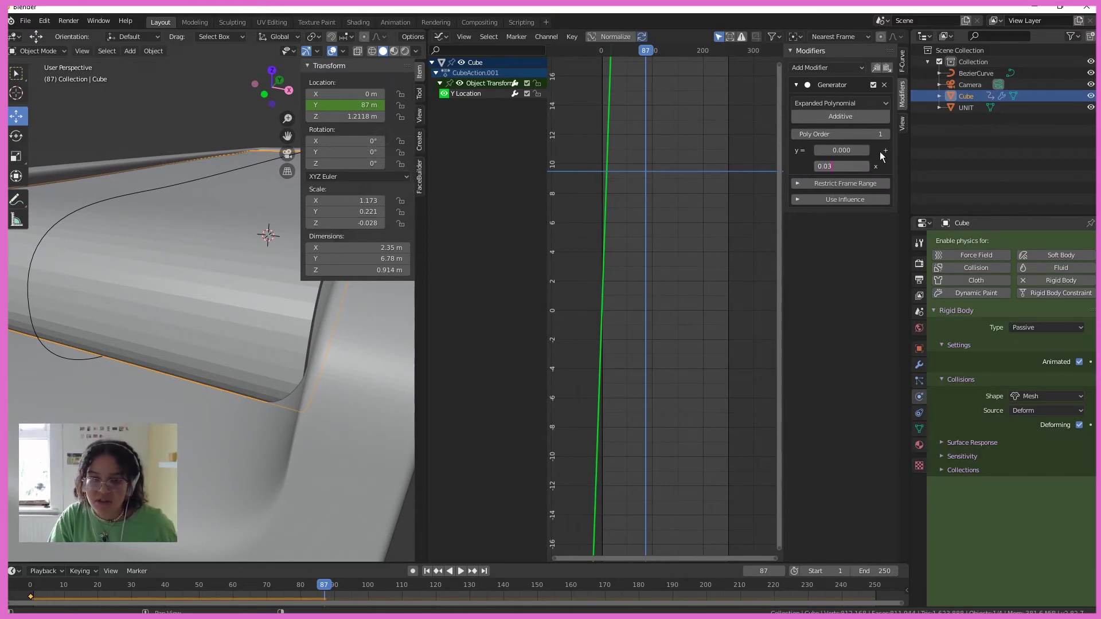
pyautogui.press('Return')
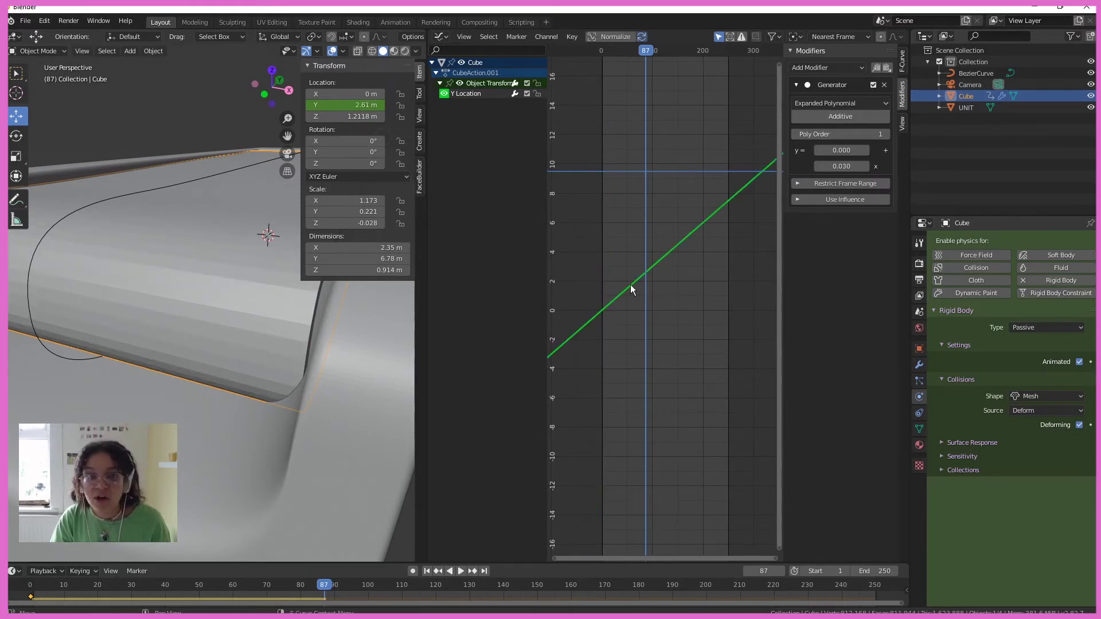
pyautogui.scroll(-4, 127, 315)
pyautogui.scroll(4, 195, 344)
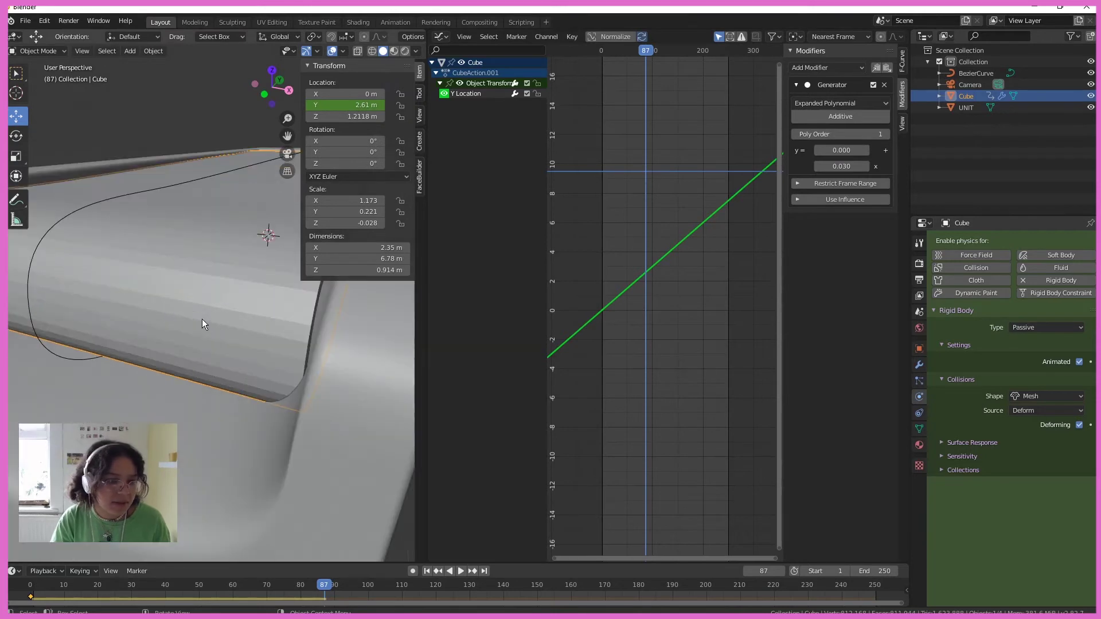
# - Preview the belt's motion and set the Generator modifier's x coefficient back to 0.03
pyautogui.press('space')
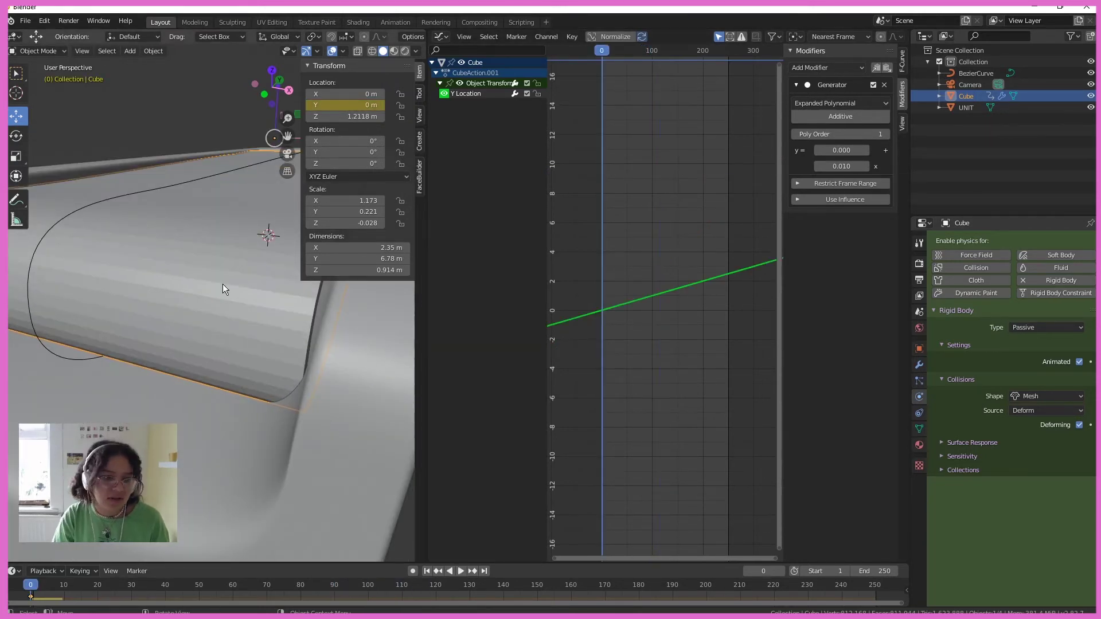
pyautogui.press('space')
pyautogui.press('space')
pyautogui.click(841, 166)
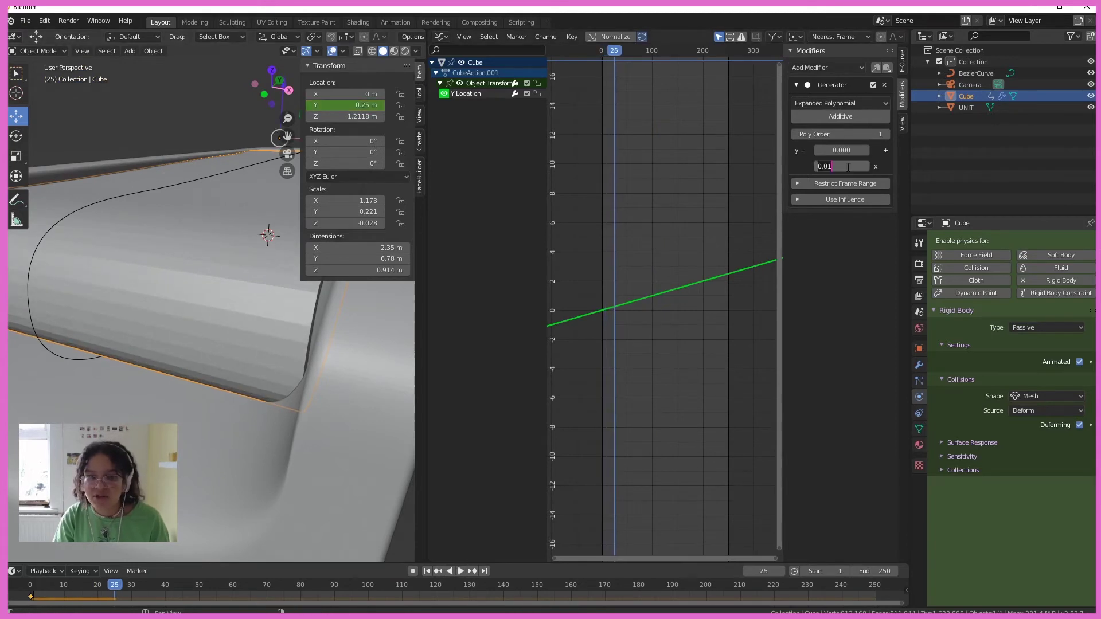
pyautogui.write('0.03')
pyautogui.press('Return')
pyautogui.press('space')
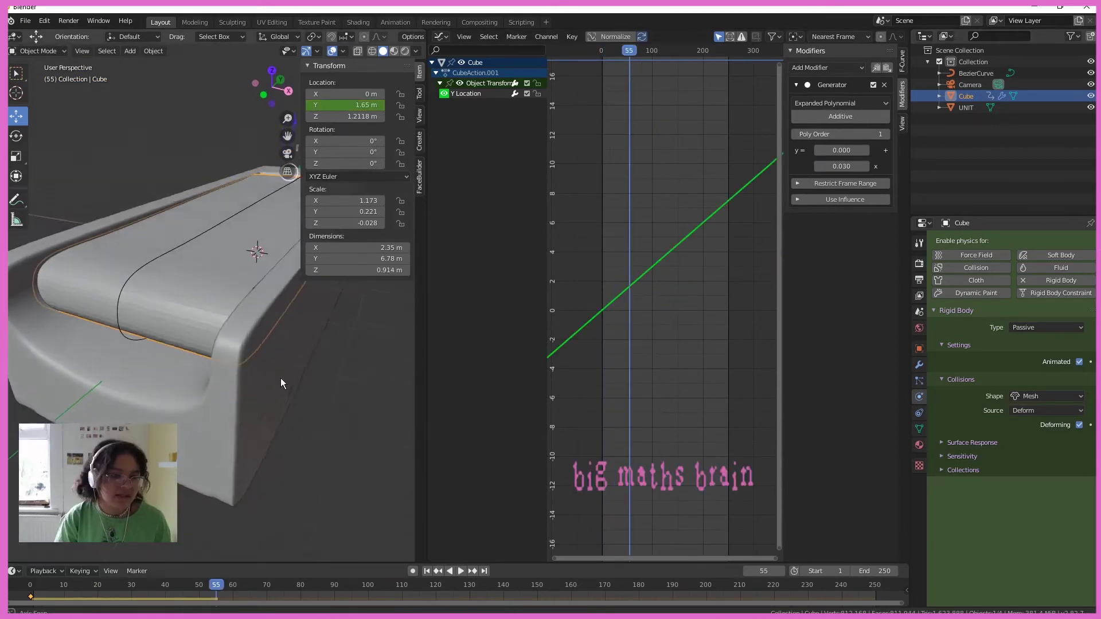
# - Add a mesh cube and raise it above the conveyor belt to about Y 0.57 m, Z 2.85 m
pyautogui.hotkey('ctrl', 'a')
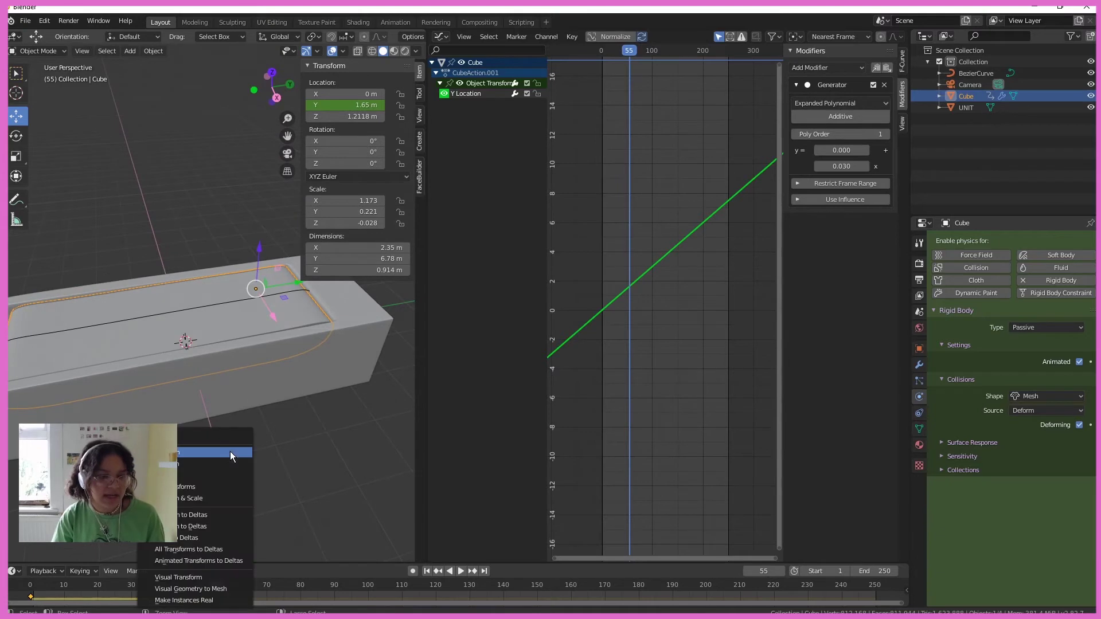
pyautogui.press('Escape')
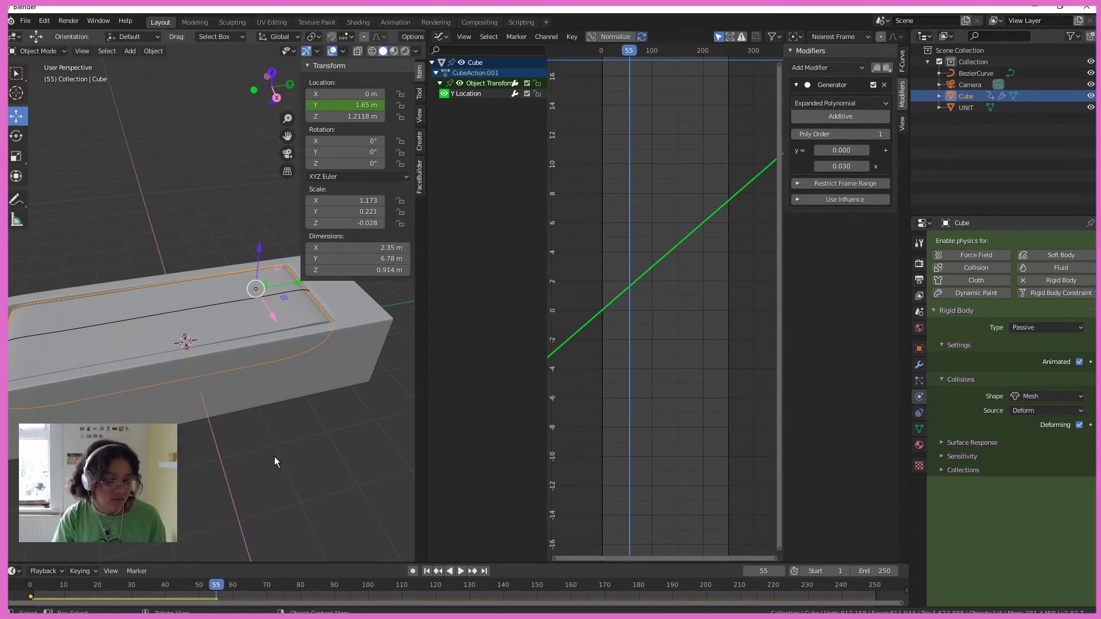
pyautogui.hotkey('shift', 'a')
pyautogui.moveTo(262, 398)
pyautogui.click(317, 396)
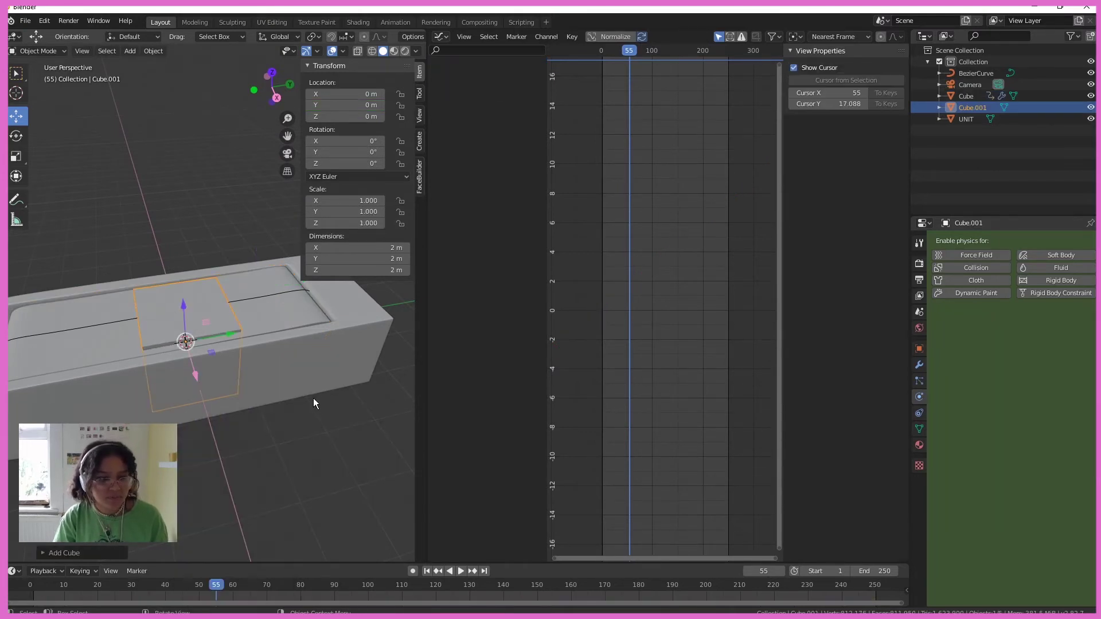
pyautogui.press('g')
pyautogui.click(212, 225)
# - Scale the new cube down to about 0.42 m per side and move it along Y to about 1.15 m
pyautogui.press('s')
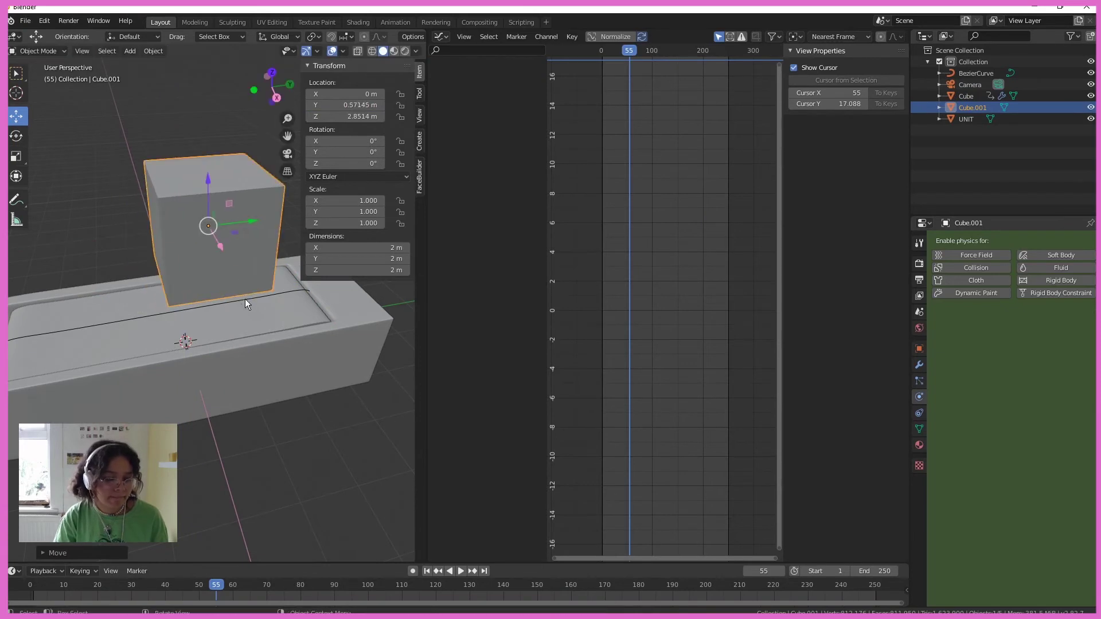
pyautogui.click(218, 242)
pyautogui.press('g')
pyautogui.click(263, 250)
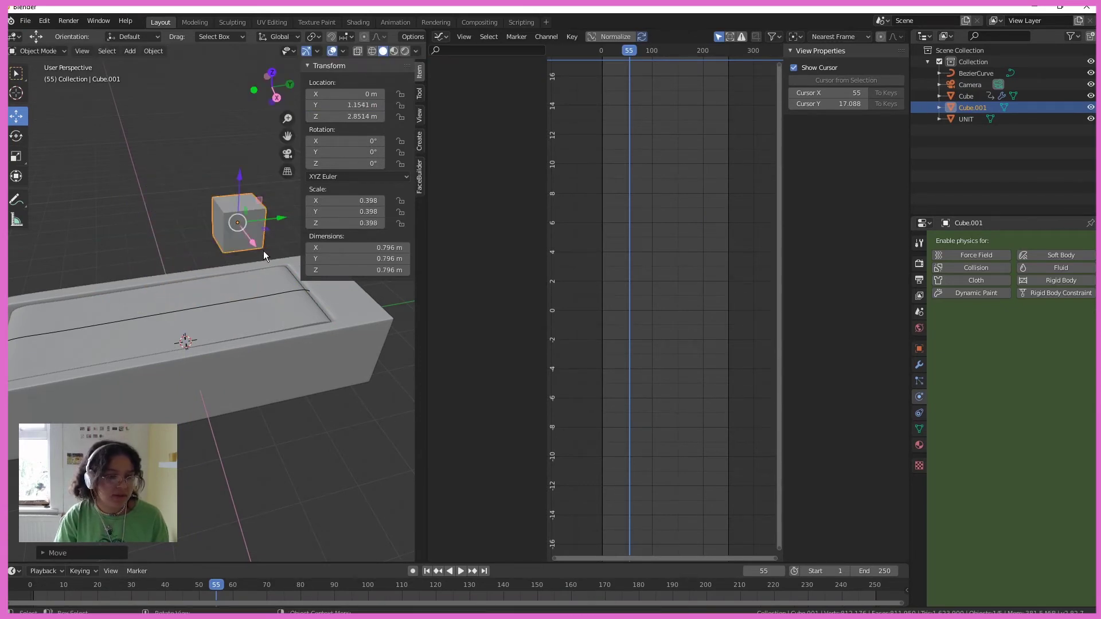
pyautogui.press('s')
pyautogui.click(249, 225)
# - Give the small cube active rigid body physics and play the simulation from frame 0
pyautogui.scroll(4, 251, 287)
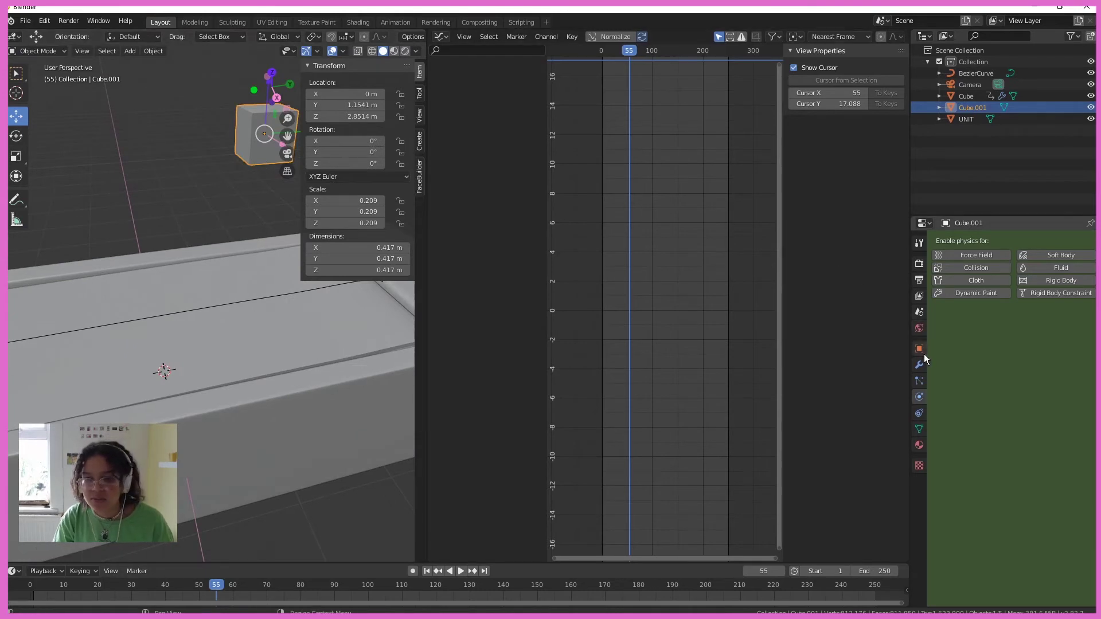
pyautogui.click(1052, 282)
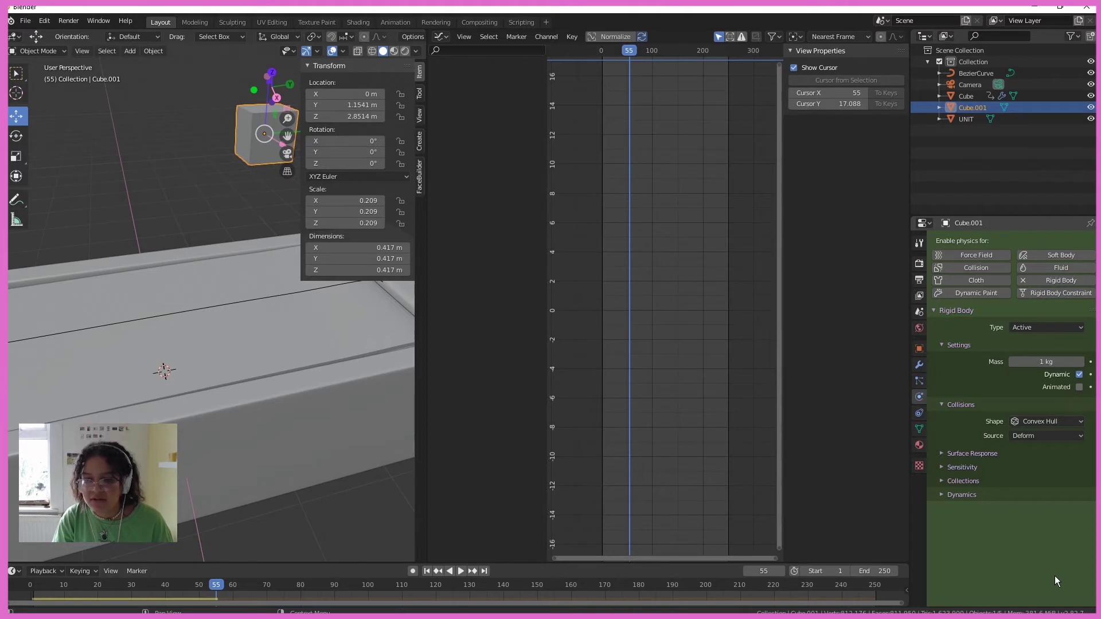
pyautogui.scroll(-4, 364, 423)
pyautogui.moveTo(171, 592); pyautogui.dragTo(33, 597)
pyautogui.press('space')
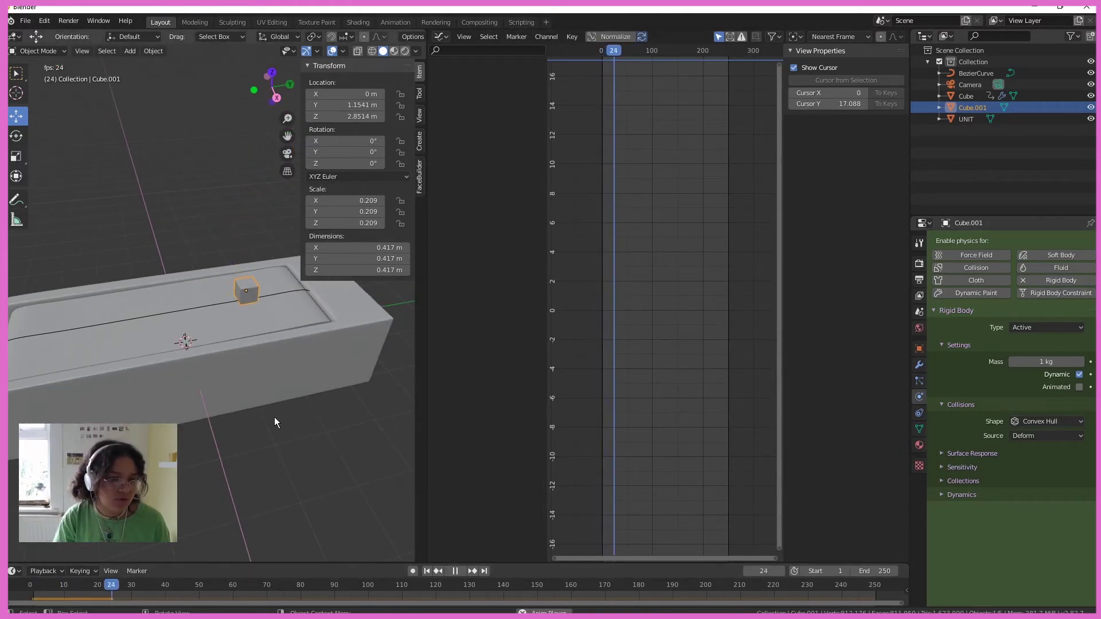
pyautogui.press('space')
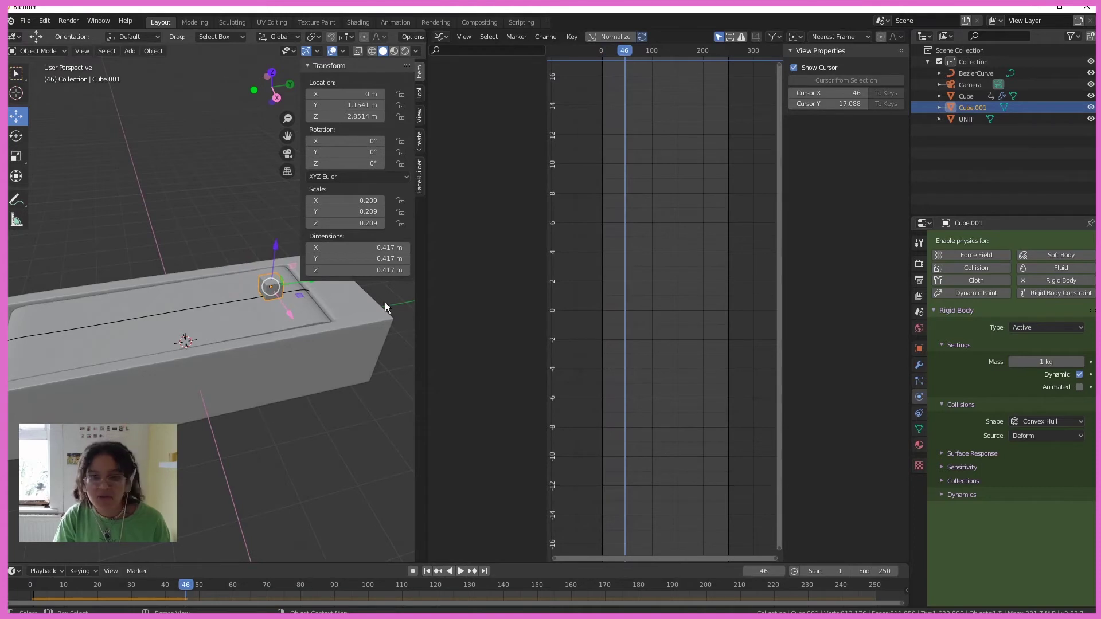
# - Reverse the belt's direction by setting its Generator x coefficient to -0.03, and replay the simulation from the first frame
pyautogui.click(381, 363)
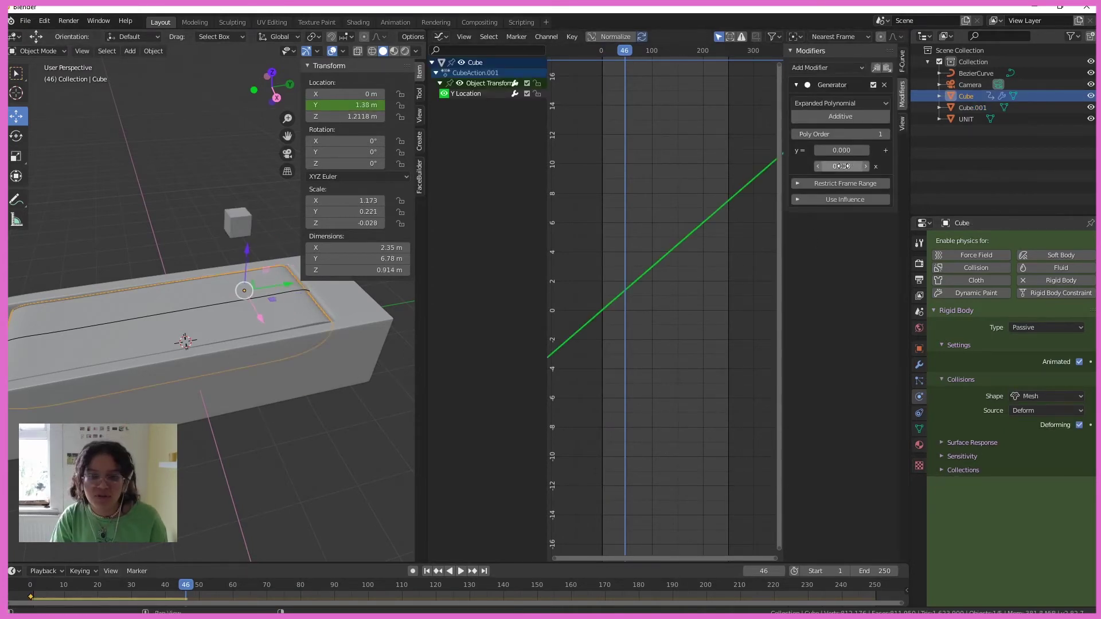
pyautogui.click(840, 166)
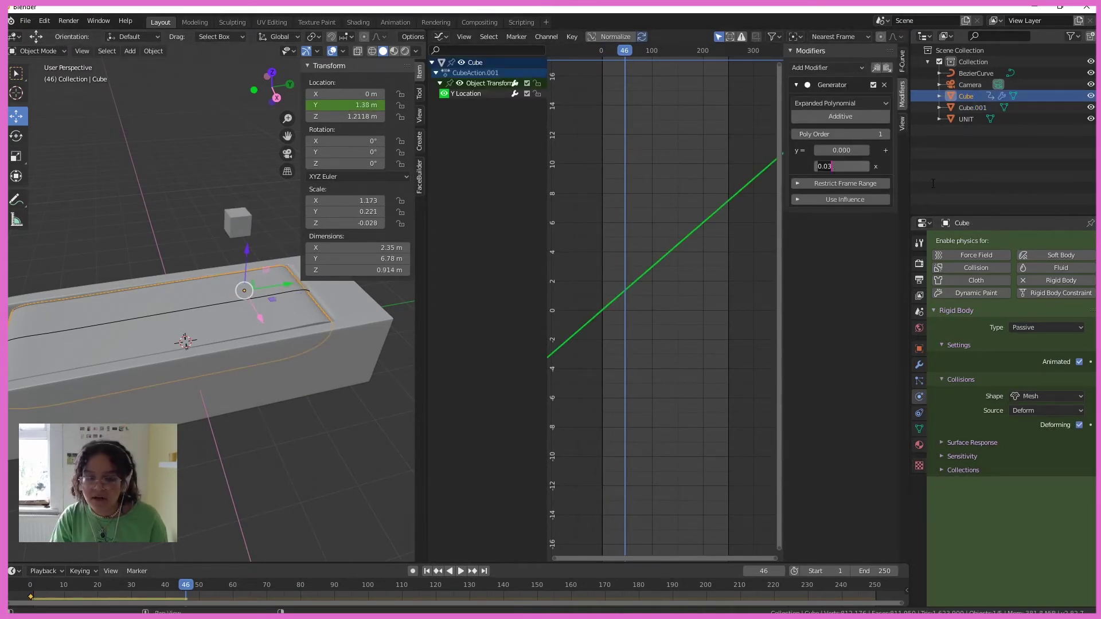
pyautogui.write('-0.03')
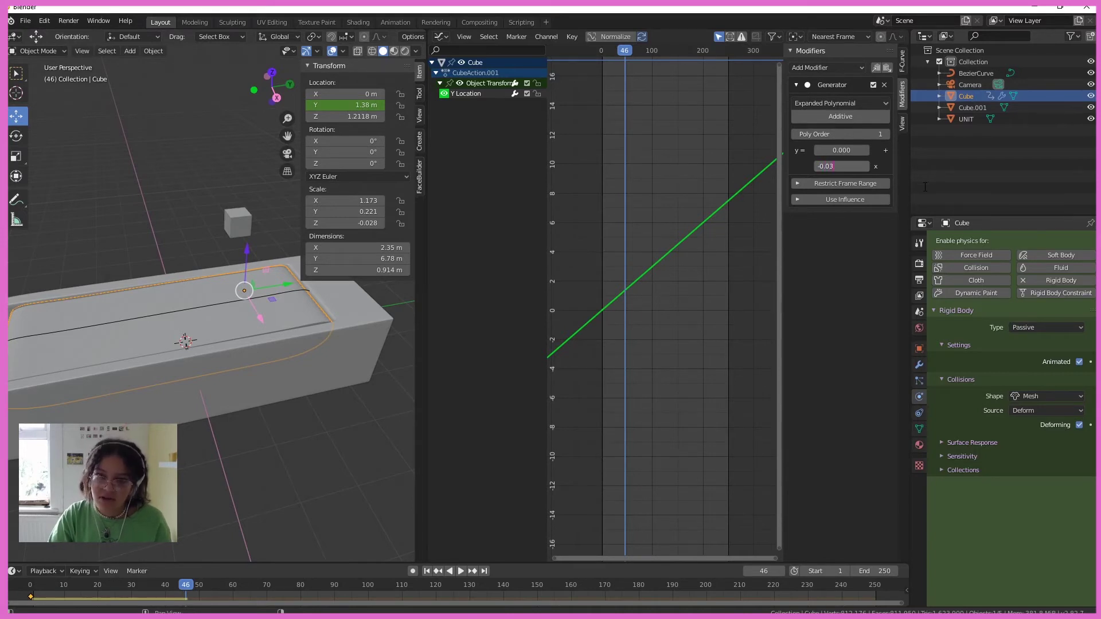
pyautogui.press('Return')
pyautogui.press('space')
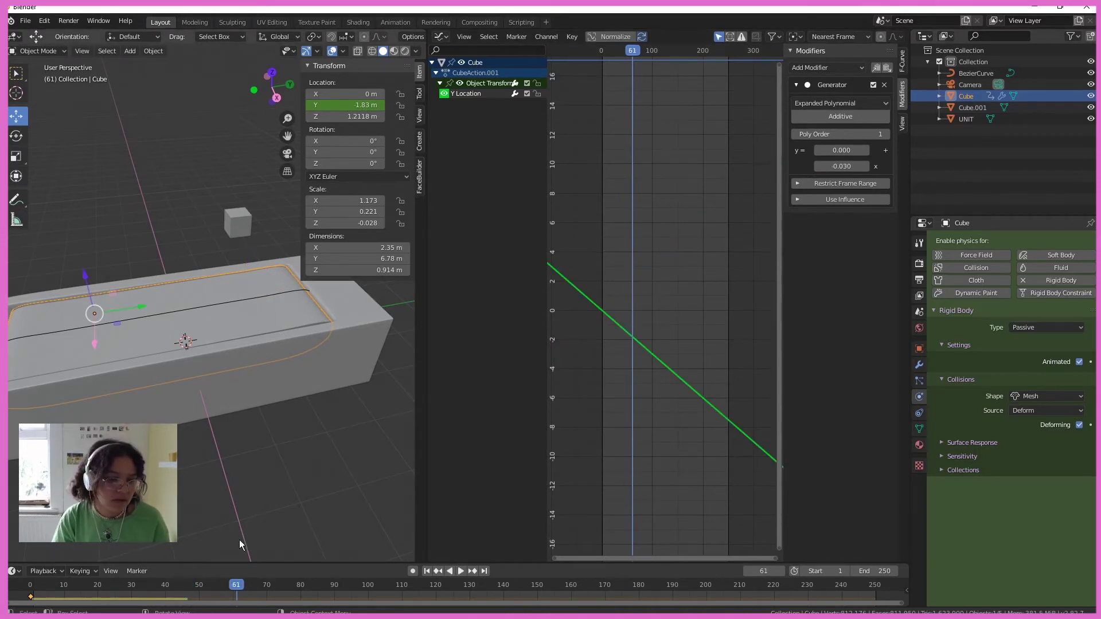
pyautogui.moveTo(203, 586); pyautogui.dragTo(23, 594)
pyautogui.press('space')
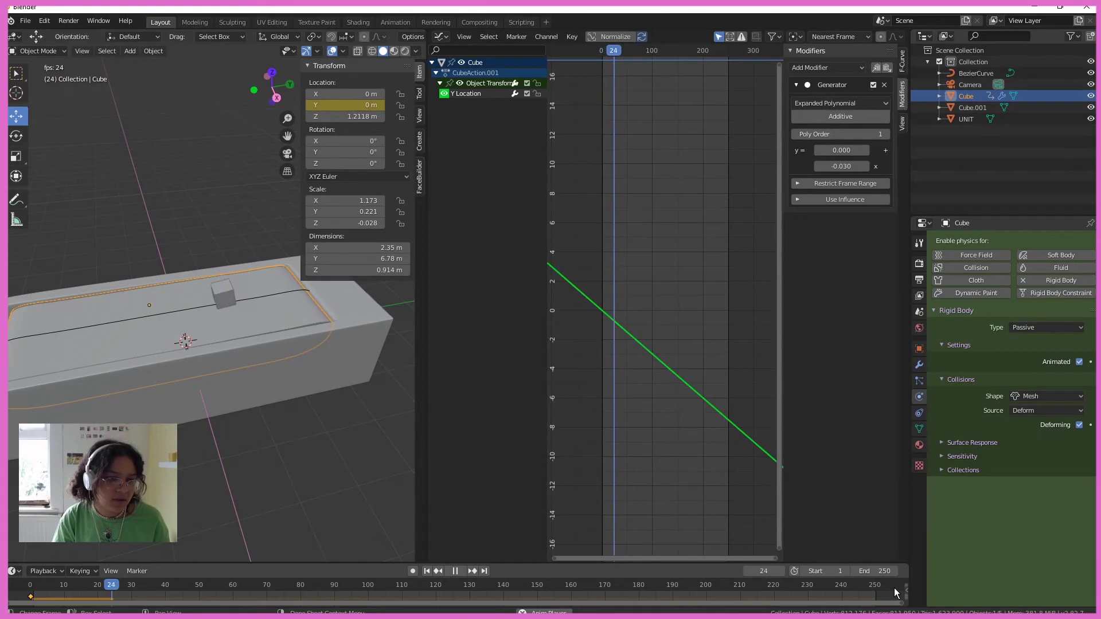
# - Speed up the reversed belt with an x coefficient of -0.06 and preview the cube riding along it
pyautogui.scroll(-5, 247, 467)
pyautogui.moveTo(247, 467); pyautogui.dragTo(257, 416, button='middle')
pyautogui.scroll(5, 293, 443)
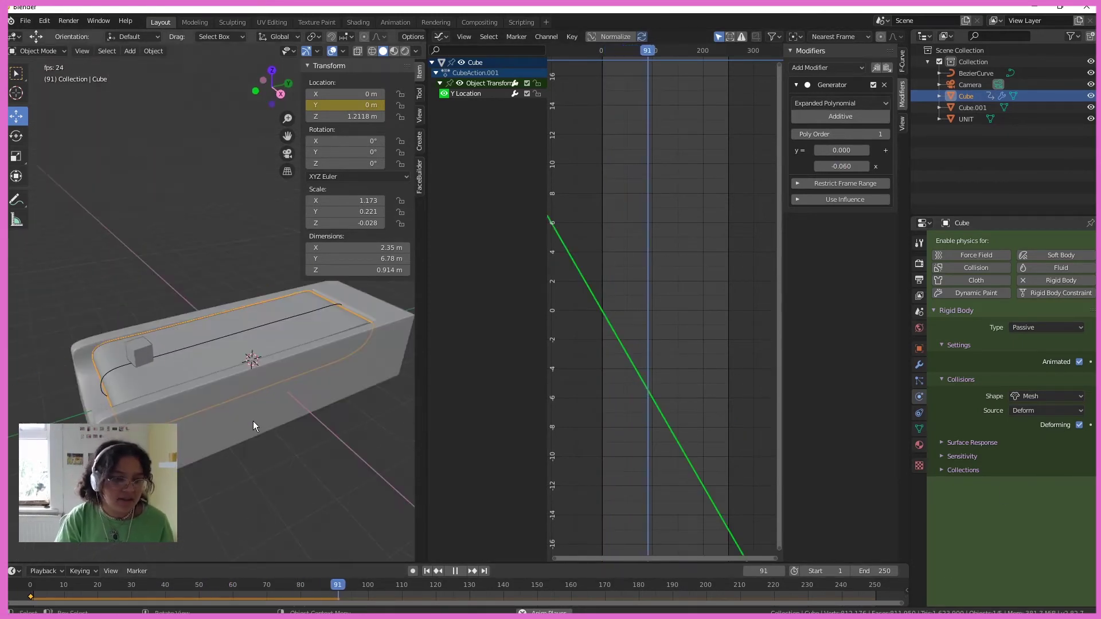
pyautogui.press('space')
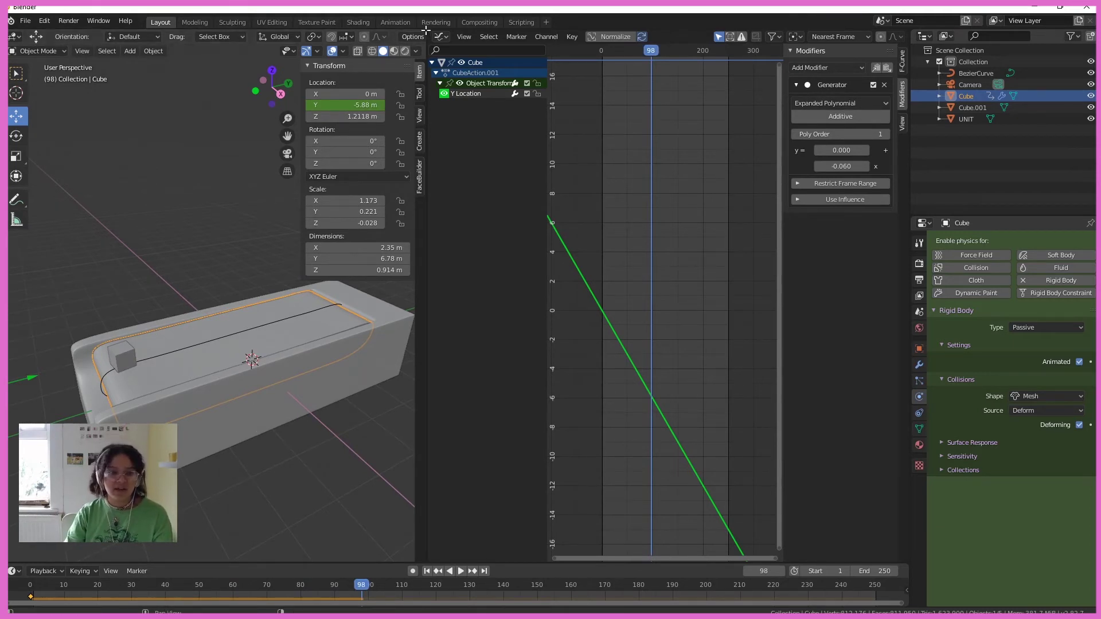
# - Join the Graph Editor area into the 3D viewport and frame the whole conveyor unit
pyautogui.moveTo(434, 41); pyautogui.dragTo(446, 53)
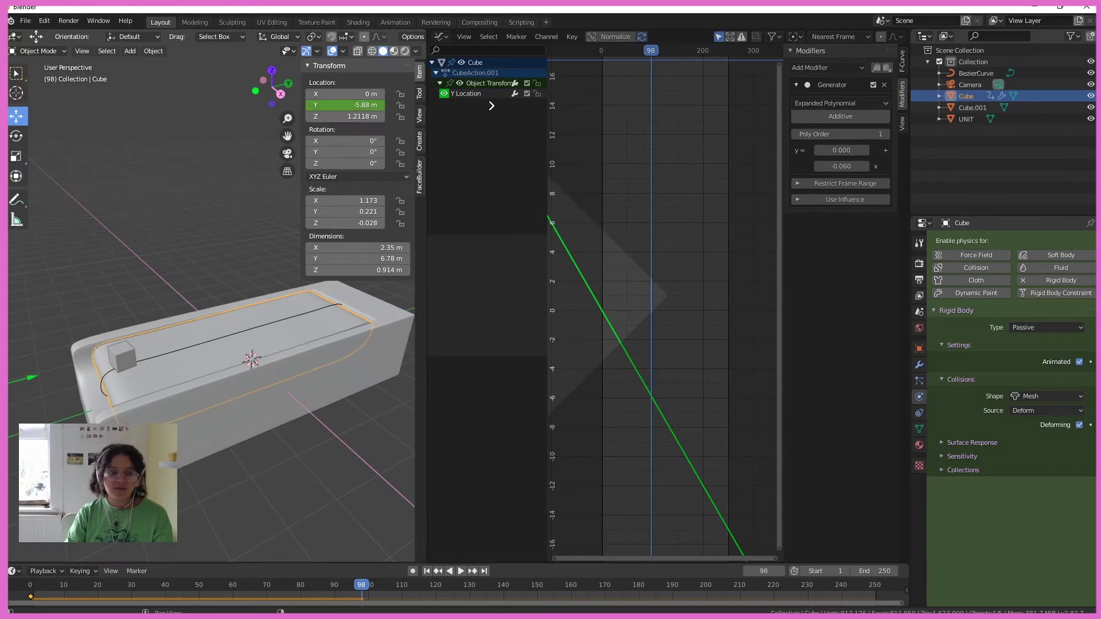
pyautogui.moveTo(492, 105); pyautogui.dragTo(492, 105)
pyautogui.scroll(-3, 487, 108)
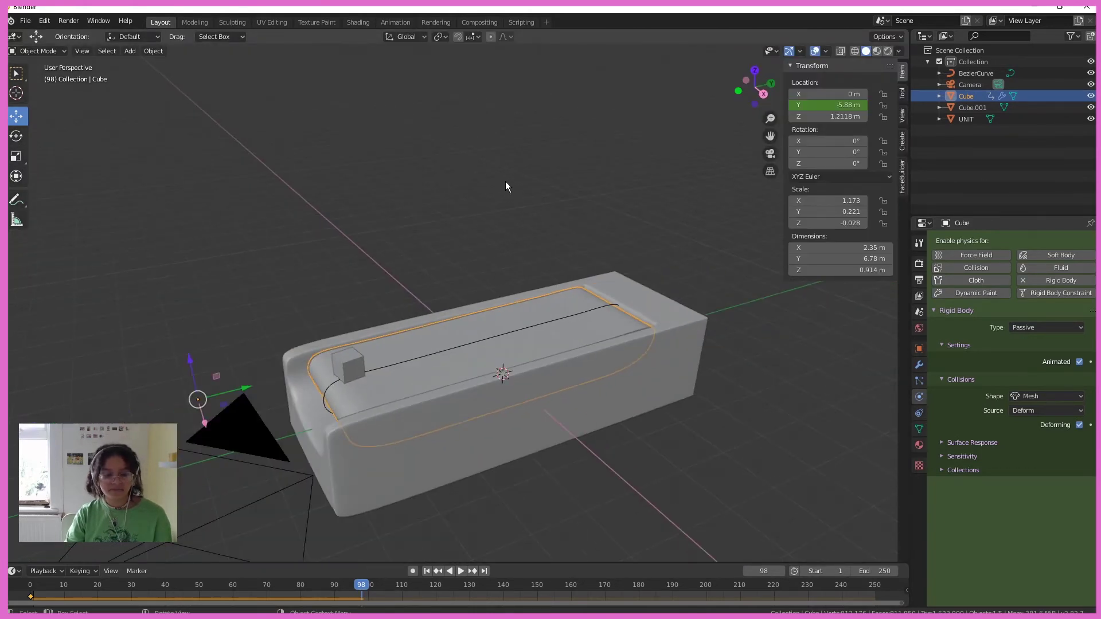
pyautogui.keyDown('shift'); pyautogui.moveTo(505, 183); pyautogui.dragTo(514, 150, button='middle'); pyautogui.keyUp('shift')
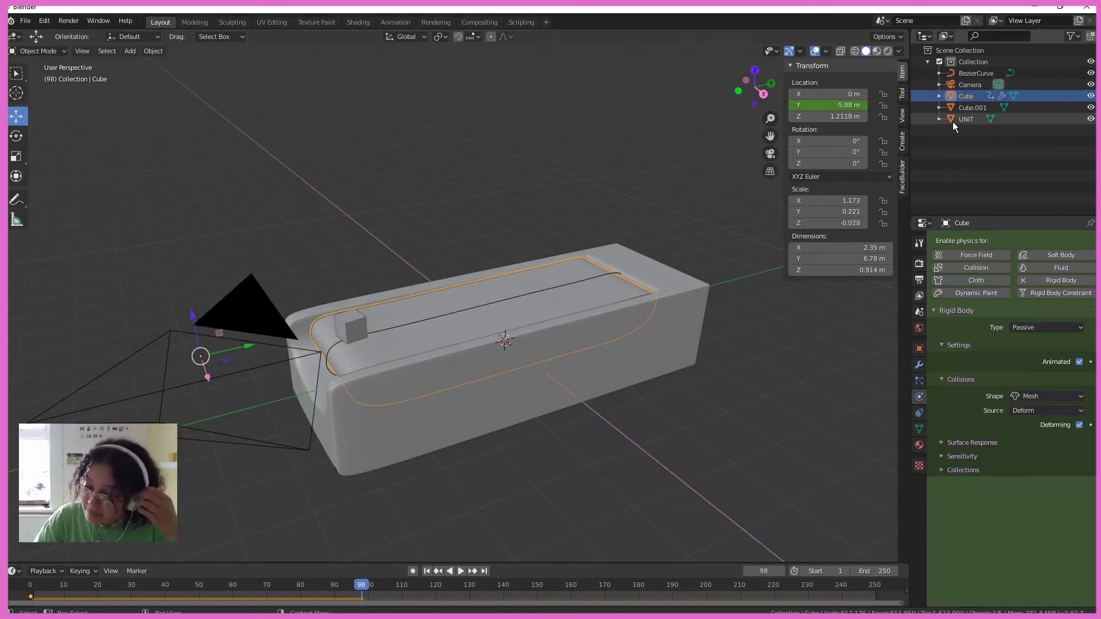
# - Search the installed apps for "spo" and launch Spotify
pyautogui.press('super')
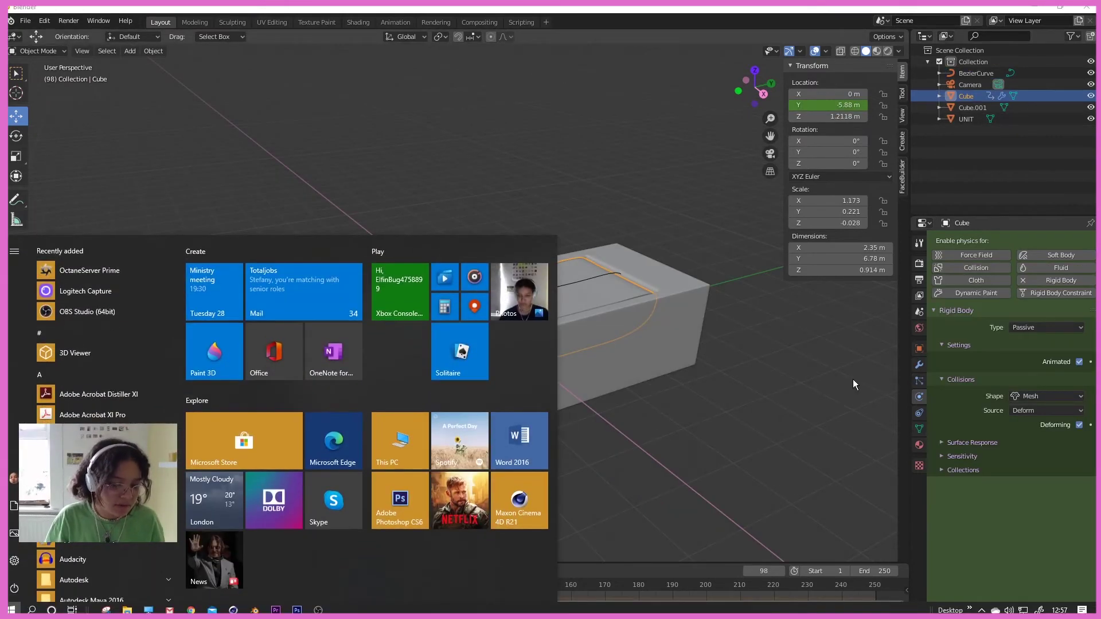
pyautogui.write('spo')
pyautogui.press('Return')
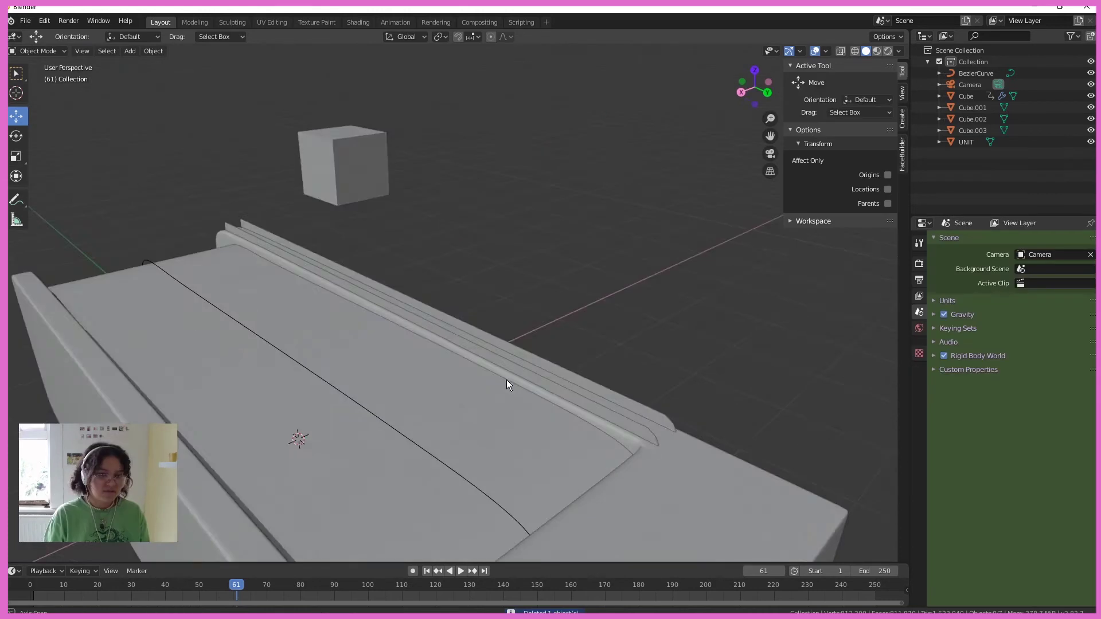
# - Add a plane beside the conveyor's double side rails, at about X -2.44 m and Z 0.69 m
pyautogui.moveTo(507, 380); pyautogui.dragTo(496, 417, button='middle')
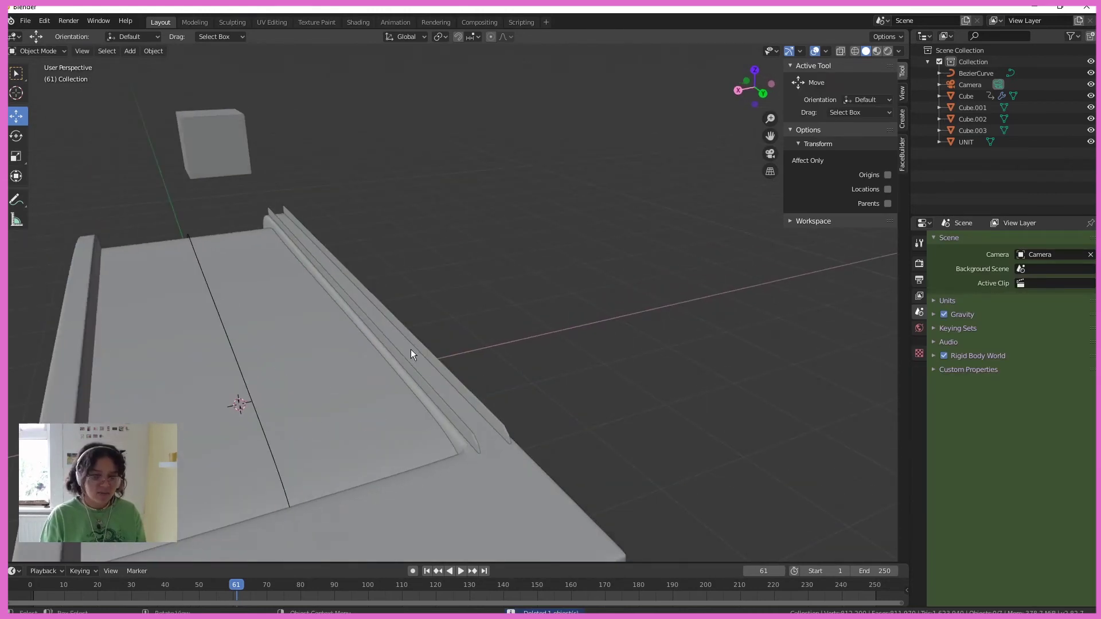
pyautogui.scroll(3, 372, 367)
pyautogui.keyDown('shift'); pyautogui.moveTo(373, 367); pyautogui.dragTo(322, 290, button='middle'); pyautogui.keyUp('shift')
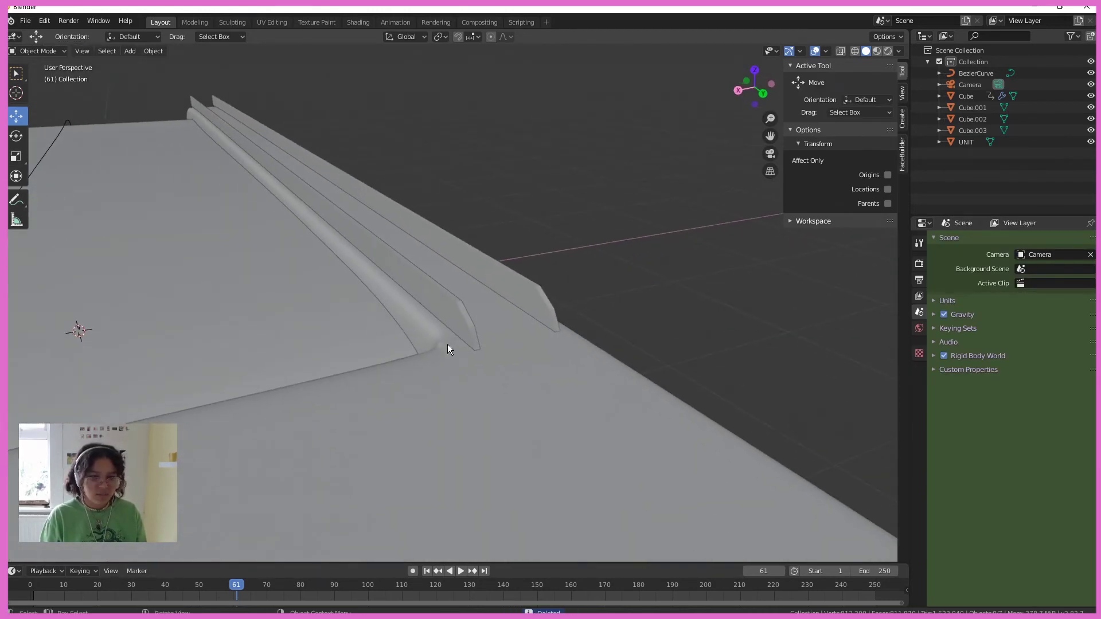
pyautogui.moveTo(577, 302); pyautogui.dragTo(509, 328, button='middle')
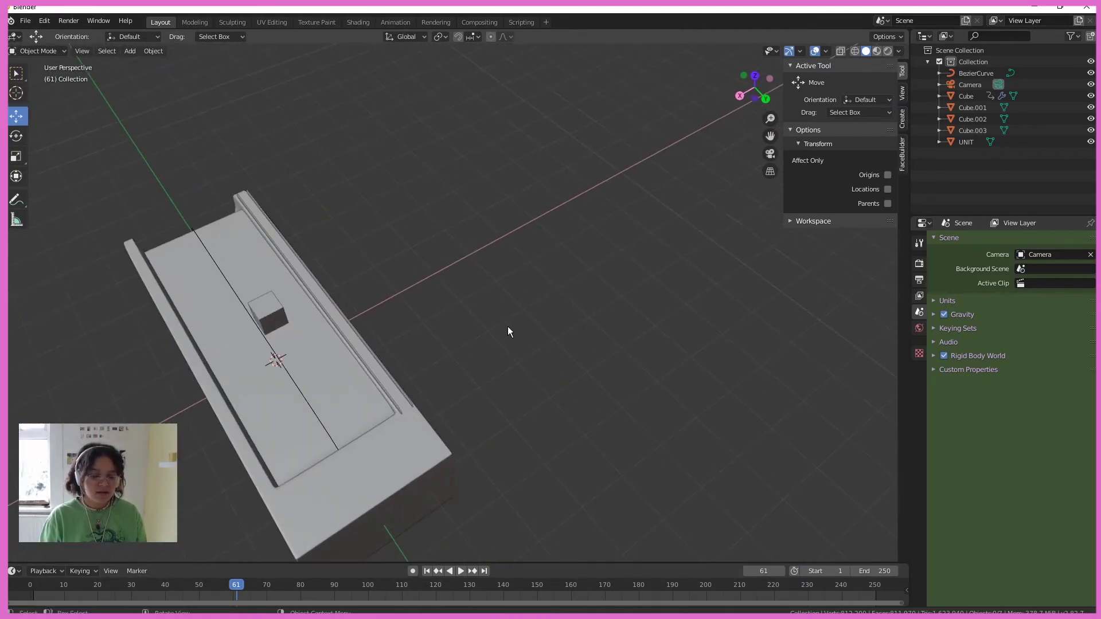
pyautogui.hotkey('shift', 'a')
pyautogui.moveTo(492, 329)
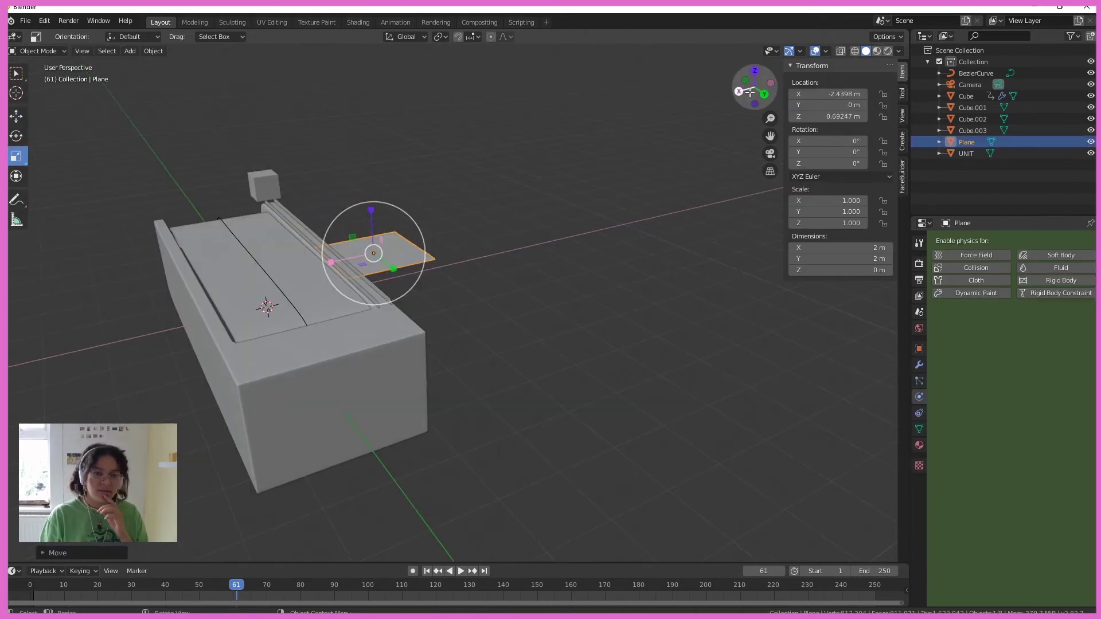
# - In top view, stretch the plane to about 3.18 by 6.98 m and move it to about X -2.70 m, Y -0.45 m
pyautogui.click(754, 76)
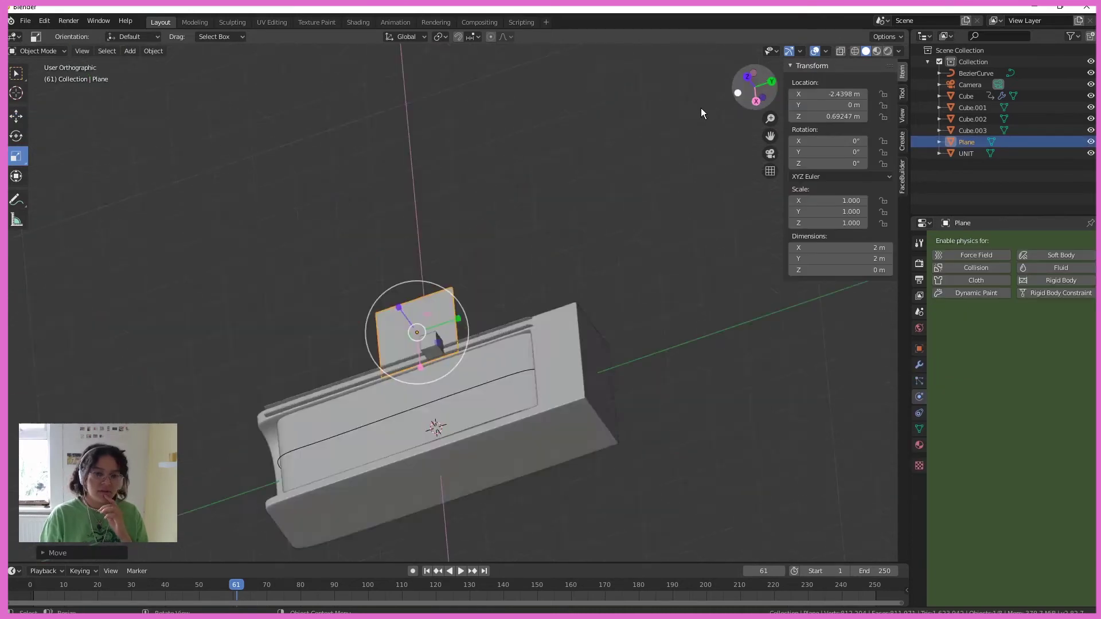
pyautogui.moveTo(528, 279); pyautogui.dragTo(533, 138)
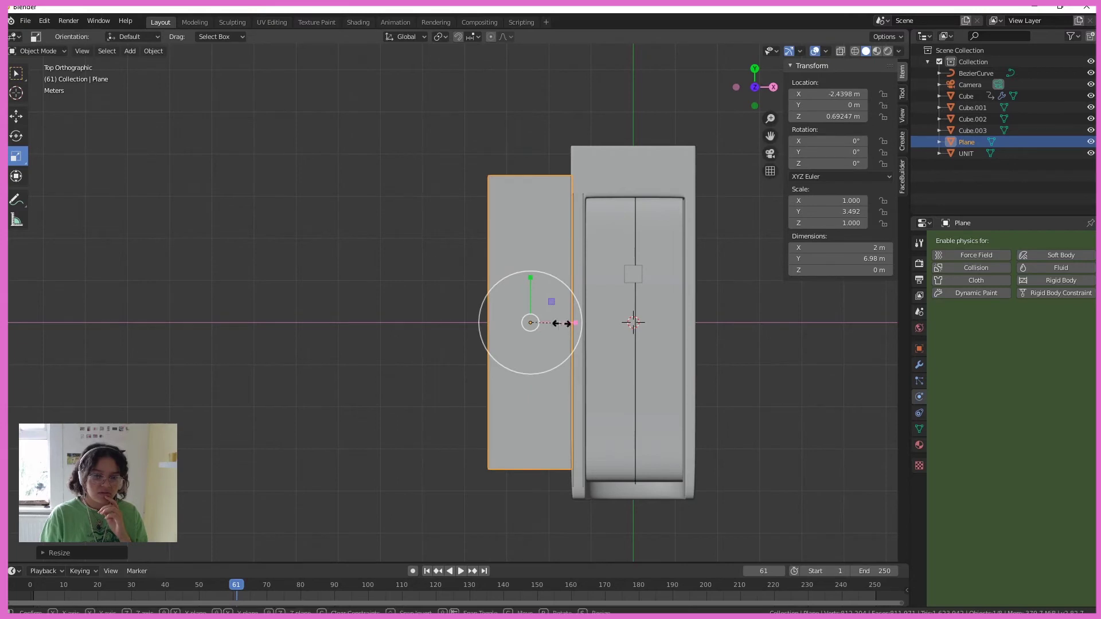
pyautogui.moveTo(563, 322); pyautogui.dragTo(581, 322)
pyautogui.moveTo(530, 287); pyautogui.dragTo(531, 299)
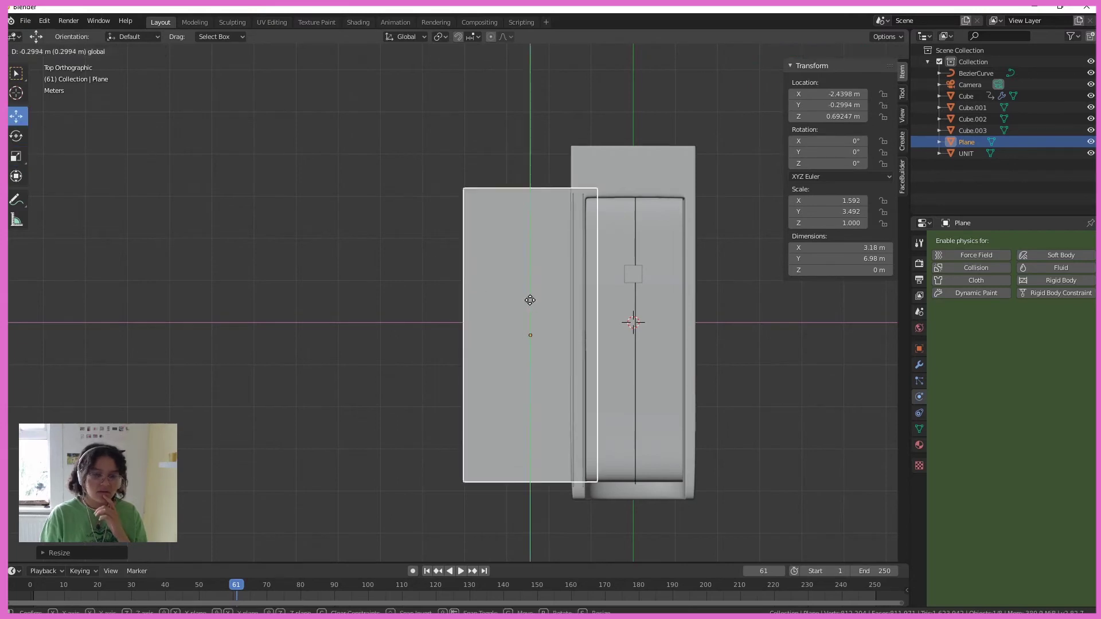
pyautogui.moveTo(566, 335); pyautogui.dragTo(555, 335)
pyautogui.moveTo(520, 303); pyautogui.dragTo(520, 309)
# - Add a cylinder mesh with 5 vertices
pyautogui.moveTo(521, 310); pyautogui.dragTo(473, 298, button='middle')
pyautogui.scroll(4, 488, 333)
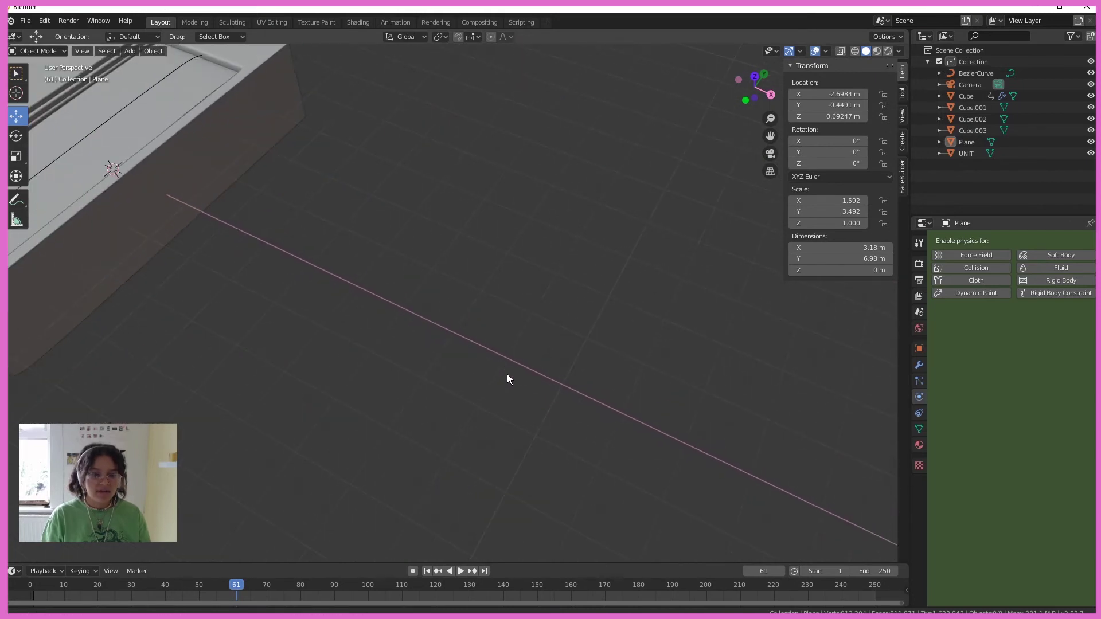
pyautogui.scroll(-2, 507, 374)
pyautogui.moveTo(507, 374); pyautogui.dragTo(511, 303, button='middle')
pyautogui.hotkey('shift', 'a')
pyautogui.moveTo(506, 302)
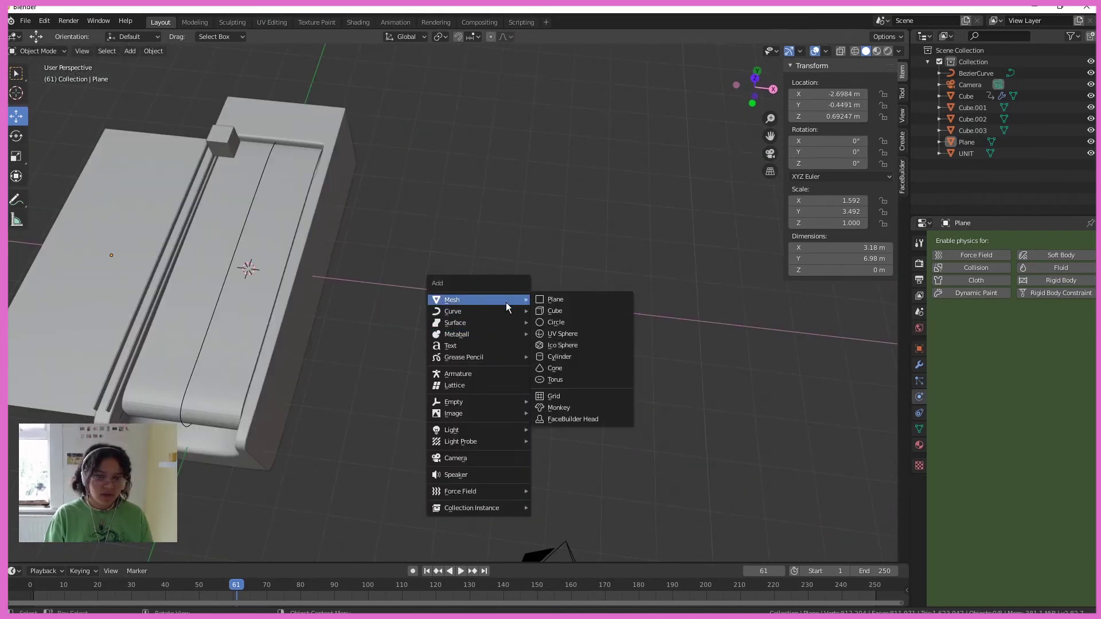
pyautogui.click(582, 356)
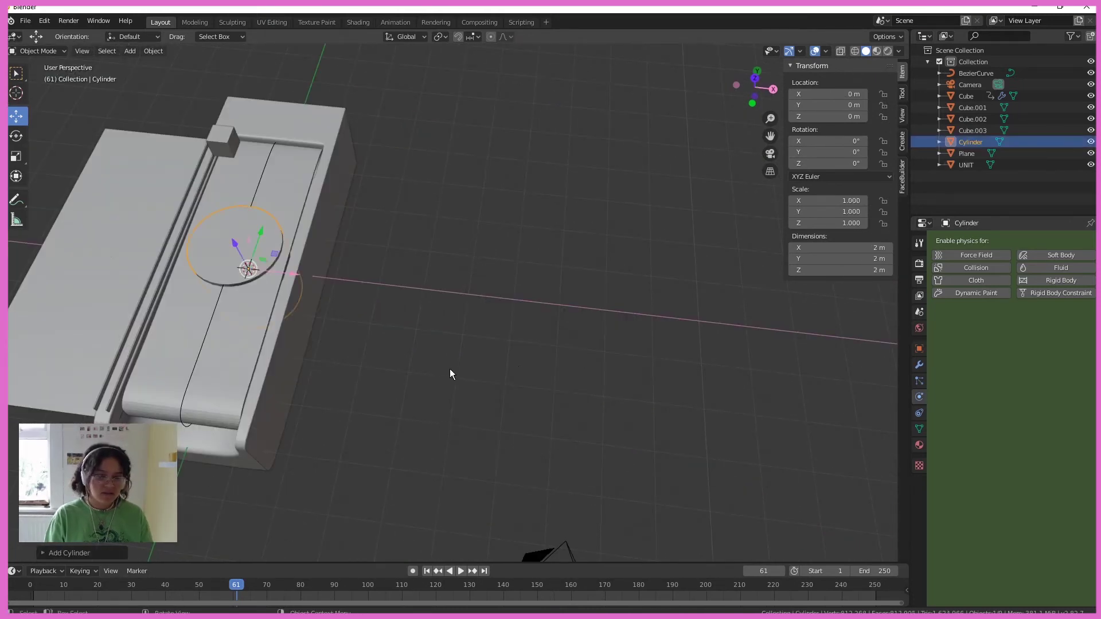
pyautogui.click(83, 552)
pyautogui.click(174, 415)
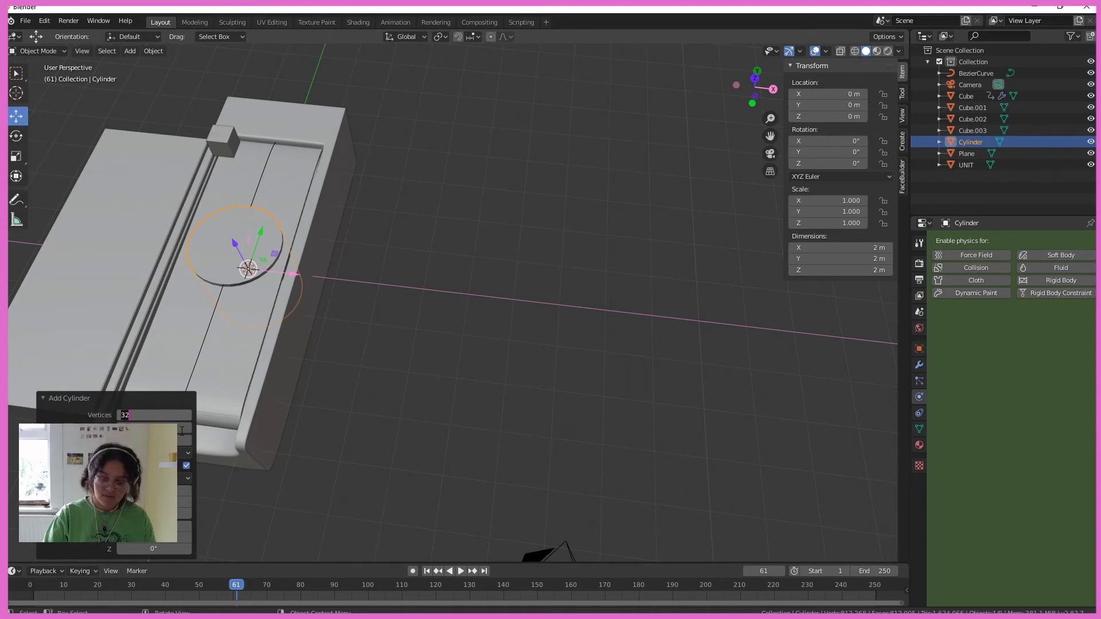
pyautogui.write('5')
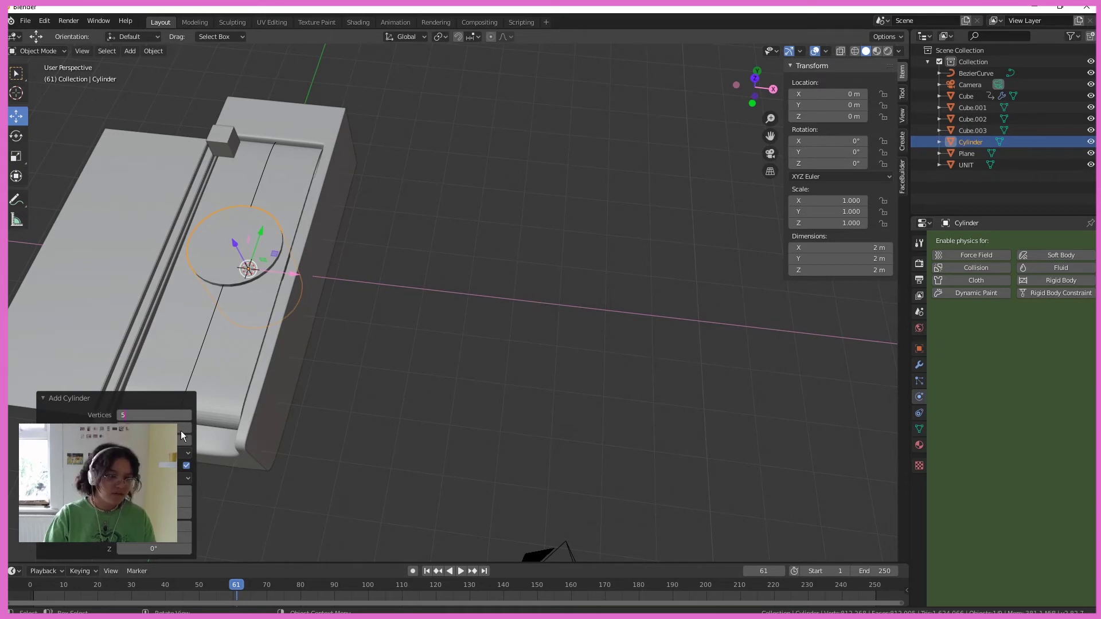
pyautogui.press('Return')
# - Shape the cylinder into a thin rod about 5.59 m long, rotated 90° on X and Z, at about X 7.58 m
pyautogui.moveTo(51, 240); pyautogui.dragTo(204, 290, button='middle')
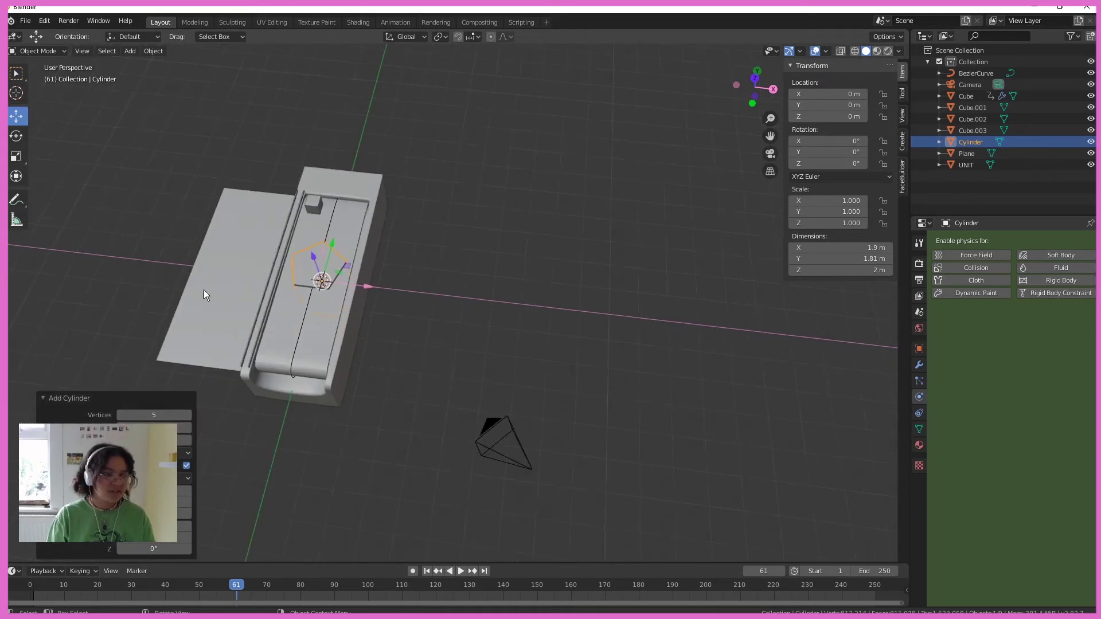
pyautogui.moveTo(363, 285); pyautogui.dragTo(575, 315)
pyautogui.moveTo(575, 315); pyautogui.dragTo(338, 276, button='middle')
pyautogui.scroll(4, 574, 343)
pyautogui.press('s')
pyautogui.rightClick(528, 418)
pyautogui.scroll(-3, 527, 418)
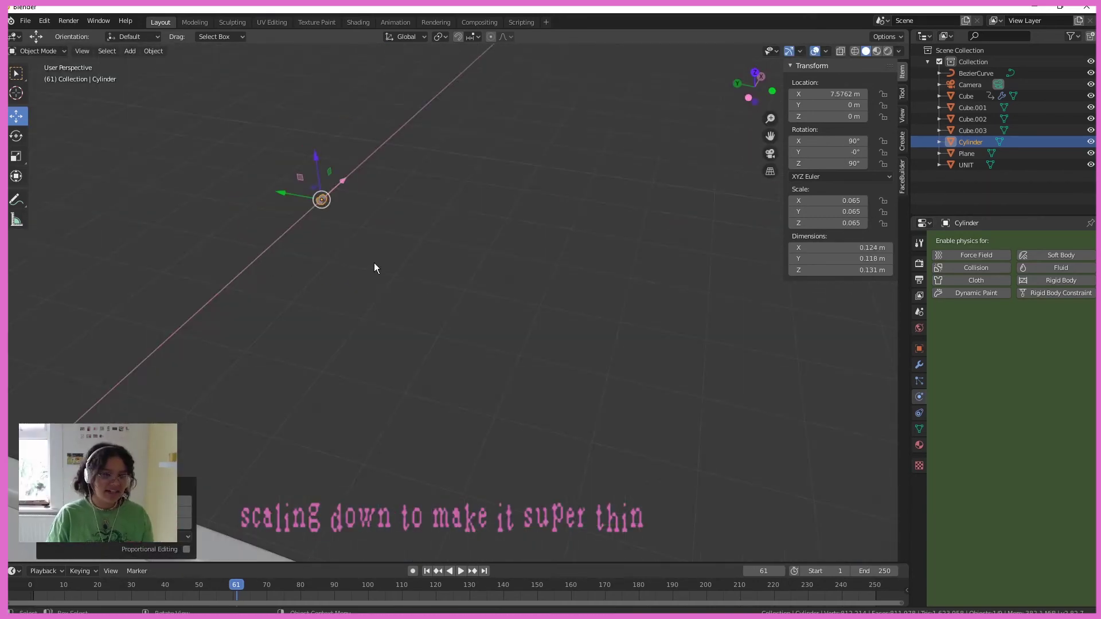
pyautogui.scroll(4, 380, 309)
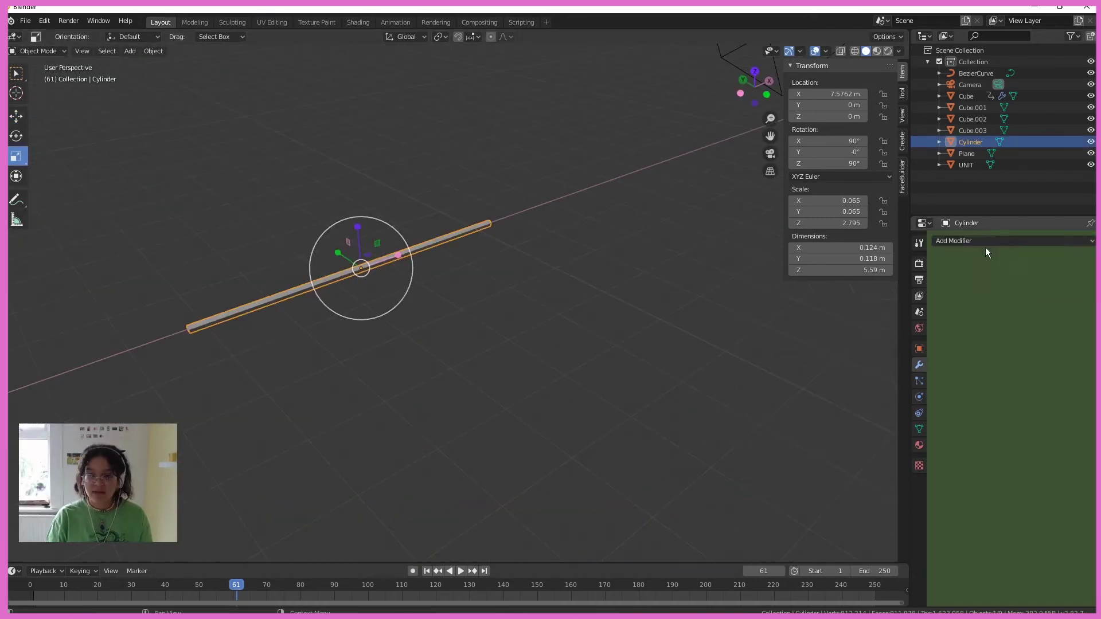
# - Add an Array modifier to the rod and raise its count to make a row of parallel rods
pyautogui.click(986, 244)
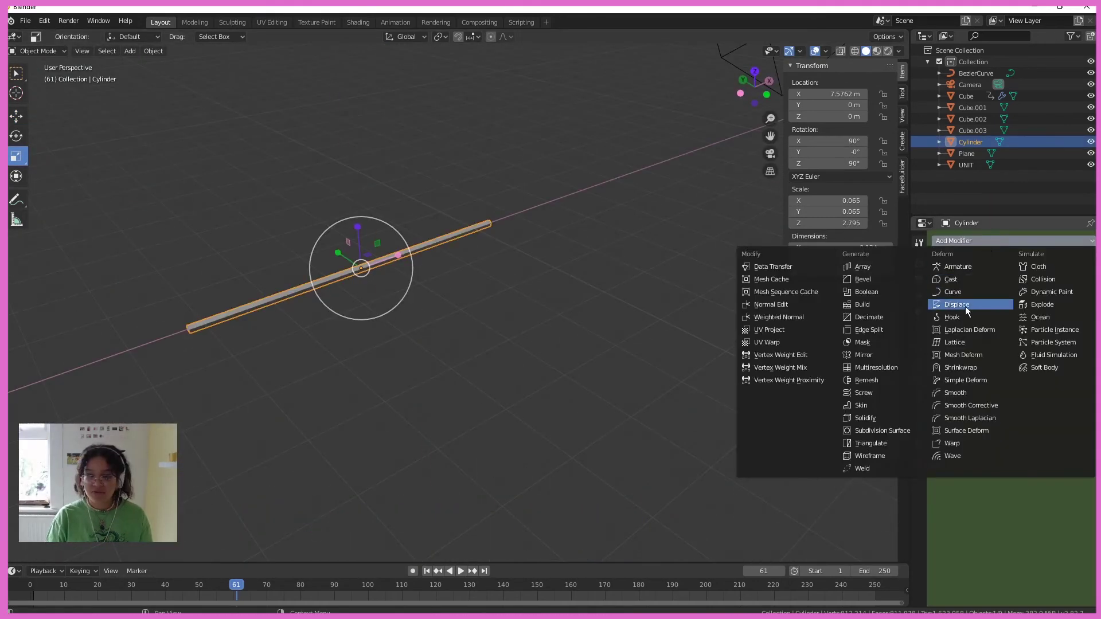
pyautogui.click(903, 267)
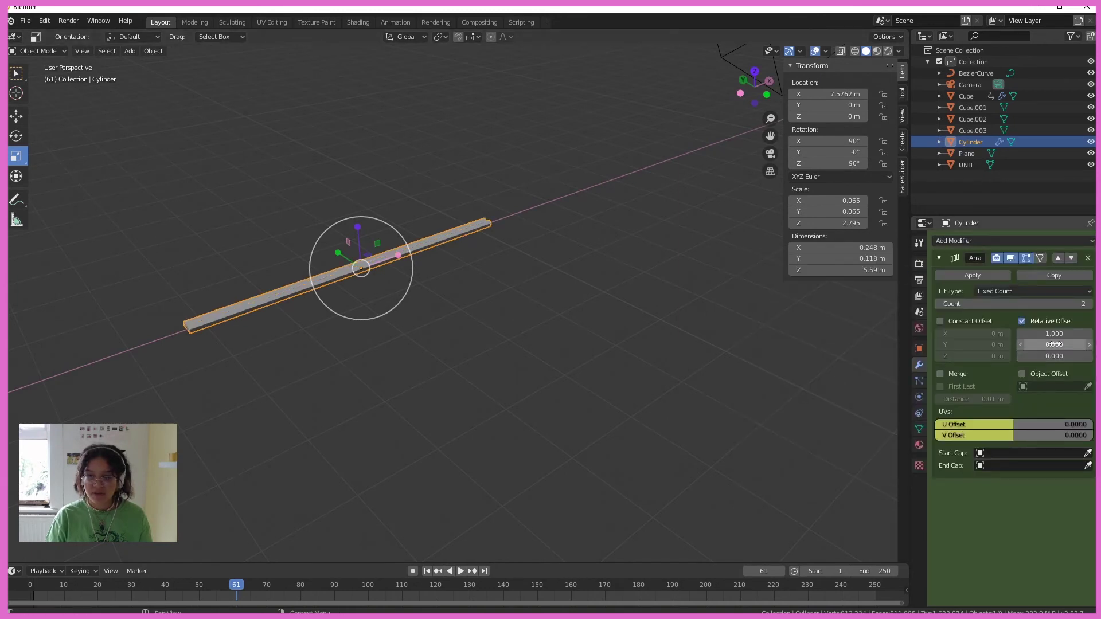
pyautogui.moveTo(1054, 333)
pyautogui.mouseDown()
pyautogui.moveTo(1087, 333)
pyautogui.moveTo(1045, 345)
pyautogui.mouseUp()
pyautogui.hotkey('ctrl', 'z')
pyautogui.moveTo(1049, 303); pyautogui.dragTo(1089, 304)
pyautogui.moveTo(390, 393); pyautogui.dragTo(475, 380, button='middle')
pyautogui.press('s')
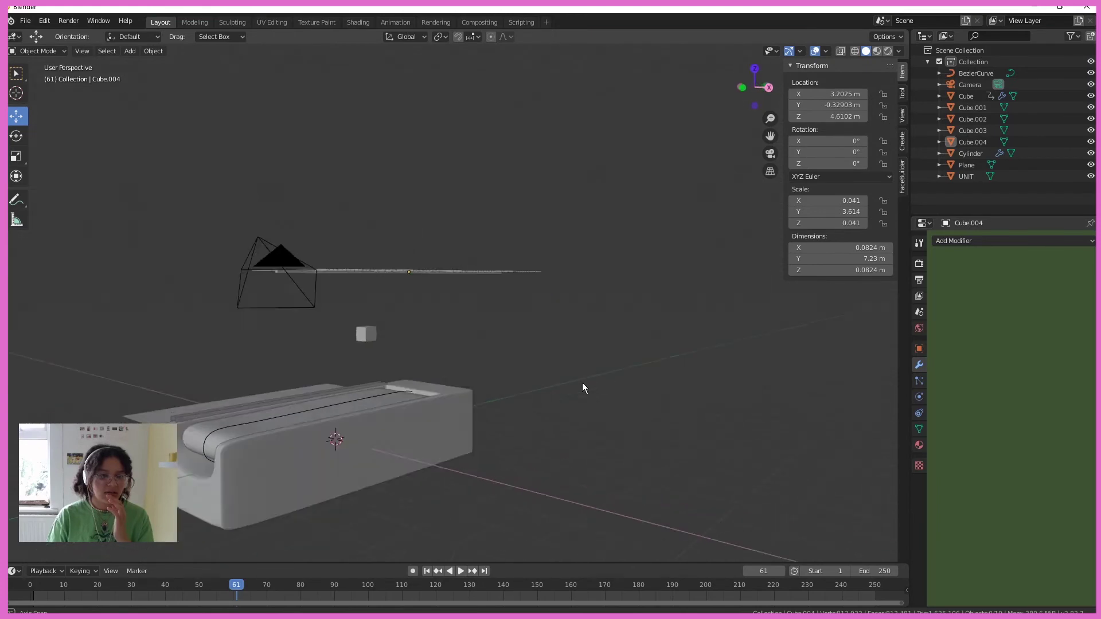
# - Add a new plane and move it along X to about 6.38 m, clear of the conveyor unit
pyautogui.moveTo(583, 383); pyautogui.dragTo(652, 405, button='middle')
pyautogui.scroll(-2, 651, 405)
pyautogui.keyDown('shift'); pyautogui.moveTo(617, 454); pyautogui.dragTo(488, 442, button='middle'); pyautogui.keyUp('shift')
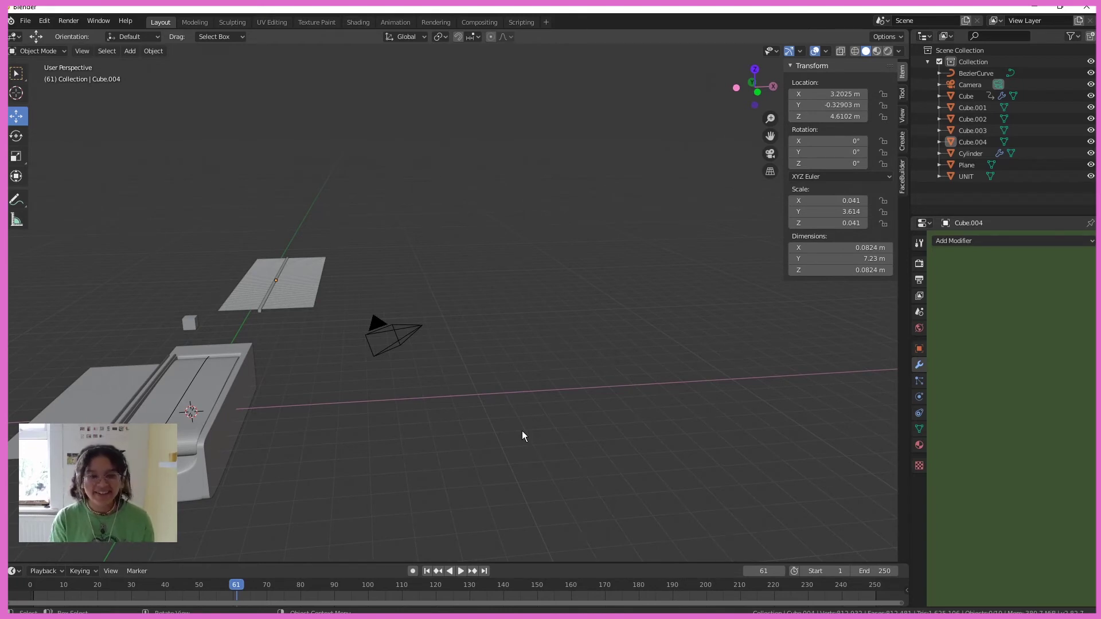
pyautogui.moveTo(522, 436); pyautogui.dragTo(586, 409, button='middle')
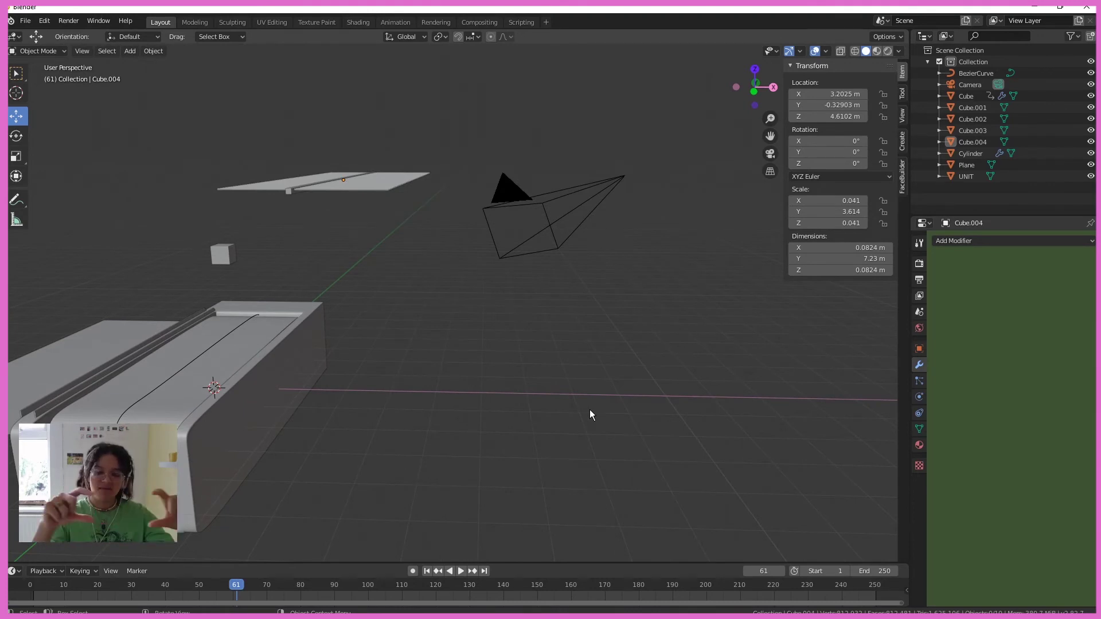
pyautogui.moveTo(504, 368); pyautogui.dragTo(502, 400, button='middle')
pyautogui.hotkey('shift', 'a')
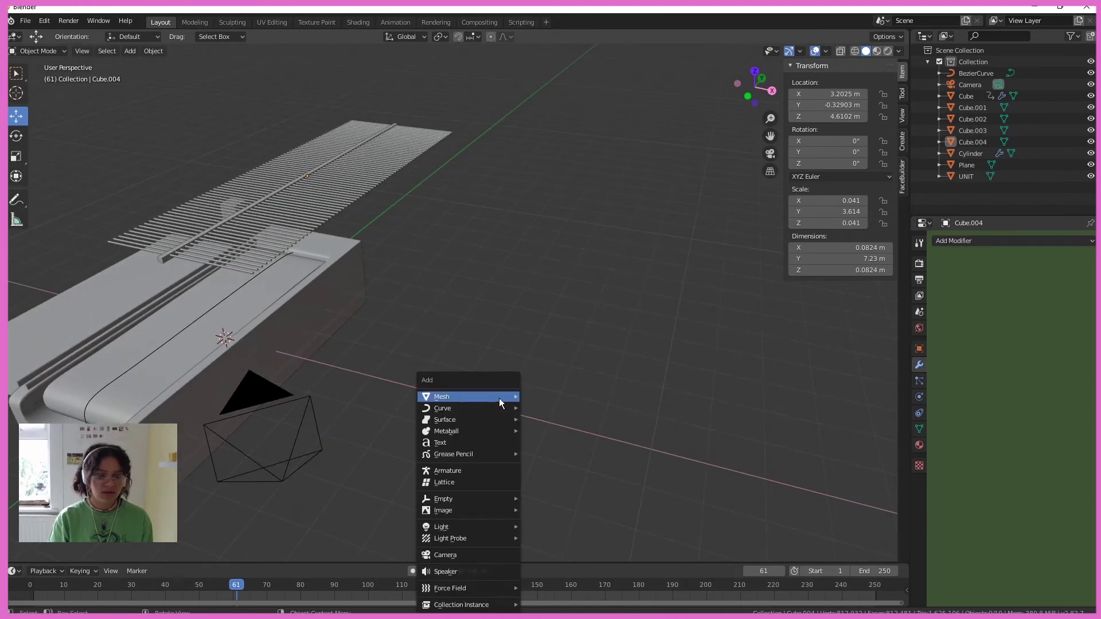
pyautogui.moveTo(494, 396)
pyautogui.click(574, 395)
pyautogui.moveTo(573, 396); pyautogui.dragTo(467, 267, button='middle')
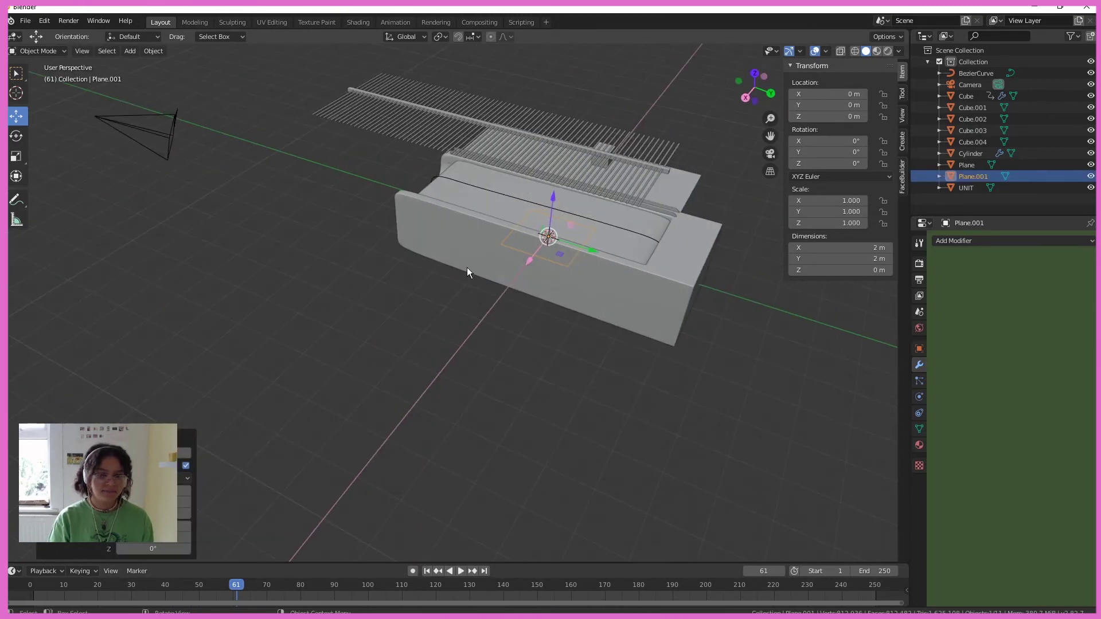
pyautogui.press('g')
pyautogui.press('x')
pyautogui.click(512, 501)
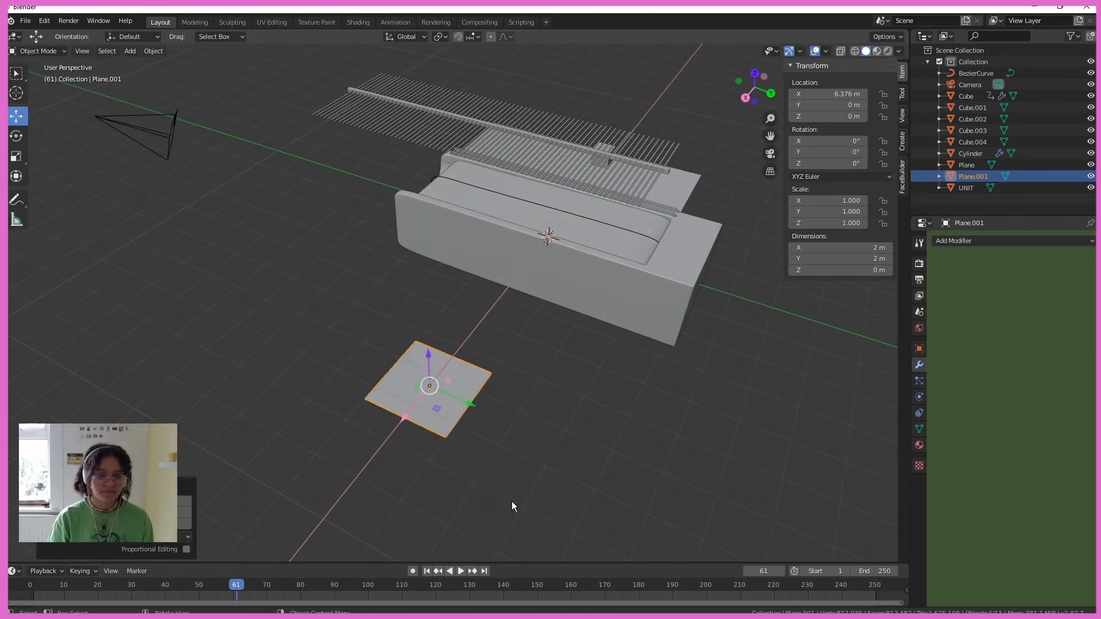
# - Scale the new plane into a narrow strip about 0.19 by 7.1 m and move it to about X 5.42 m, Y -0.29 m
pyautogui.click(755, 74)
pyautogui.scroll(2, 345, 290)
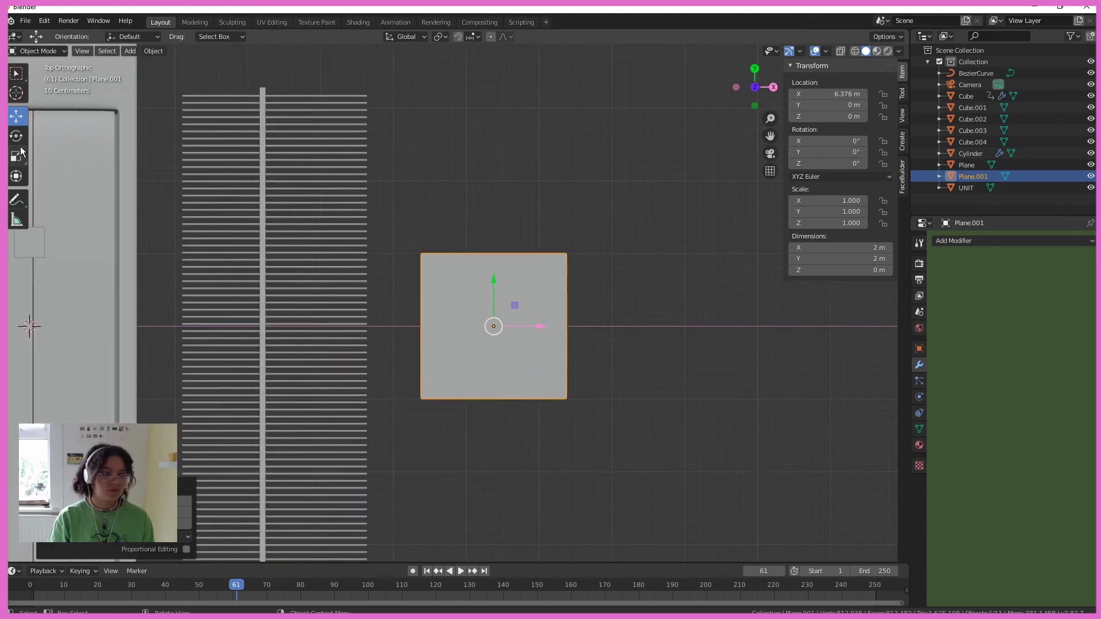
pyautogui.scroll(-4, 511, 283)
pyautogui.scroll(2, 357, 273)
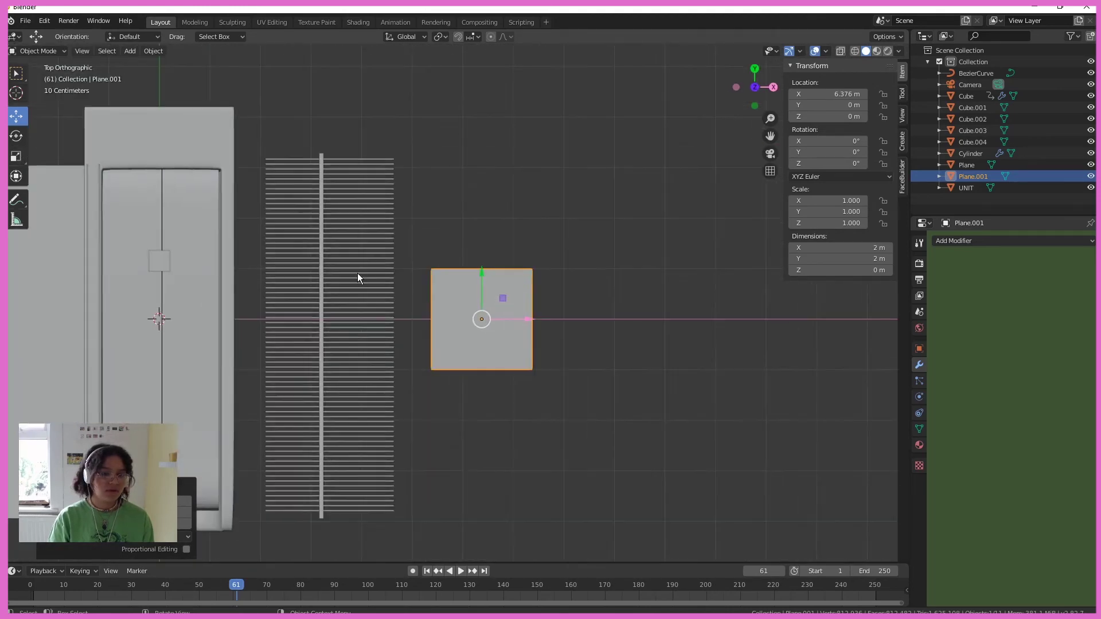
pyautogui.click(15, 155)
pyautogui.moveTo(480, 278); pyautogui.dragTo(480, 168)
pyautogui.moveTo(522, 320); pyautogui.dragTo(490, 320)
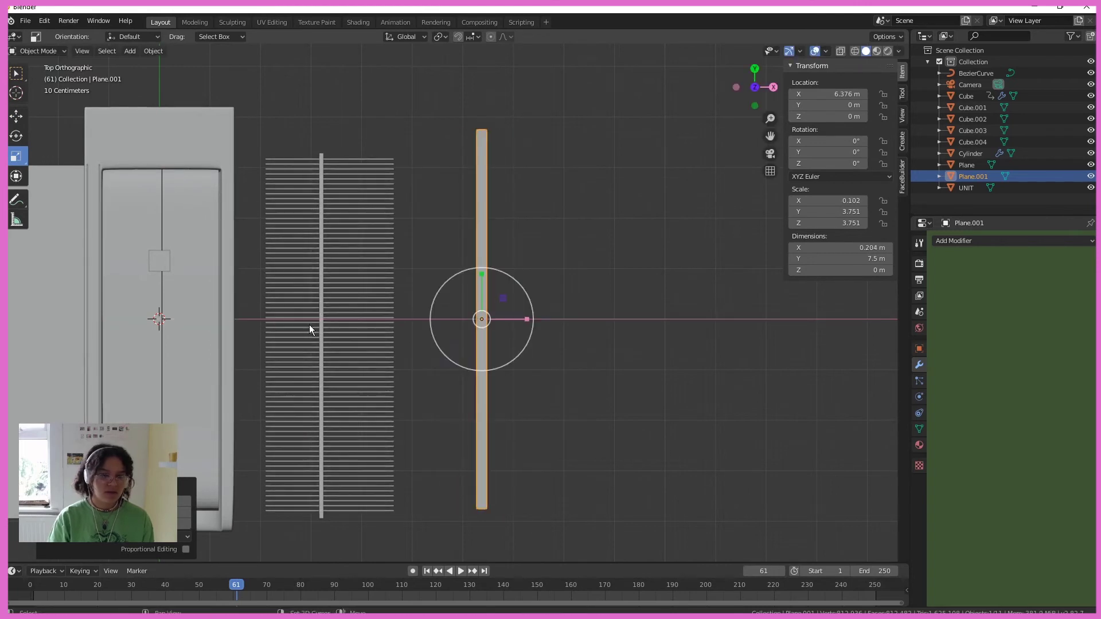
pyautogui.moveTo(625, 456); pyautogui.dragTo(531, 345, button='middle')
# - Duplicate the narrow strip and raise the pasted copy vertically above the original
pyautogui.click(408, 363)
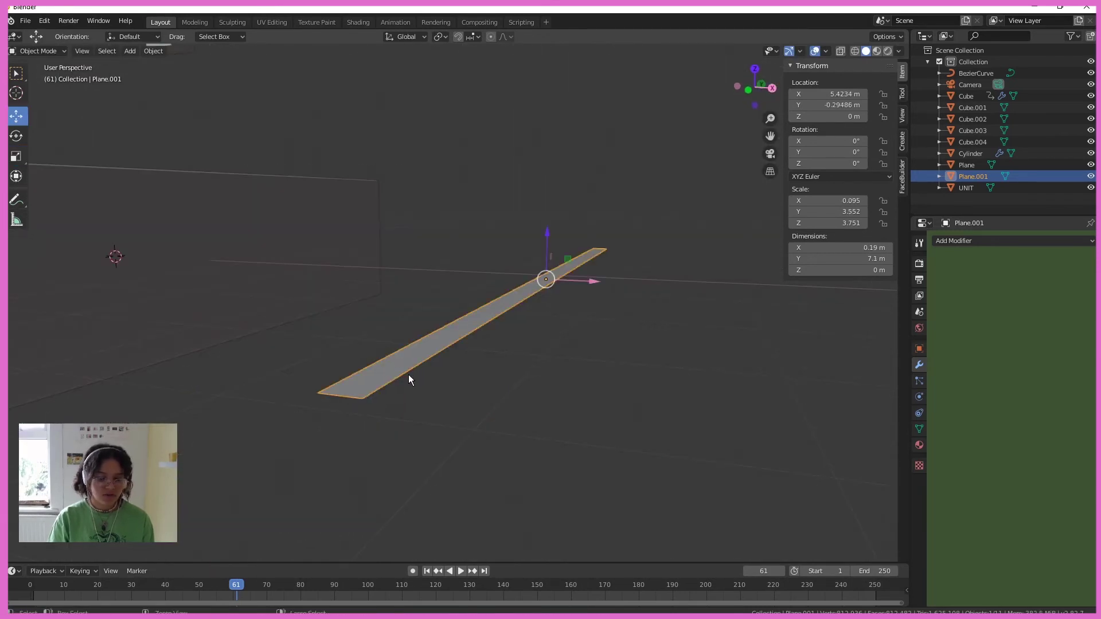
pyautogui.hotkey('ctrl', 'c')
pyautogui.hotkey('ctrl', 'v')
pyautogui.moveTo(549, 233); pyautogui.dragTo(549, 200)
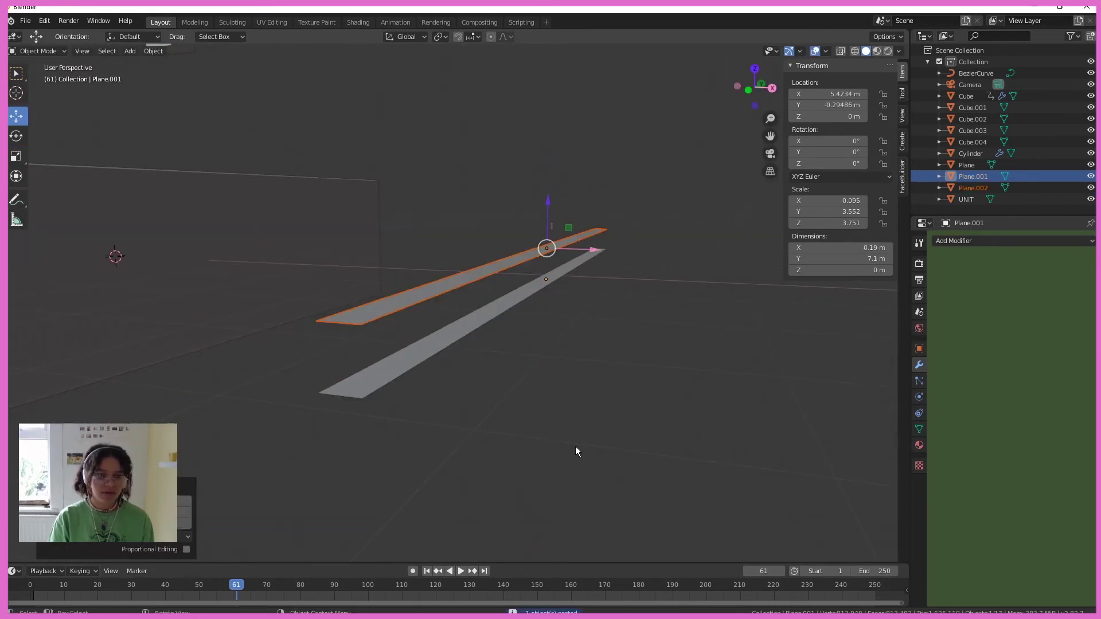
# - Edit only the upper strip and extrude its face upward into a thin slab
pyautogui.moveTo(576, 447); pyautogui.dragTo(600, 460, button='middle')
pyautogui.press('Tab')
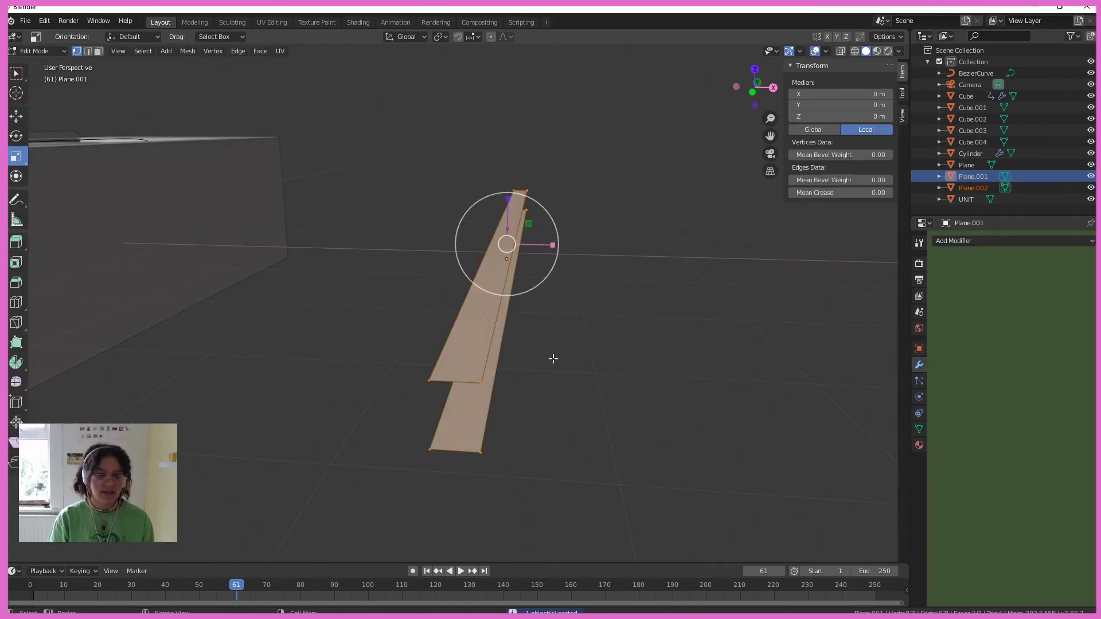
pyautogui.click(555, 359)
pyautogui.press('Tab')
pyautogui.click(469, 332)
pyautogui.press('Tab')
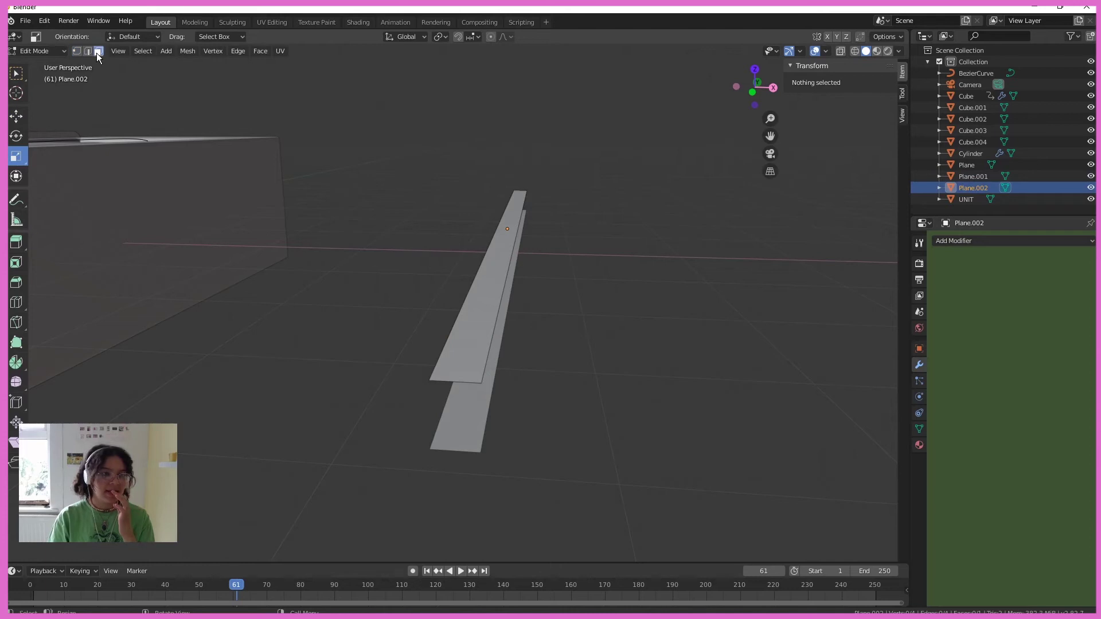
pyautogui.press('a')
pyautogui.press('KP_Decimal')
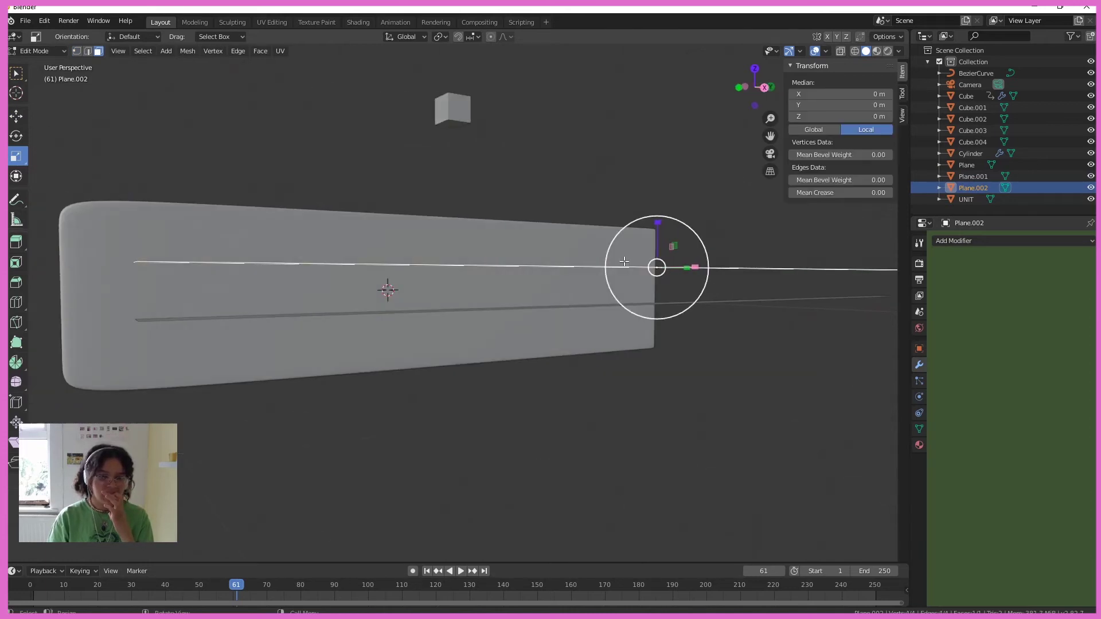
pyautogui.click(758, 88)
pyautogui.press('e')
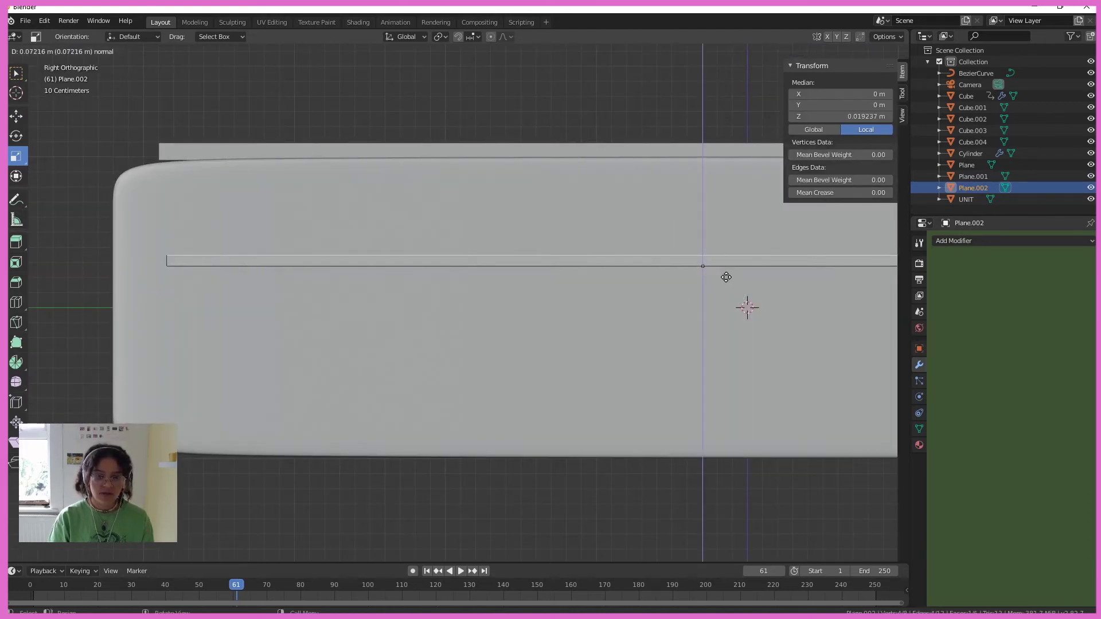
pyautogui.click(726, 320)
pyautogui.click(505, 383)
# - Cut edge loops into the slab just inside its two long sides and close to its near end
pyautogui.moveTo(504, 383); pyautogui.dragTo(593, 381, button='middle')
pyautogui.scroll(1, 601, 394)
pyautogui.moveTo(589, 333); pyautogui.dragTo(593, 342, button='middle')
pyautogui.scroll(1, 593, 343)
pyautogui.hotkey('ctrl', 'r')
pyautogui.click(549, 349)
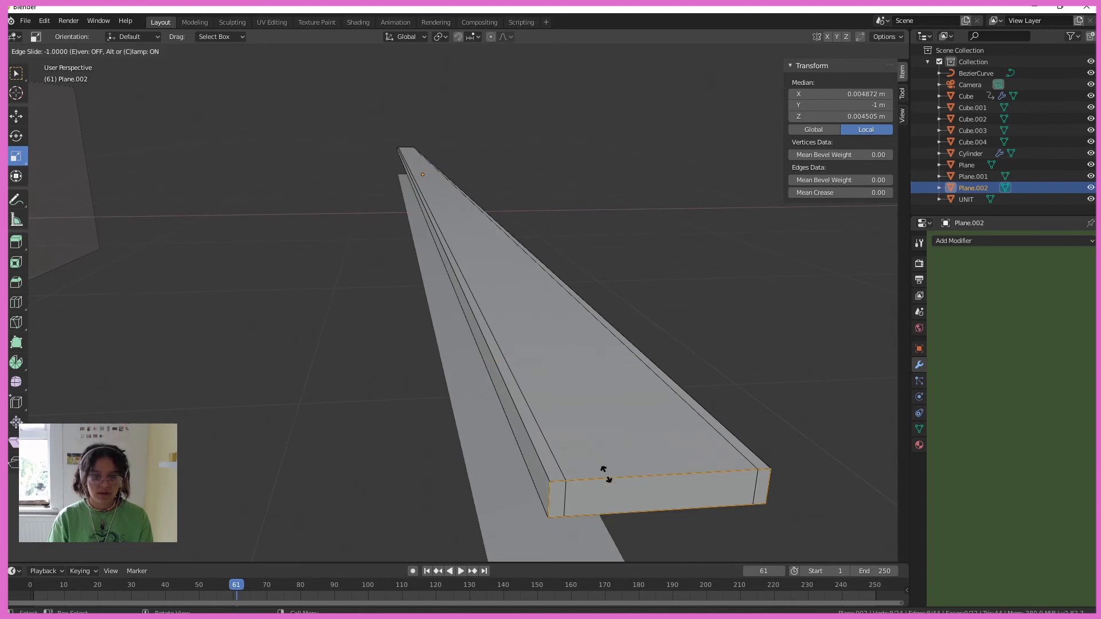
pyautogui.click(588, 422)
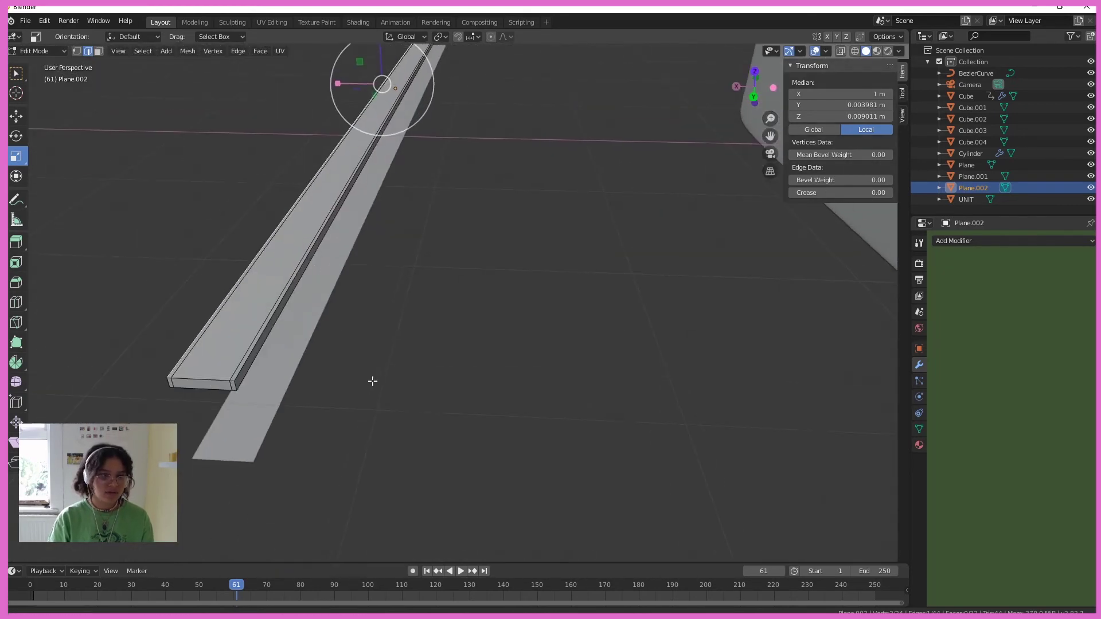
# - Slide another crosswise edge loop close to the slab's opposite short end
pyautogui.press('g')
pyautogui.press('g')
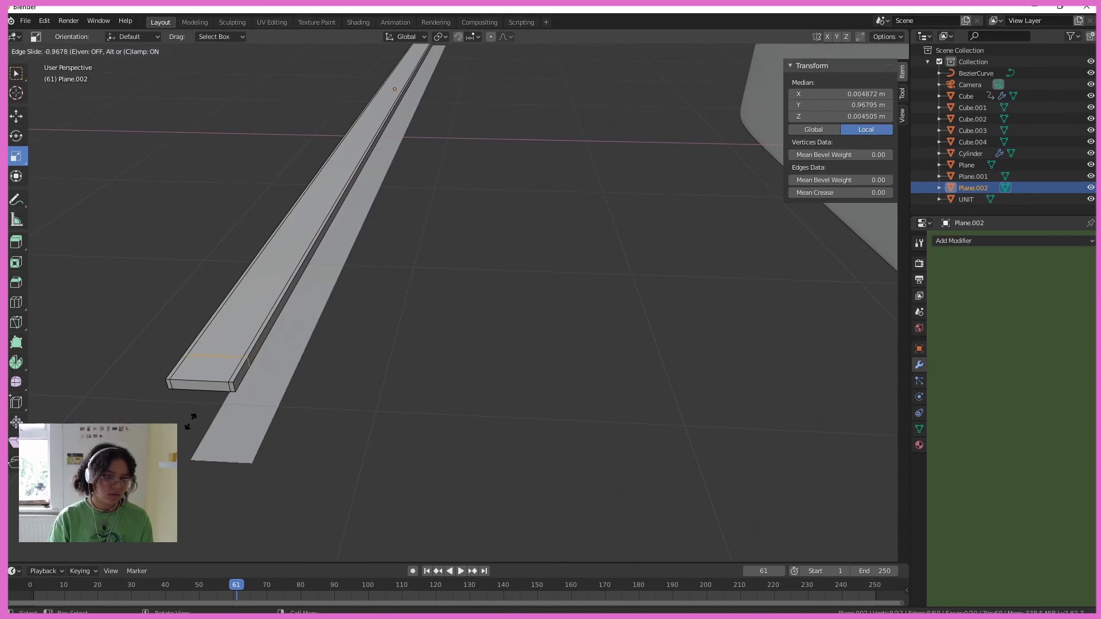
pyautogui.click(187, 425)
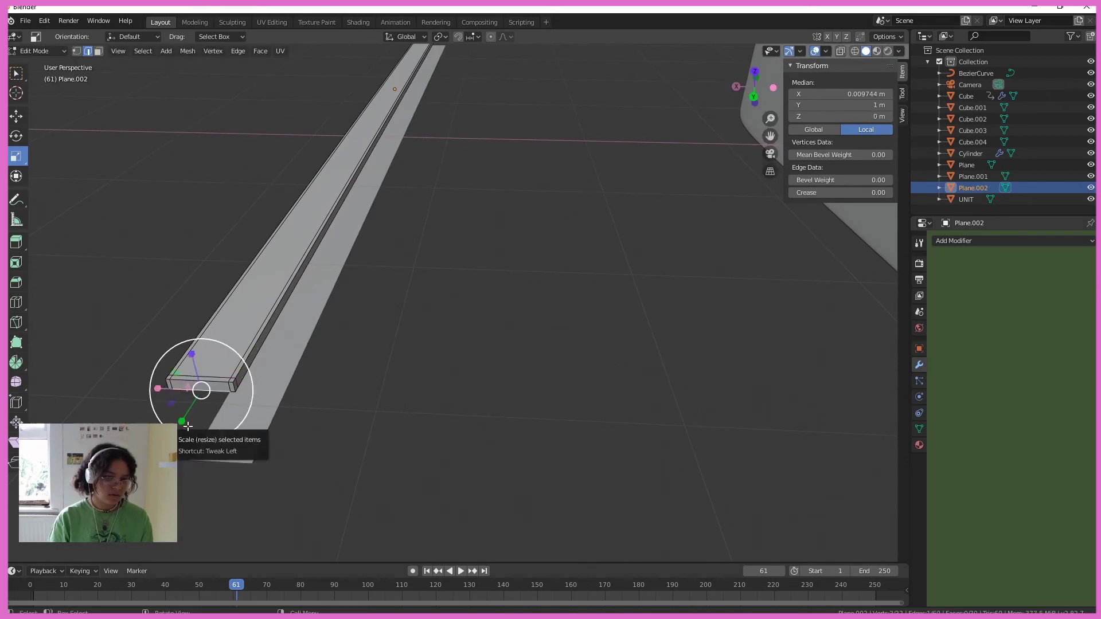
pyautogui.click(300, 404)
# - Lower the slab's inner top face and its two narrow end faces by about 0.03 m to form a channel between the side rims
pyautogui.moveTo(300, 404); pyautogui.dragTo(330, 394, button='middle')
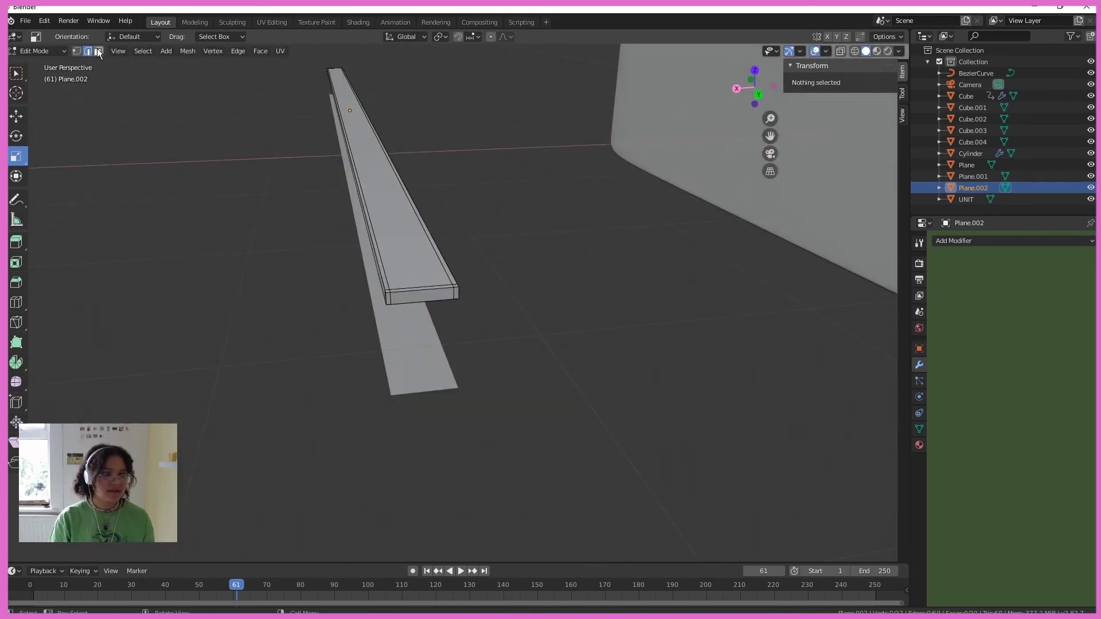
pyautogui.click(99, 52)
pyautogui.click(426, 278)
pyautogui.keyDown('shift'); pyautogui.click(431, 288); pyautogui.keyUp('shift')
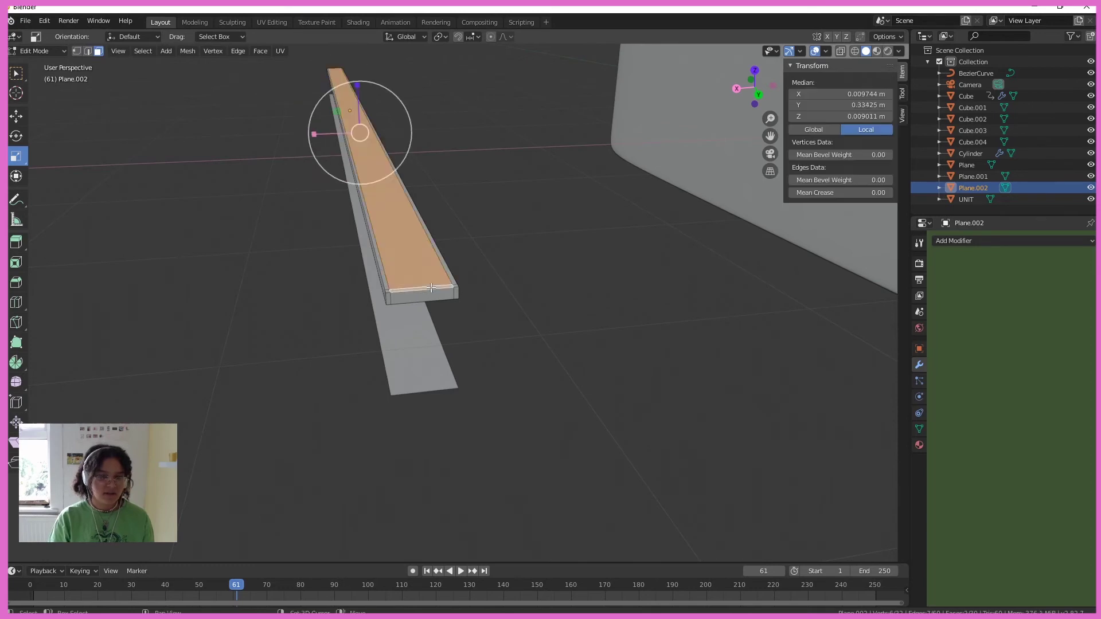
pyautogui.moveTo(278, 236); pyautogui.dragTo(497, 296, button='middle')
pyautogui.keyDown('shift'); pyautogui.click(455, 358); pyautogui.keyUp('shift')
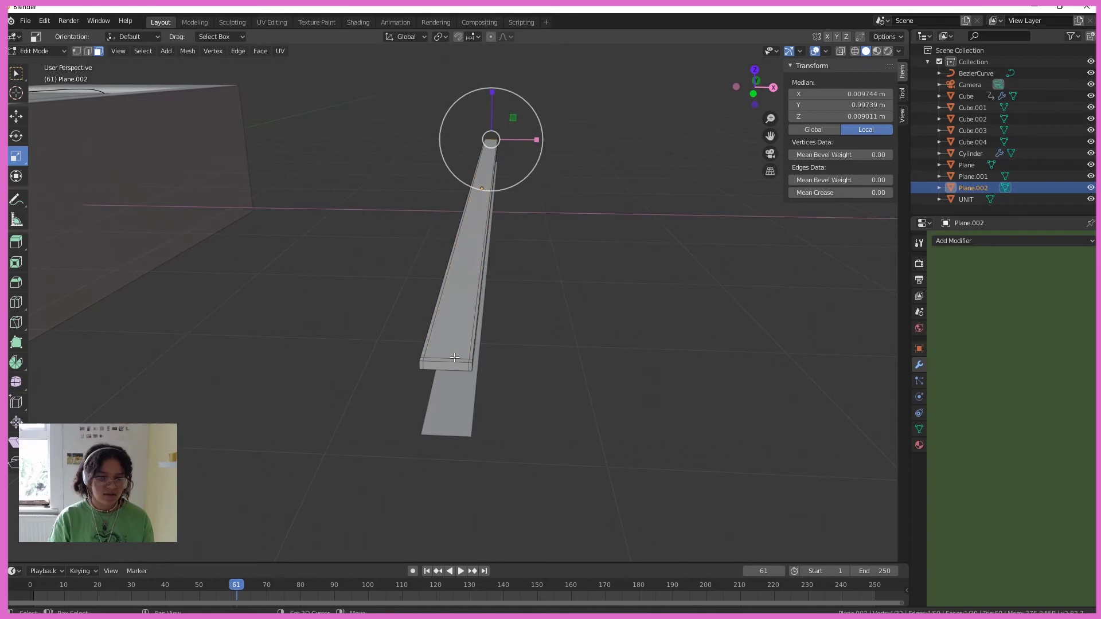
pyautogui.keyDown('shift'); pyautogui.click(454, 358); pyautogui.keyUp('shift')
pyautogui.keyDown('shift'); pyautogui.click(451, 360); pyautogui.keyUp('shift')
pyautogui.moveTo(563, 336); pyautogui.dragTo(544, 324, button='middle')
pyautogui.click(15, 120)
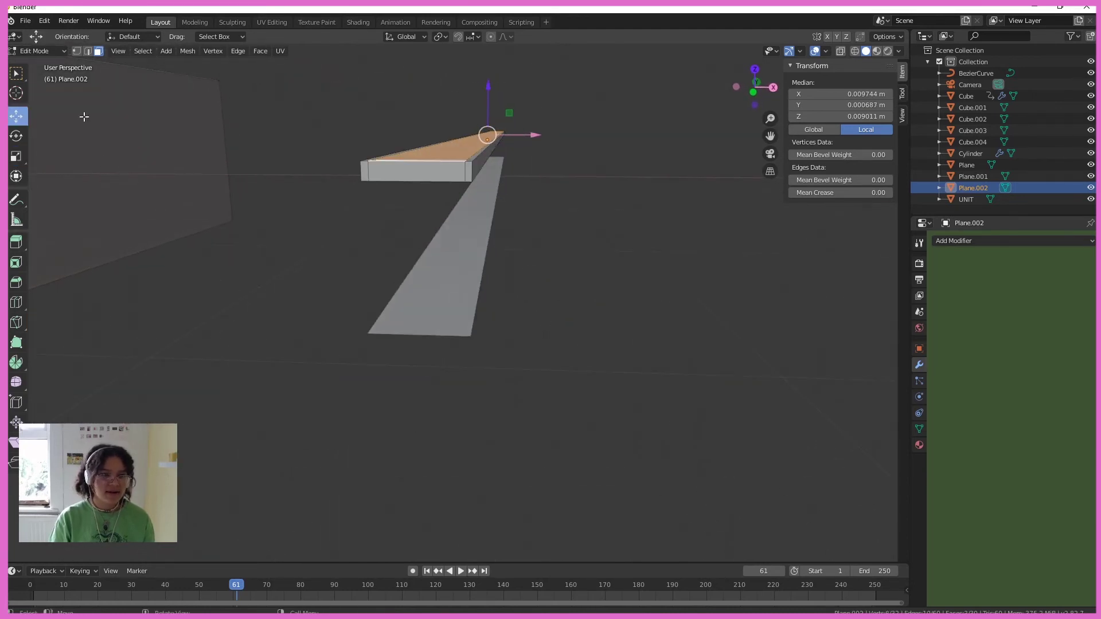
pyautogui.moveTo(487, 90); pyautogui.dragTo(489, 95)
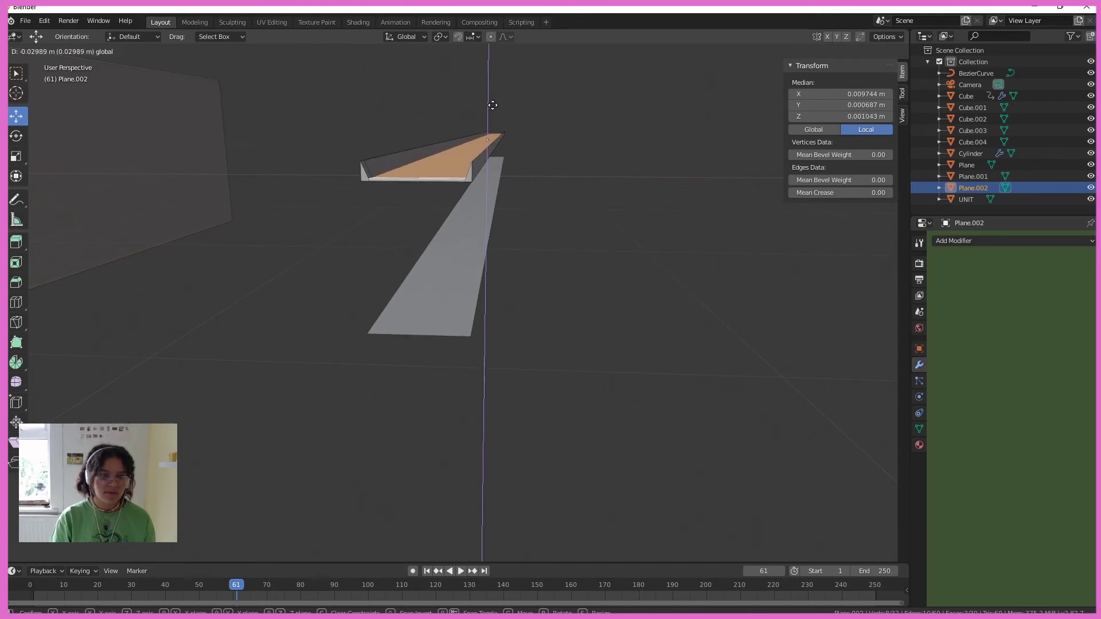
pyautogui.moveTo(494, 105); pyautogui.dragTo(494, 106)
pyautogui.press('Tab')
pyautogui.moveTo(512, 86); pyautogui.dragTo(639, 364, button='middle')
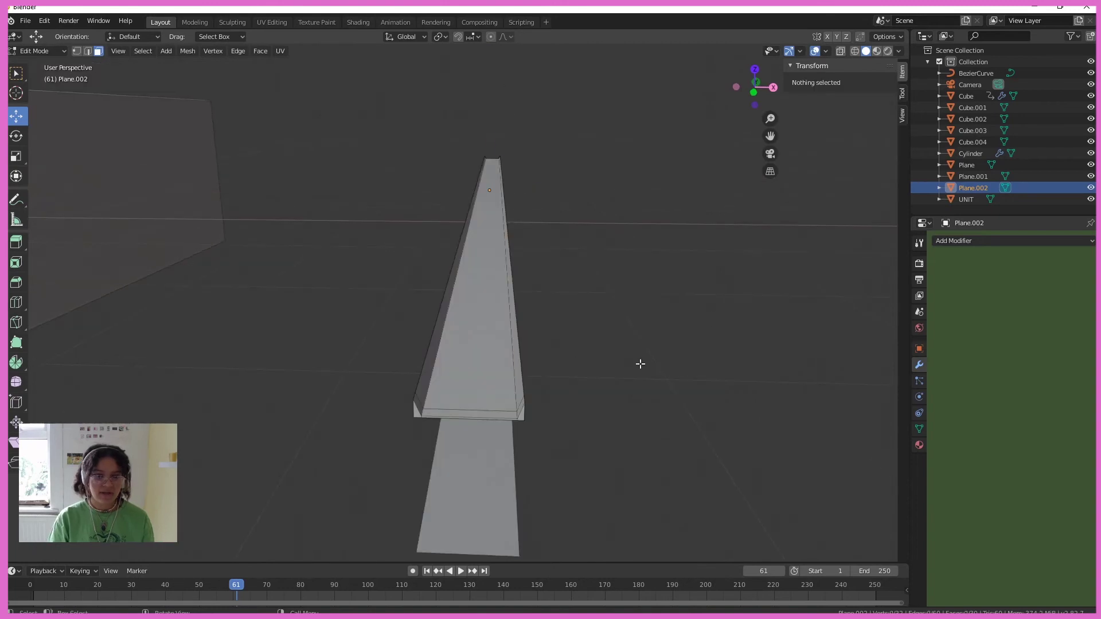
# - Add a Subdivision Surface modifier to the channel object with 5 viewport subdivisions and return to editing its mesh
pyautogui.click(963, 242)
pyautogui.click(858, 430)
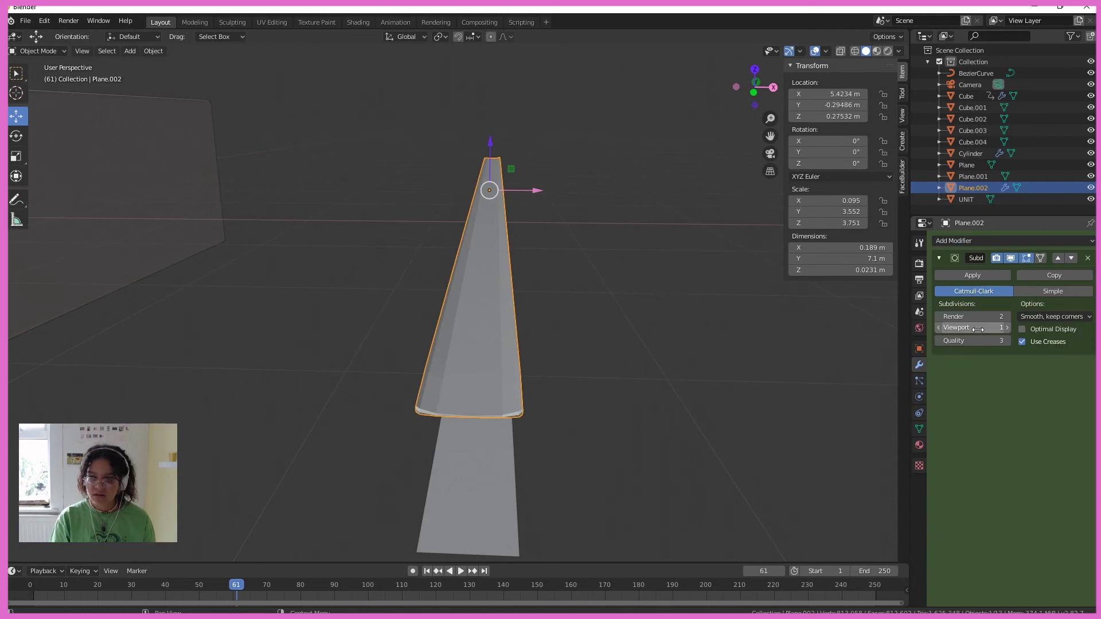
pyautogui.click(1006, 327)
pyautogui.click(1006, 327)
pyautogui.press('Tab')
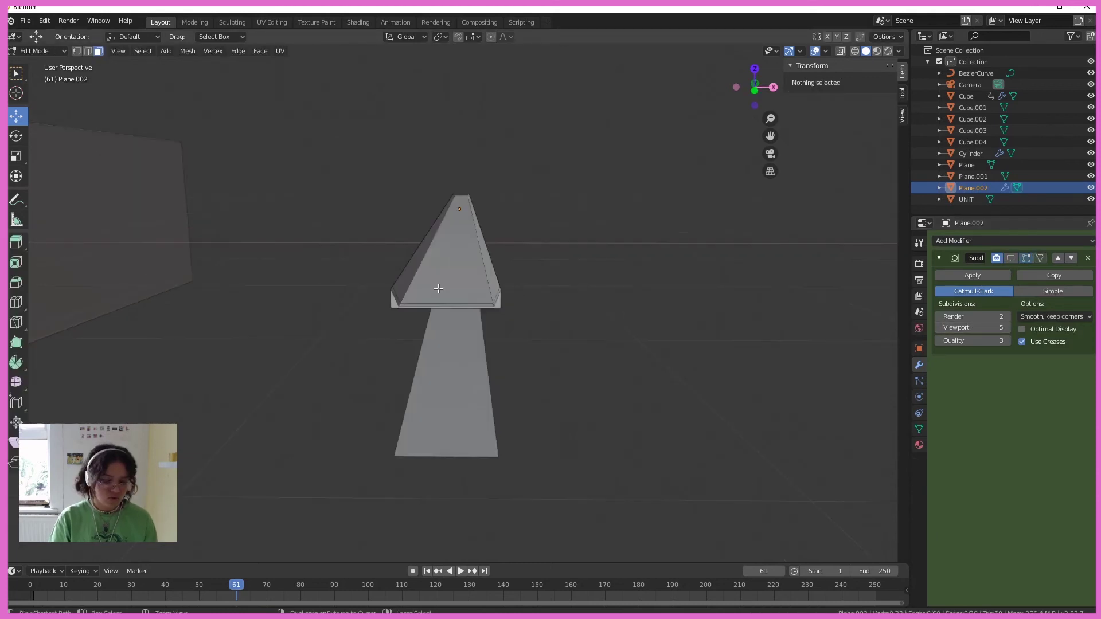
# - Cut a lengthwise edge loop into the channel floor close beside one of its long side rims
pyautogui.click(432, 289)
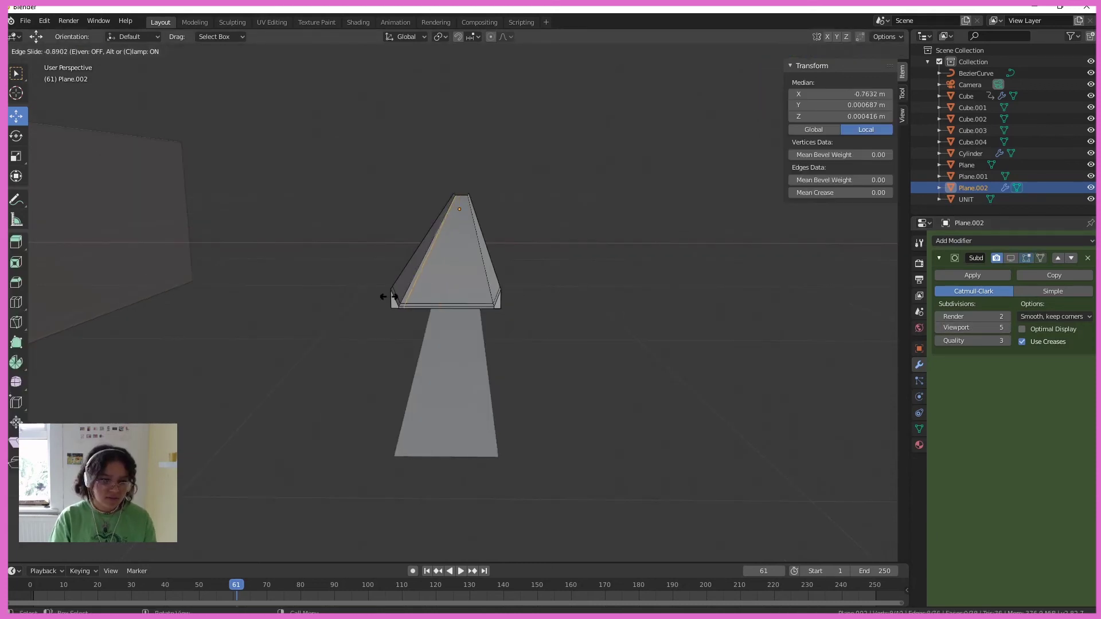
pyautogui.click(387, 297)
pyautogui.click(389, 298)
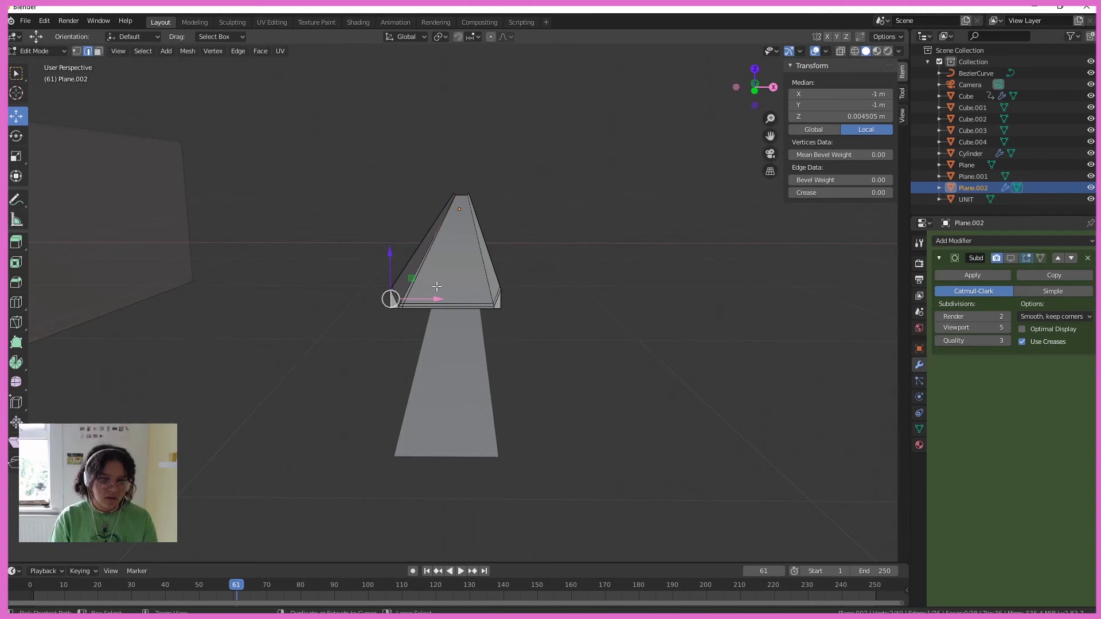
pyautogui.hotkey('ctrl', 'r')
pyautogui.click(462, 280)
pyautogui.click(467, 283)
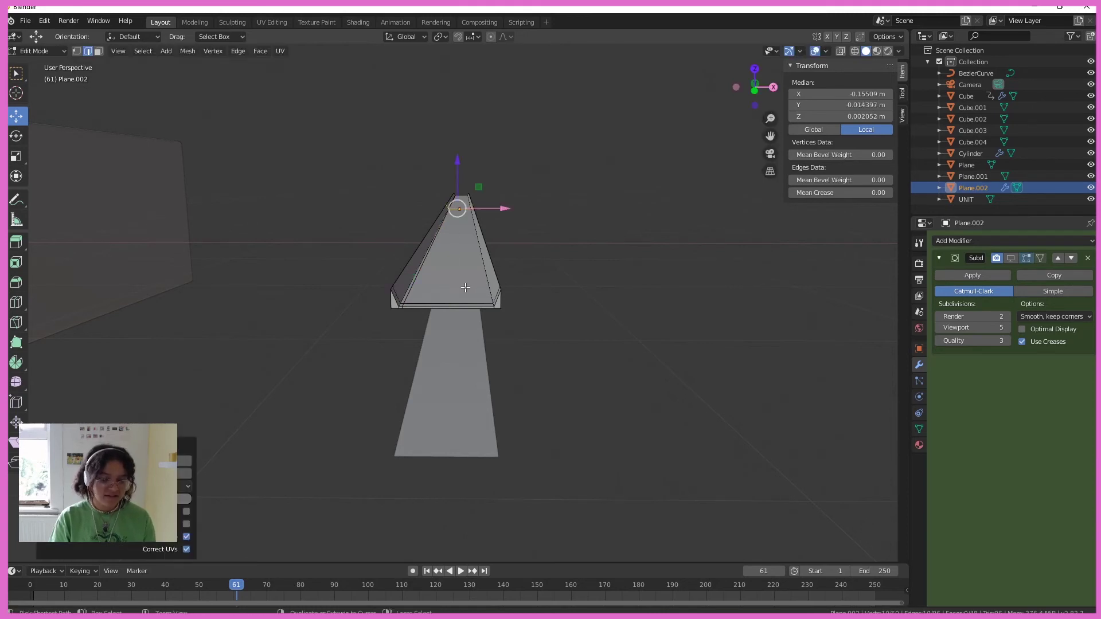
pyautogui.hotkey('ctrl', 'z')
# - Cut a matching lengthwise edge loop into the channel floor close beside the opposite side rim
pyautogui.click(450, 290)
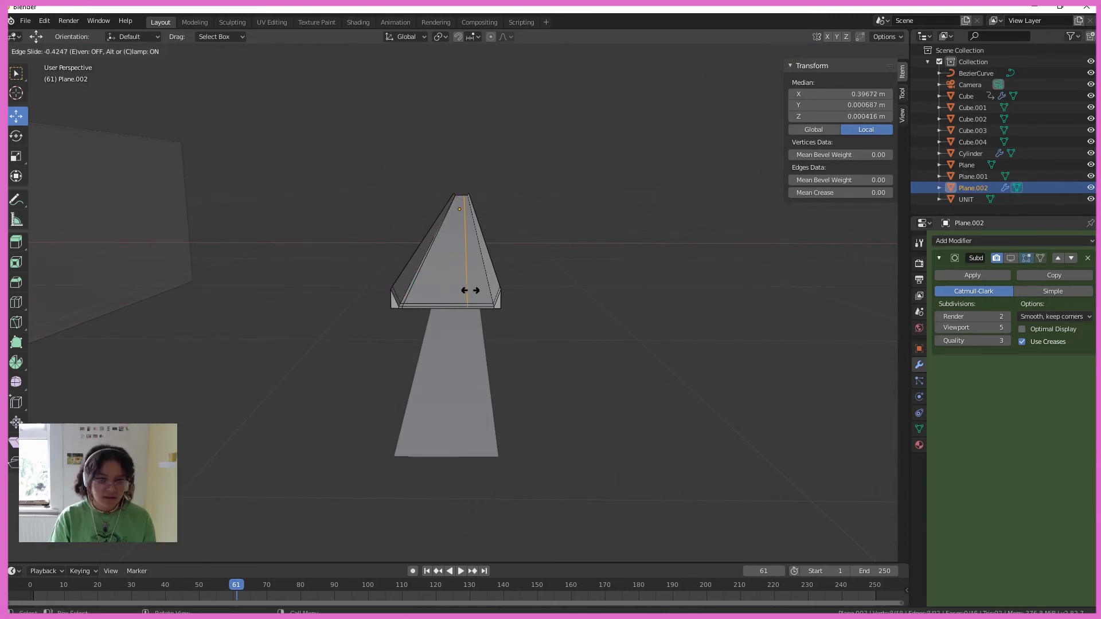
pyautogui.click(494, 319)
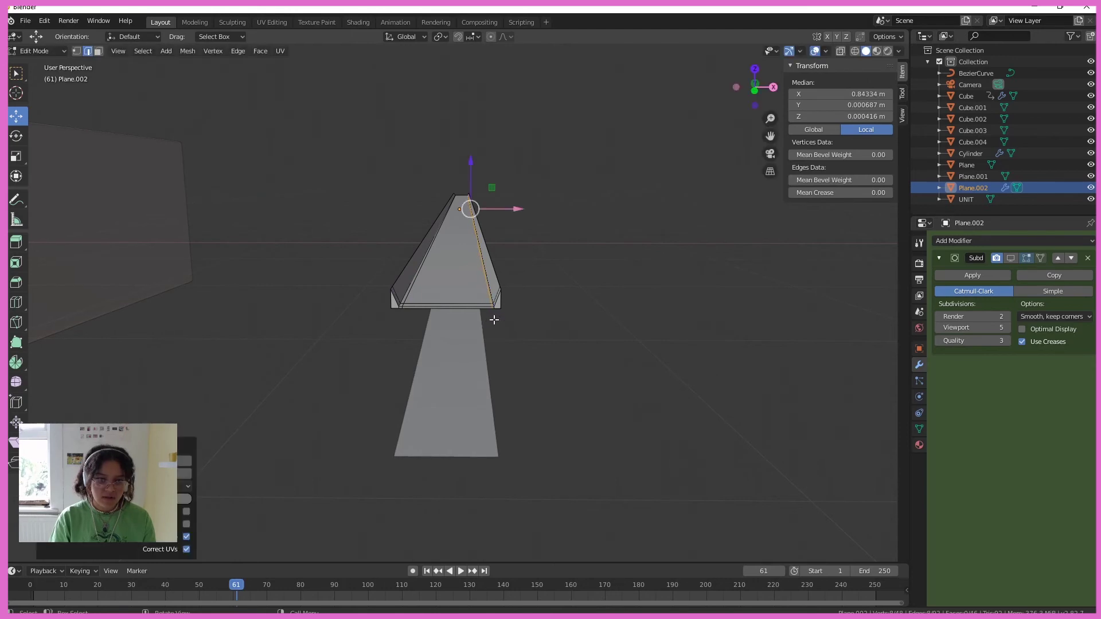
pyautogui.click(494, 320)
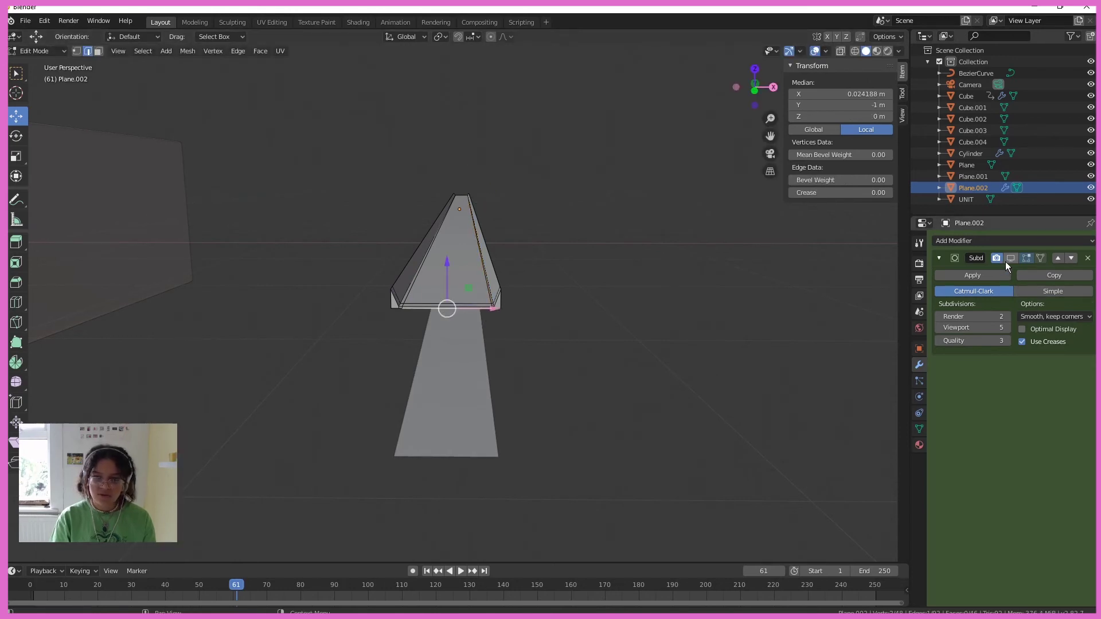
# - Turn the channel's subdivision display back on in the viewport and return to Object Mode to check the smoothed shape
pyautogui.click(1008, 259)
pyautogui.press('Tab')
pyautogui.moveTo(584, 336); pyautogui.dragTo(552, 334, button='middle')
pyautogui.moveTo(448, 215); pyautogui.dragTo(449, 234)
pyautogui.moveTo(450, 358); pyautogui.dragTo(476, 352, button='middle')
pyautogui.press('r')
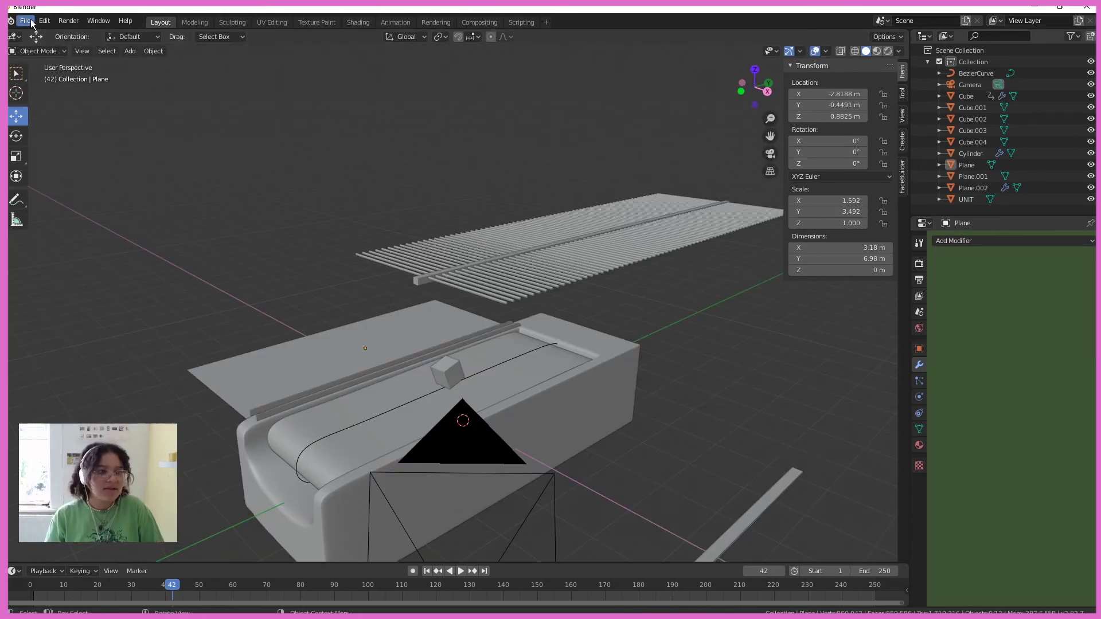
# - Switch to TurboSquid in the browser, request the free Plastic Water Bottle model's download and expand its list of file formats
pyautogui.click(25, 21)
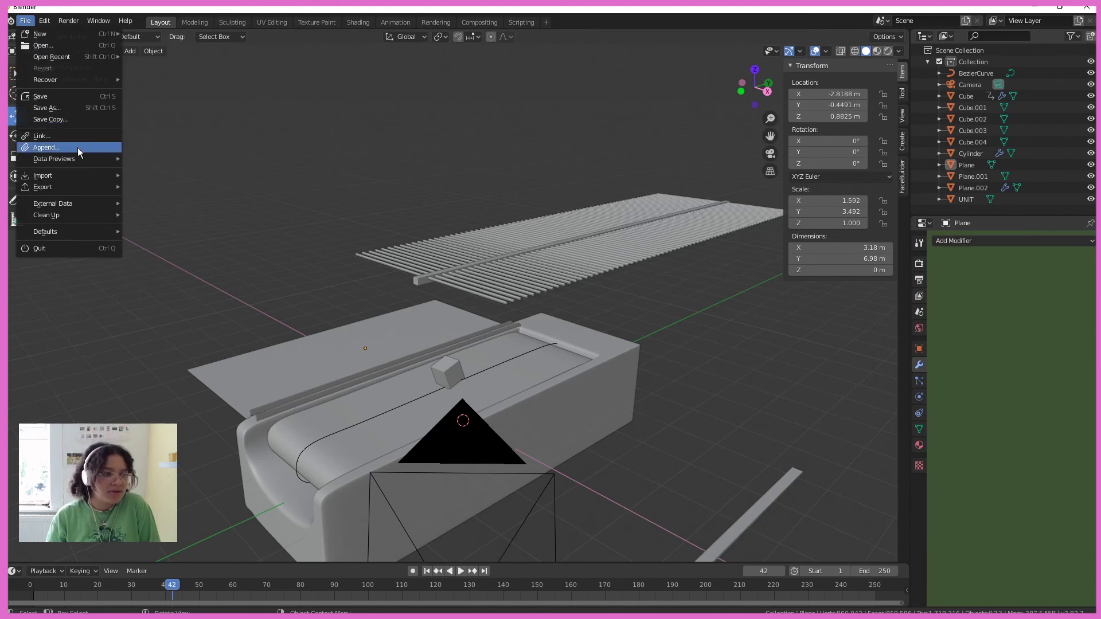
pyautogui.moveTo(89, 177)
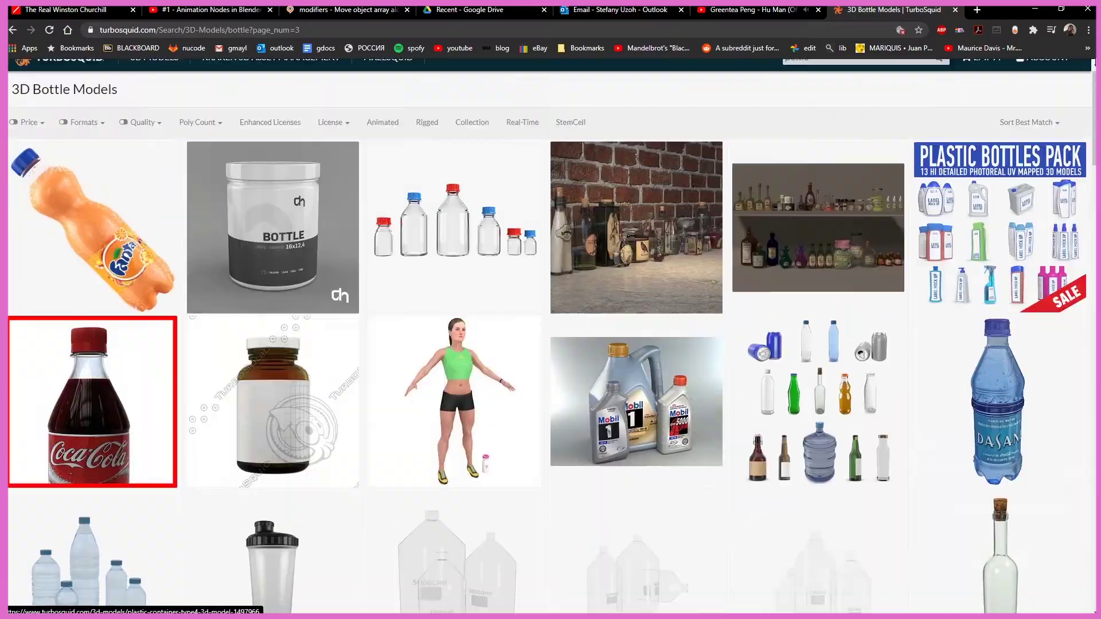
pyautogui.scroll(-10, 363, 289)
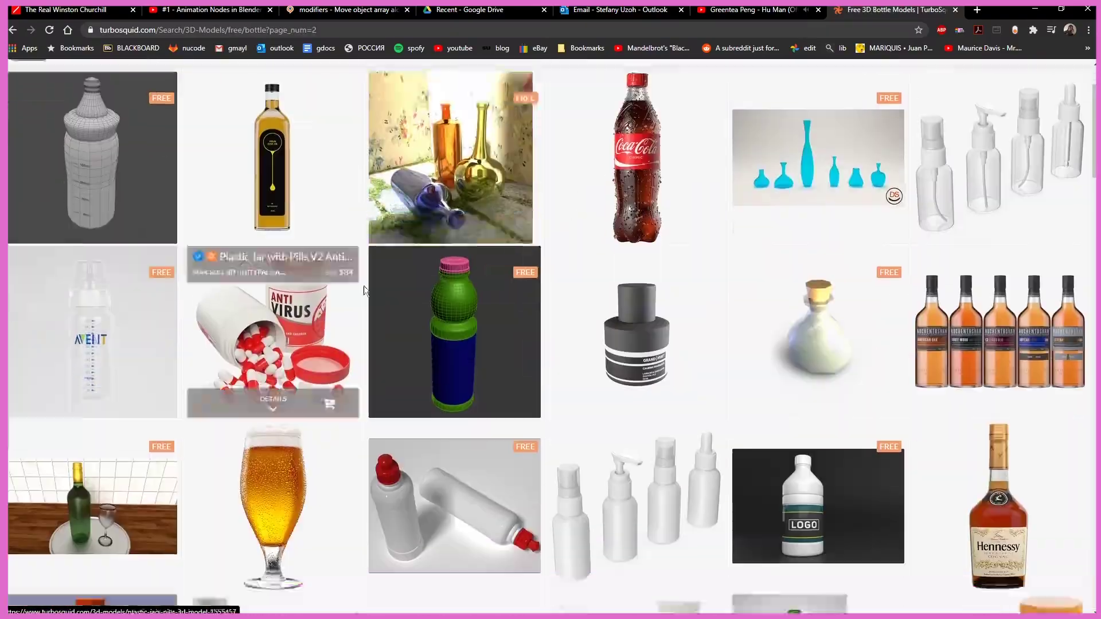
pyautogui.scroll(-10, 364, 286)
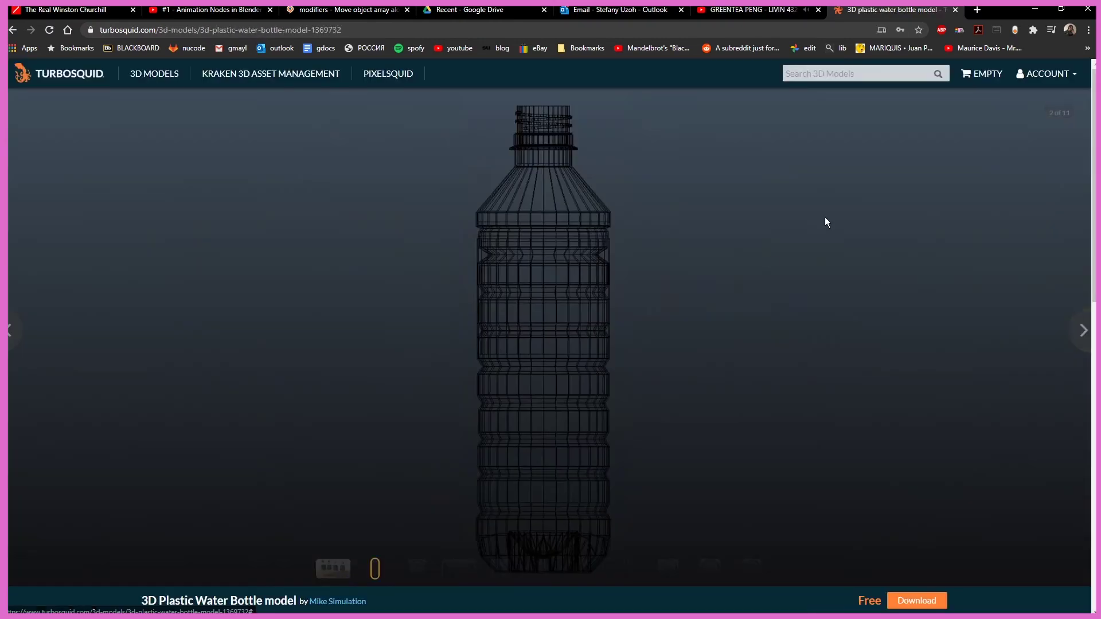
pyautogui.press('Right')
pyautogui.click(1081, 331)
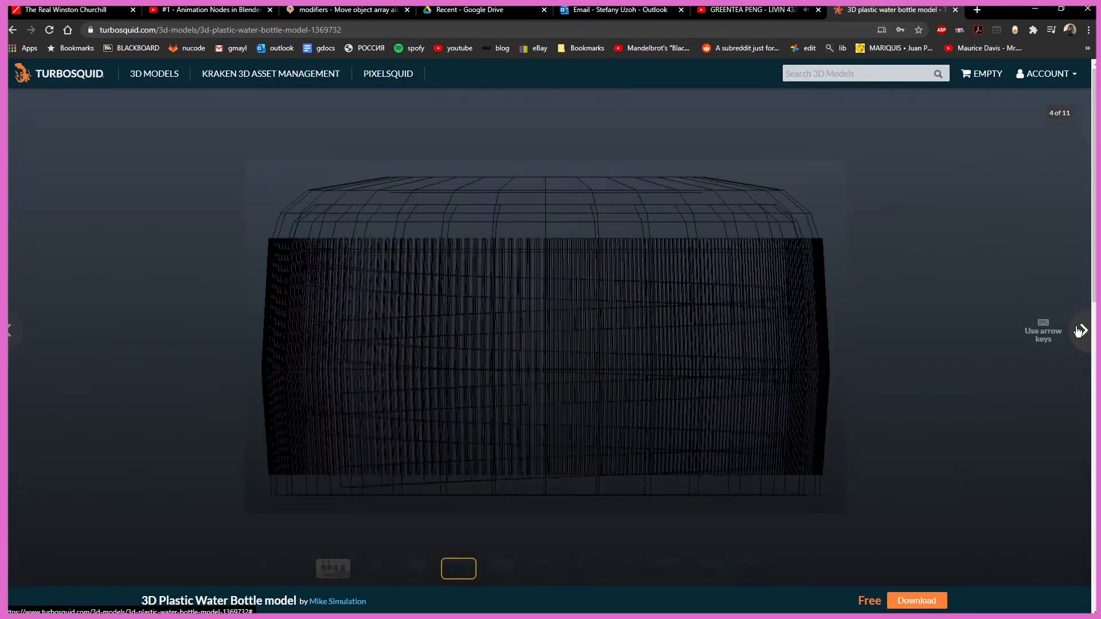
pyautogui.scroll(-10, 524, 361)
pyautogui.click(916, 81)
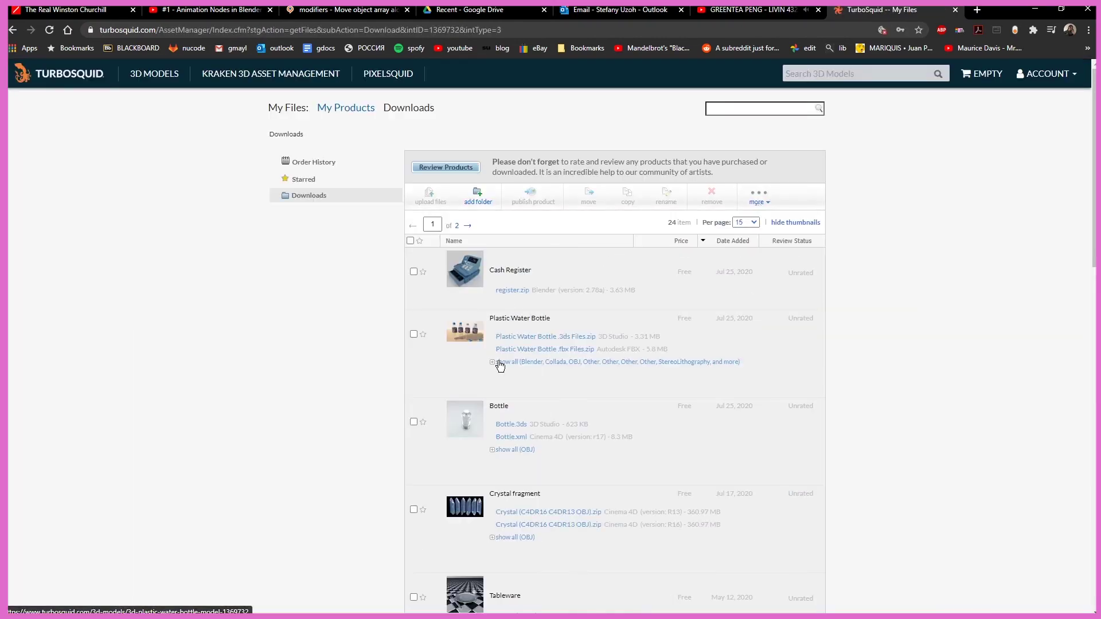
pyautogui.click(498, 363)
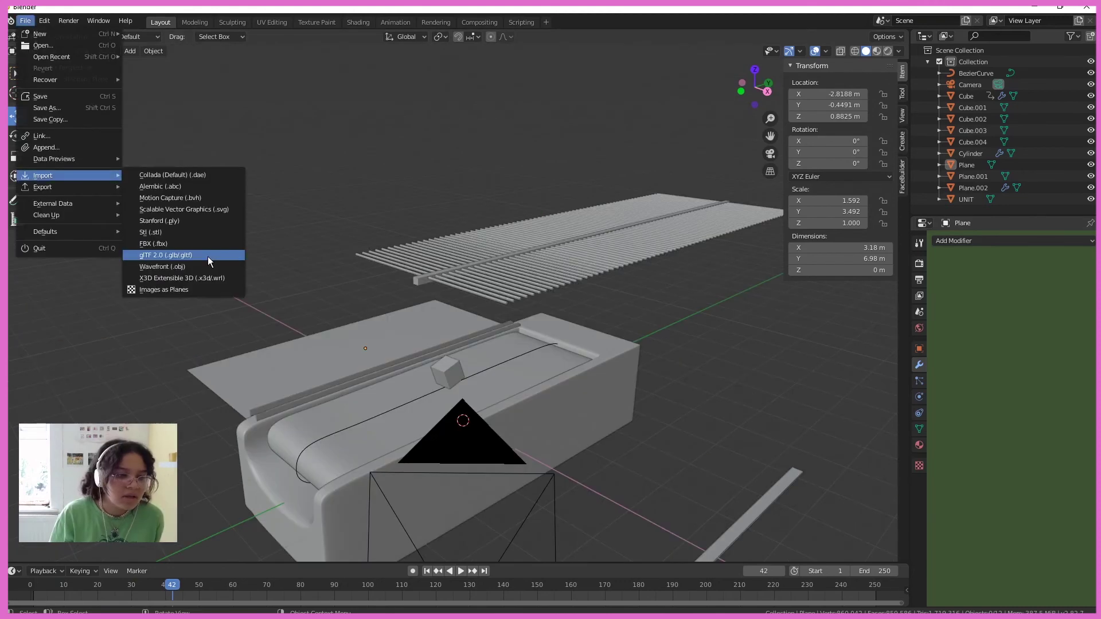
# - Switch back to Blender and import Plastic Water Bottle Full.fbx from the 3d assets inside the Animation folder
pyautogui.click(206, 247)
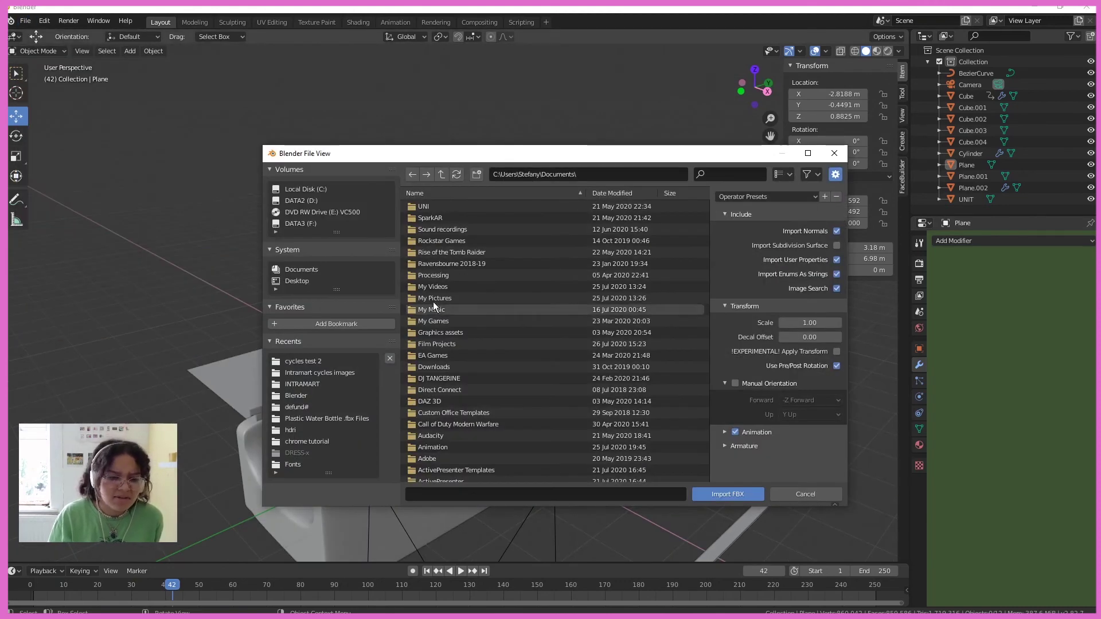
pyautogui.doubleClick(463, 447)
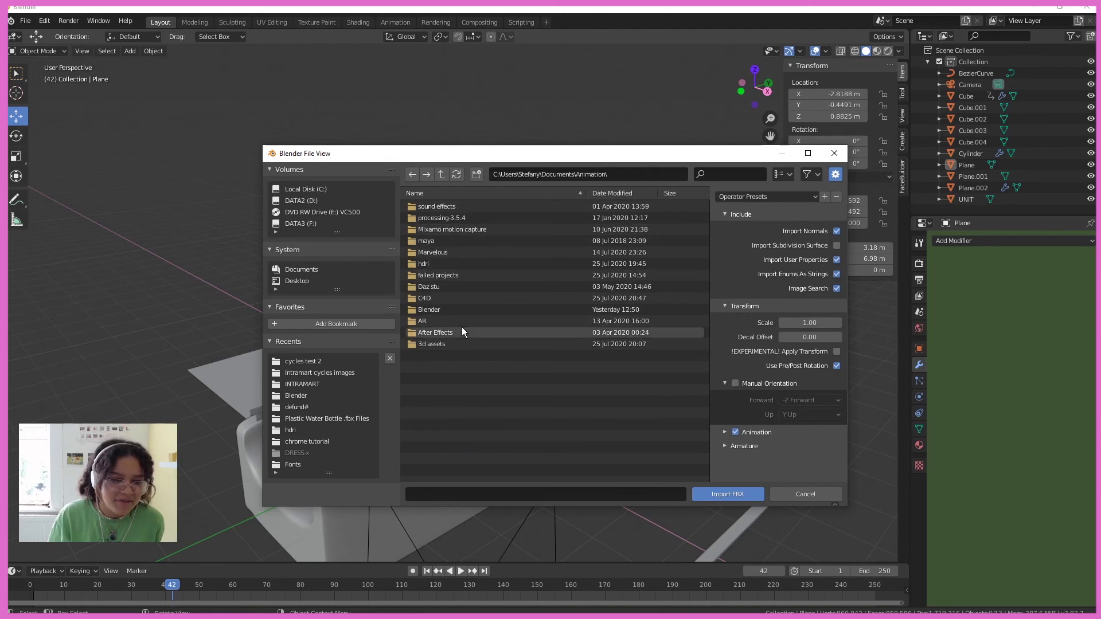
pyautogui.doubleClick(452, 345)
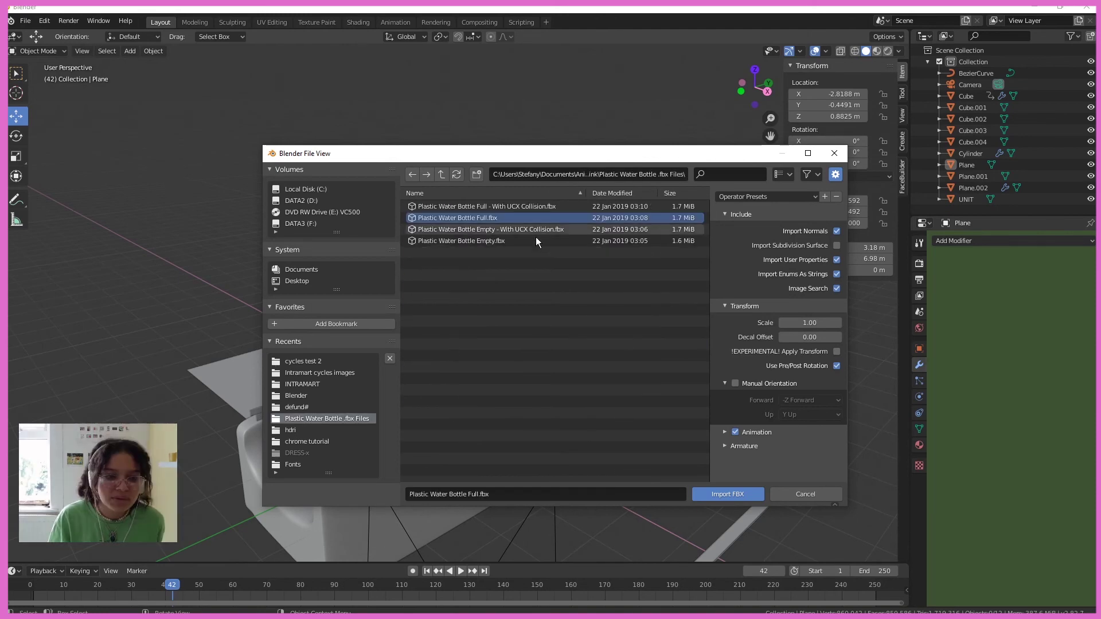
pyautogui.click(727, 494)
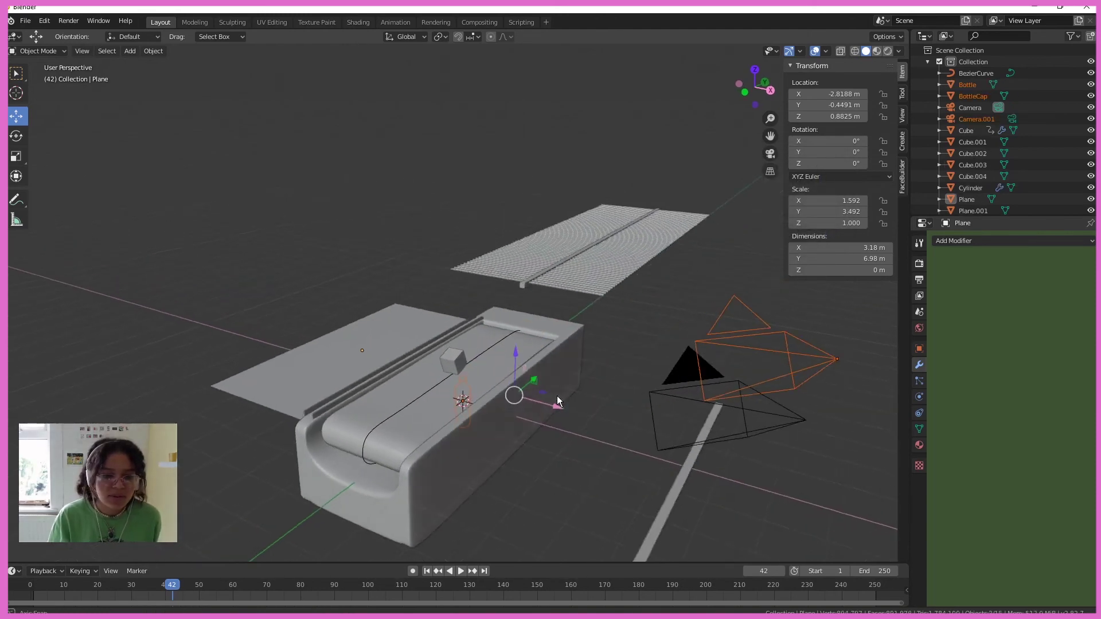
# - Raise the imported bottle with its cap along Z to about 2.31 m, above the conveyor belt, and inspect it up close
pyautogui.moveTo(556, 396); pyautogui.dragTo(509, 354, button='middle')
pyautogui.press('g')
pyautogui.press('z')
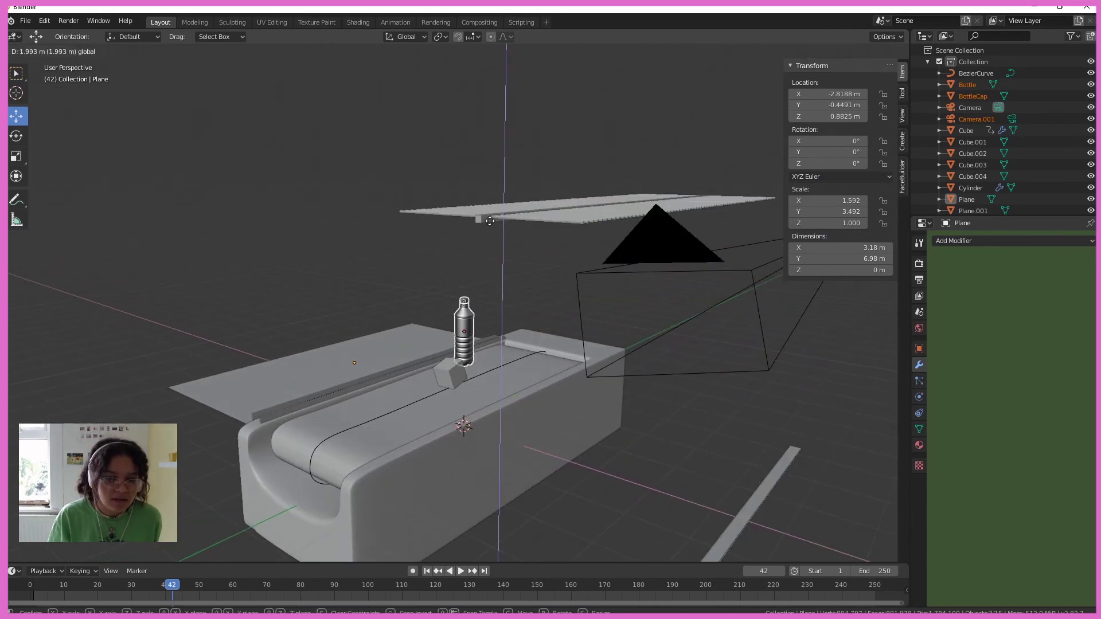
pyautogui.click(496, 339)
pyautogui.scroll(1, 514, 381)
pyautogui.click(401, 270)
pyautogui.moveTo(565, 364); pyautogui.dragTo(491, 367, button='middle')
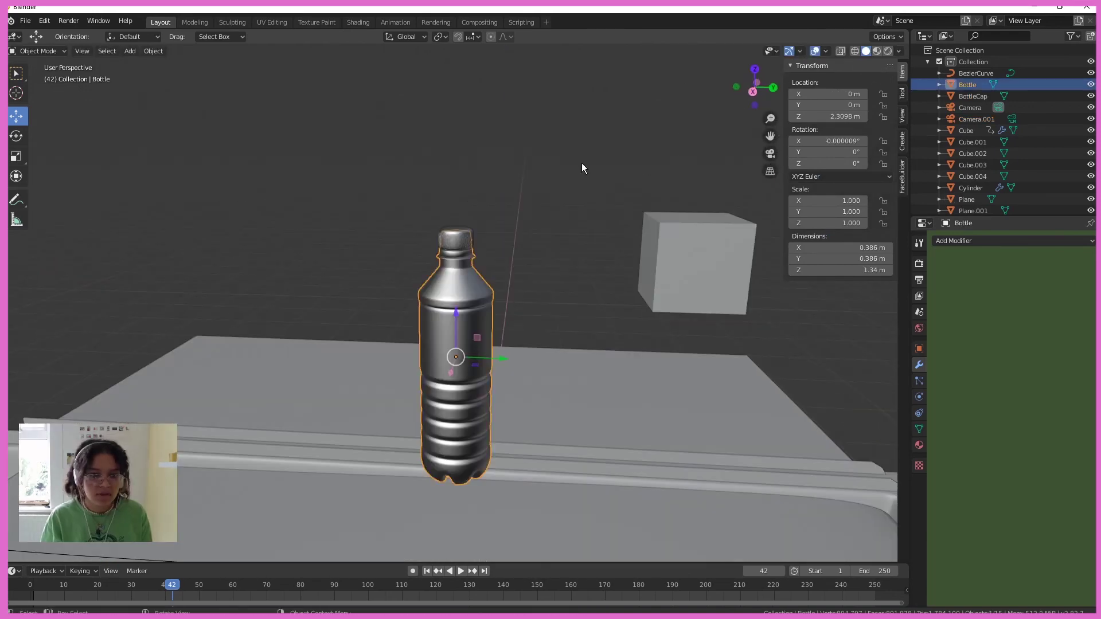
pyautogui.click(582, 168)
pyautogui.moveTo(581, 168); pyautogui.dragTo(660, 281, button='middle')
pyautogui.scroll(-8, 688, 284)
pyautogui.scroll(3, 595, 289)
pyautogui.scroll(-3, 613, 288)
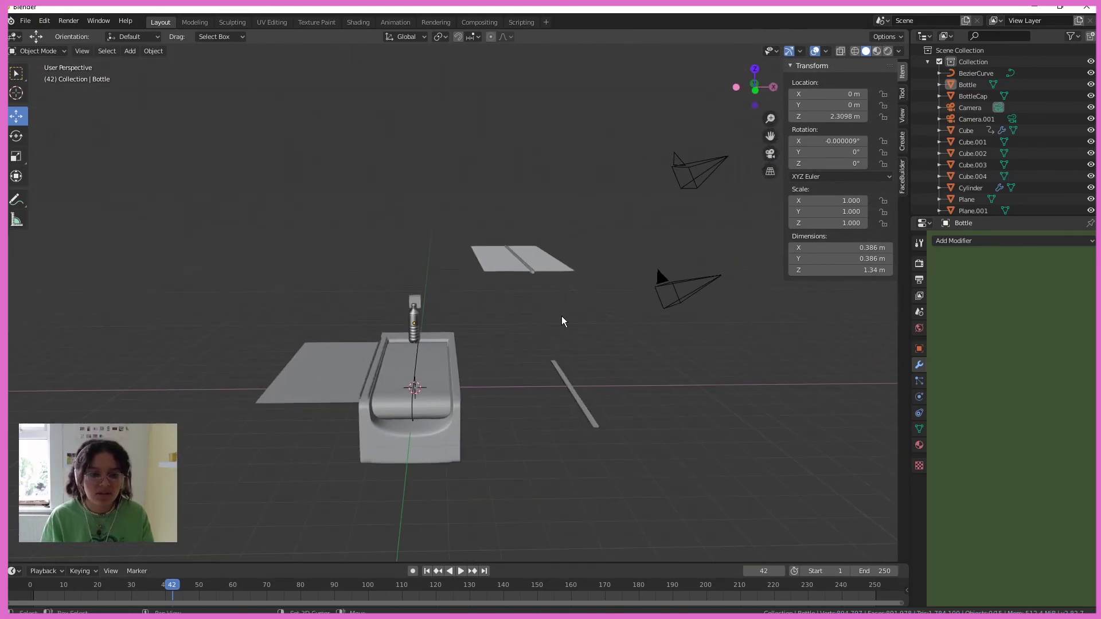
pyautogui.moveTo(456, 205); pyautogui.dragTo(597, 311)
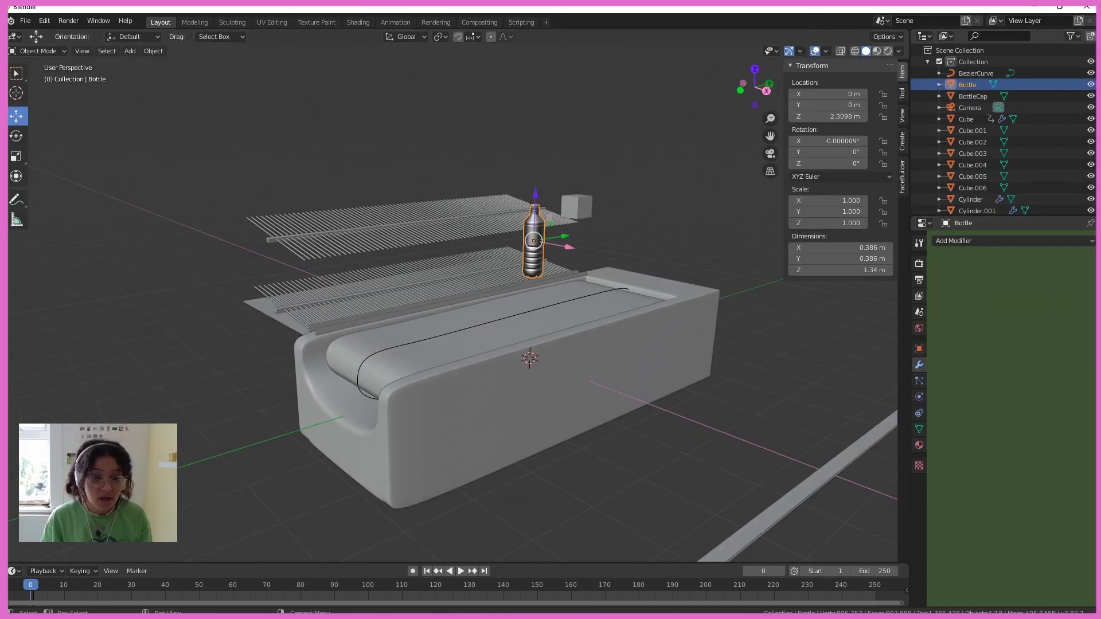
# - Deselect the bottle and add a mesh cylinder with 3 vertices to make a triangular prism
pyautogui.scroll(-1, 694, 289)
pyautogui.click(693, 289)
pyautogui.scroll(2, 734, 301)
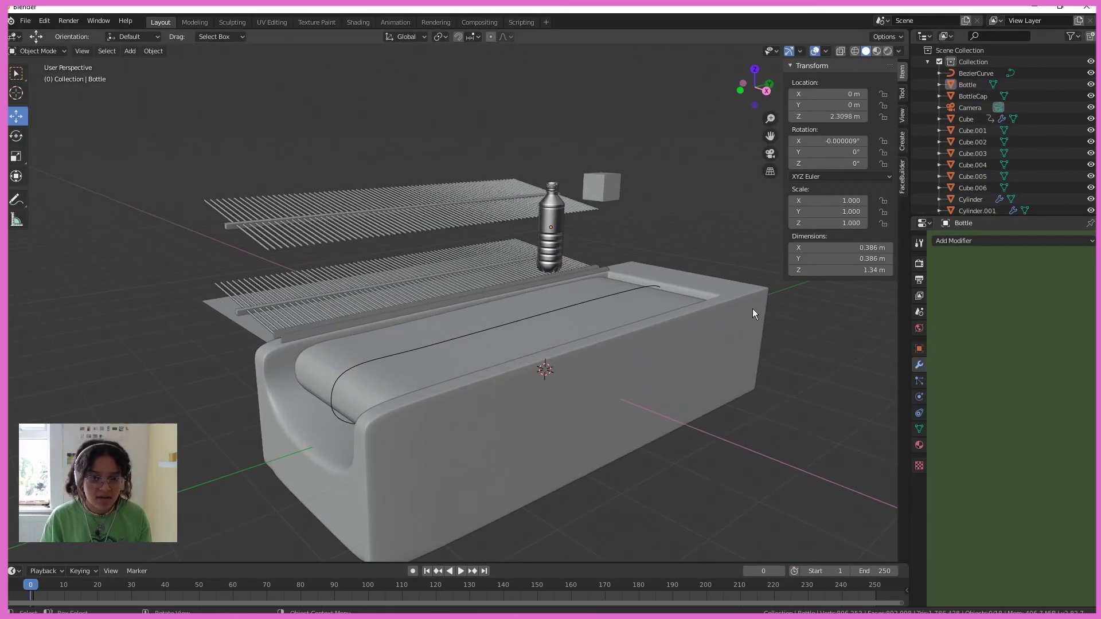
pyautogui.keyDown('shift'); pyautogui.moveTo(752, 308); pyautogui.dragTo(583, 382, button='middle'); pyautogui.keyUp('shift')
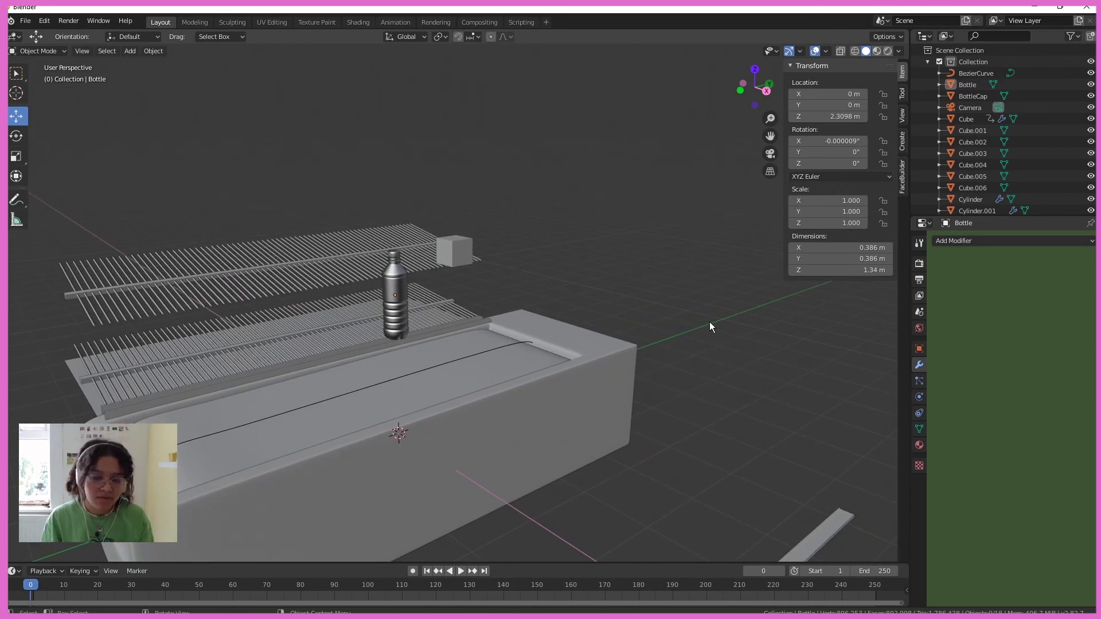
pyautogui.hotkey('shift', 'a')
pyautogui.moveTo(680, 370)
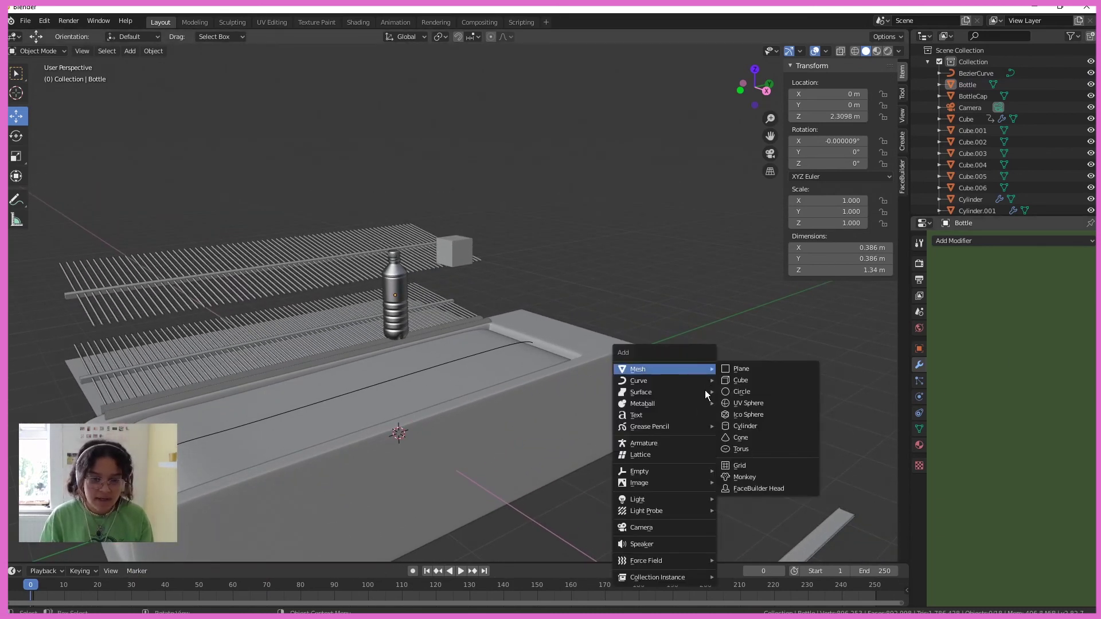
pyautogui.click(748, 426)
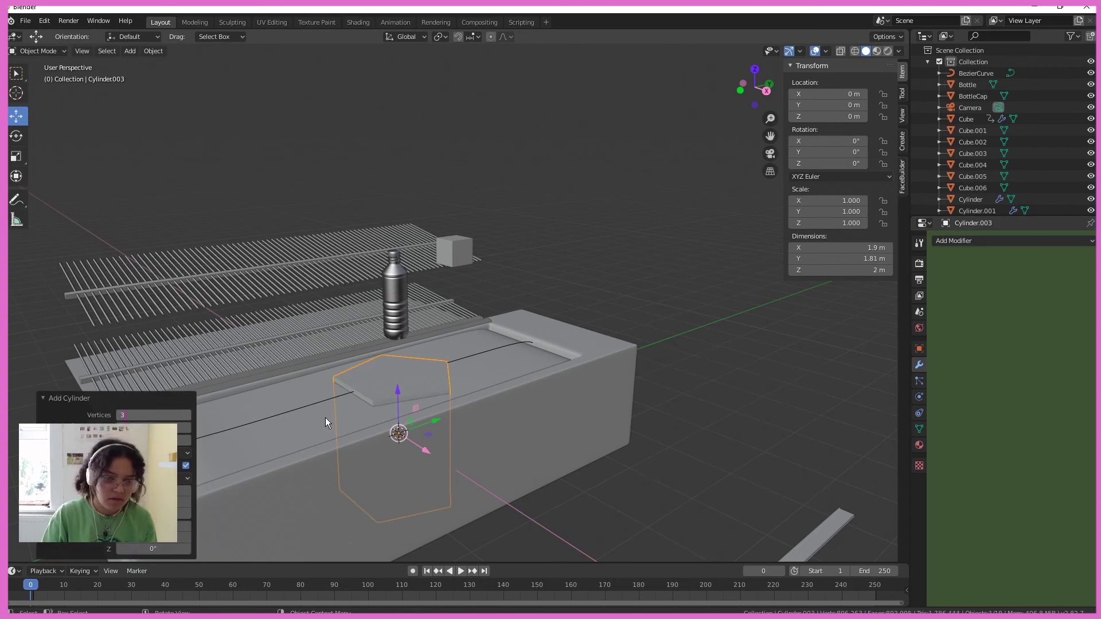
pyautogui.press('Return')
# - Rotate the triangular prism 90° about X and 90° about Z so it lies on its side
pyautogui.write('r')
pyautogui.write('x')
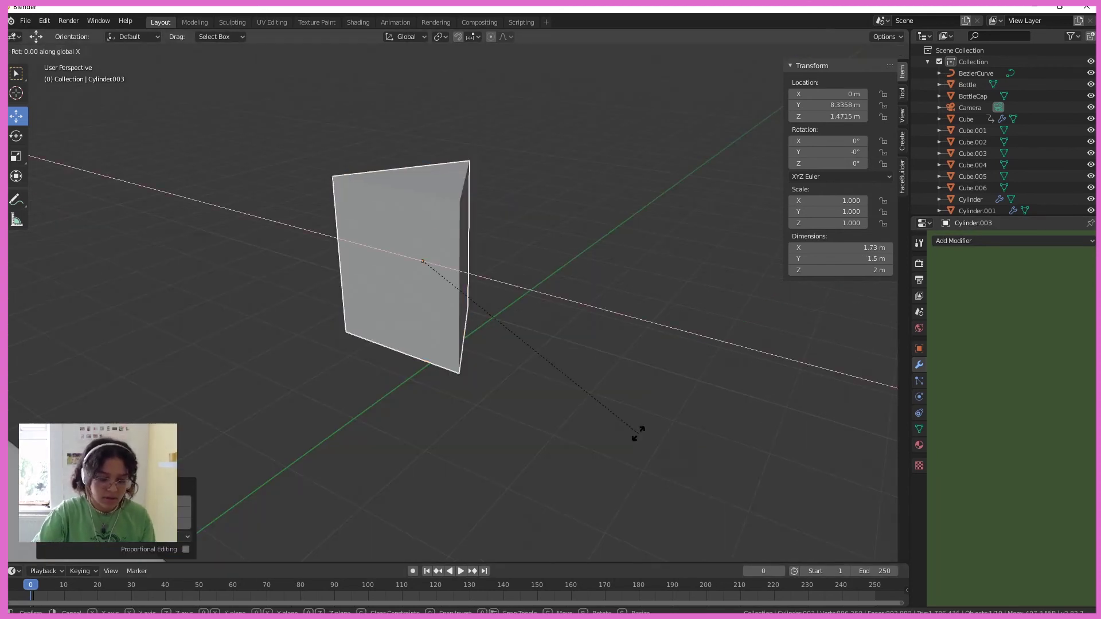
pyautogui.write('90')
pyautogui.press('Return')
pyautogui.write('rz')
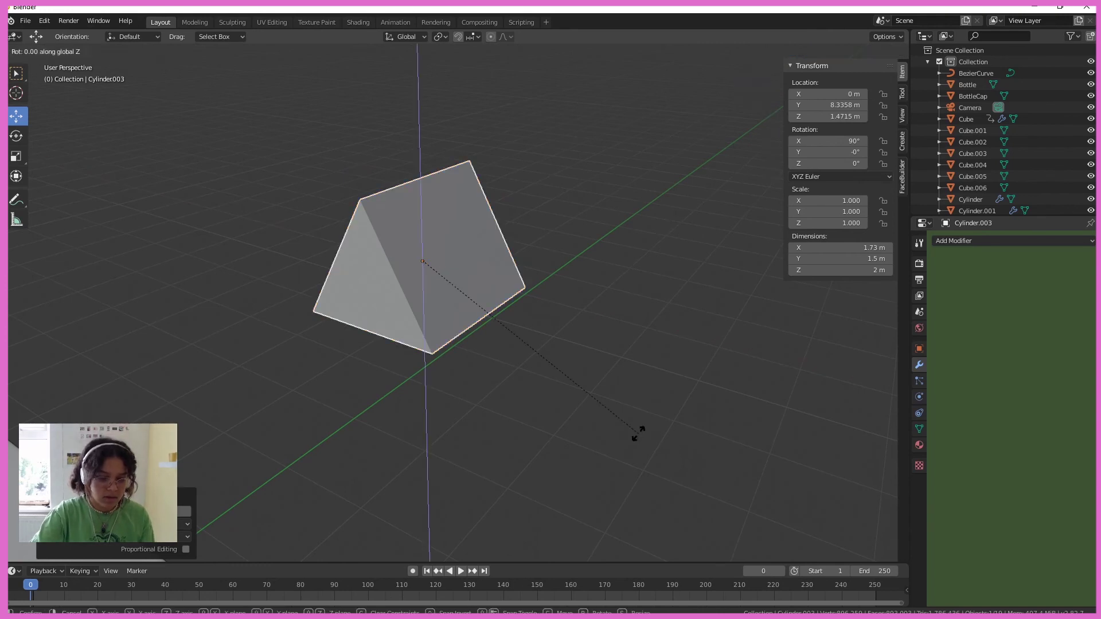
pyautogui.write('90')
pyautogui.press('Return')
# - Stretch the triangular prism along the global X axis with the Scale tool to make it a longer bar
pyautogui.press('KP_Divide')
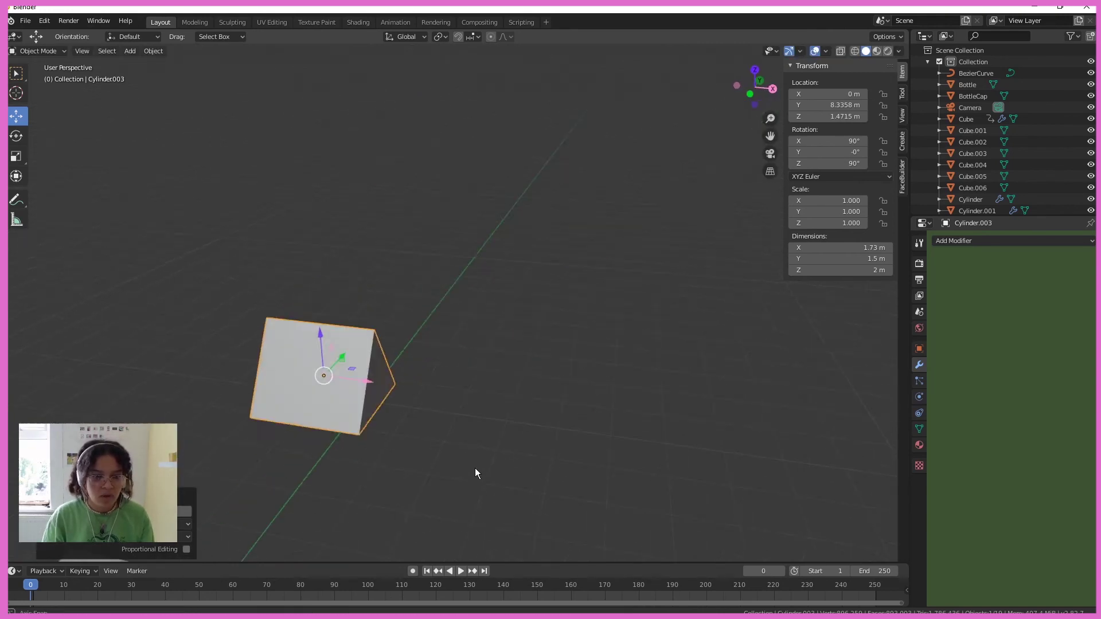
pyautogui.moveTo(475, 468); pyautogui.dragTo(231, 311, button='middle')
pyautogui.click(25, 154)
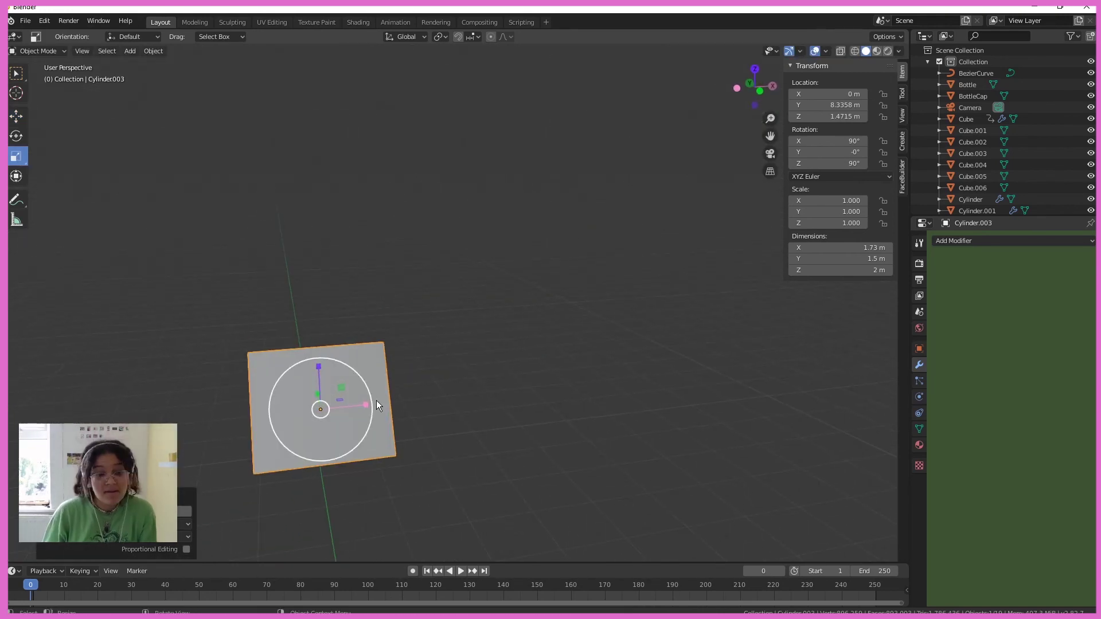
pyautogui.moveTo(377, 400); pyautogui.dragTo(519, 401)
pyautogui.moveTo(519, 402); pyautogui.dragTo(538, 424, button='middle')
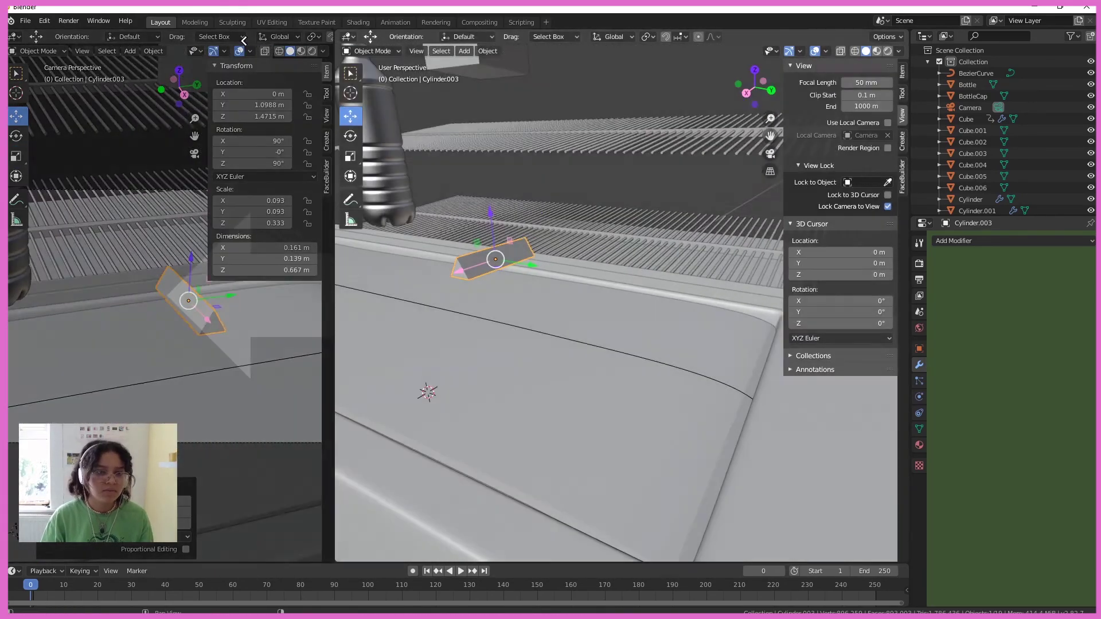
# - Restore a single 3D viewport and stretch the small prism further along its length above the belt
pyautogui.moveTo(244, 41); pyautogui.dragTo(244, 40)
pyautogui.moveTo(496, 298); pyautogui.dragTo(401, 299, button='middle')
pyautogui.click(17, 156)
pyautogui.moveTo(233, 295); pyautogui.dragTo(190, 298)
pyautogui.click(16, 116)
# - Rotate the prism bar 90° about Z so it runs lengthwise along the belt
pyautogui.moveTo(402, 350); pyautogui.dragTo(431, 367, button='middle')
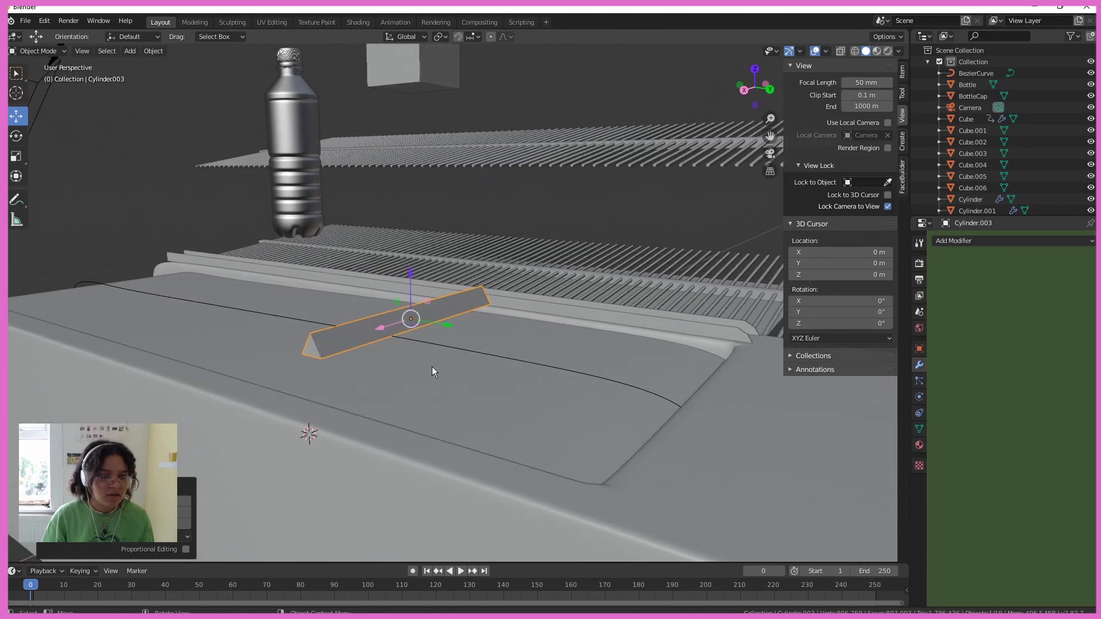
pyautogui.write('rz90')
pyautogui.press('Return')
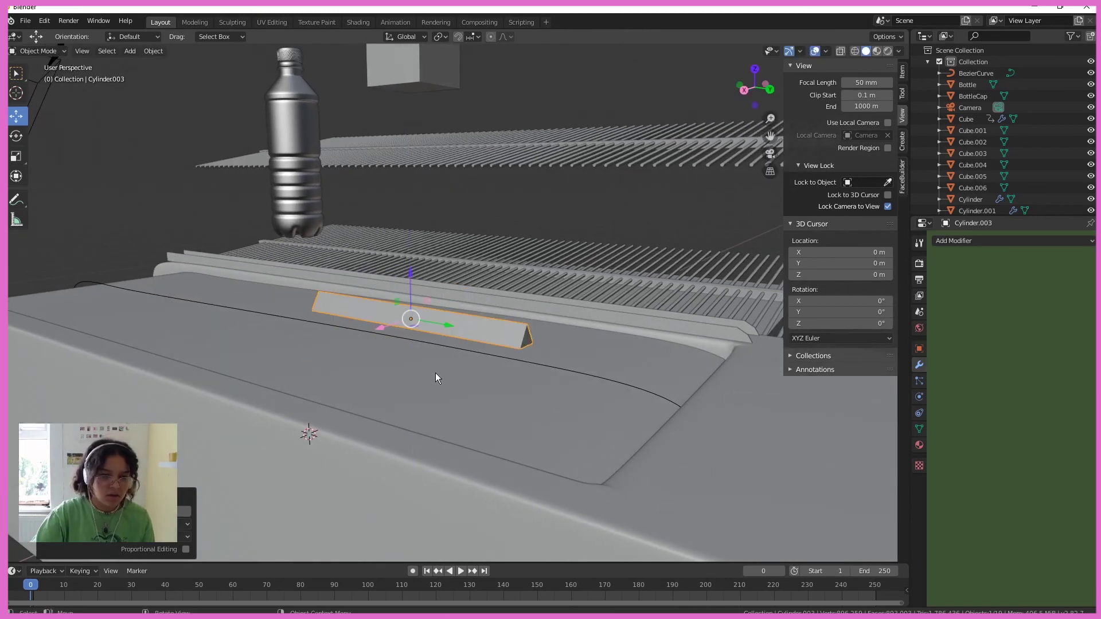
# - Move the triangular prism bar along the global X axis to reposition it over the belt
pyautogui.moveTo(394, 323); pyautogui.dragTo(480, 281)
pyautogui.moveTo(473, 355); pyautogui.dragTo(424, 350, button='middle')
pyautogui.press('g')
pyautogui.press('x')
pyautogui.click(372, 297)
# - Add loop cuts to the prism bar's mesh, one lengthwise along its side face and one across its open end
pyautogui.press('Tab')
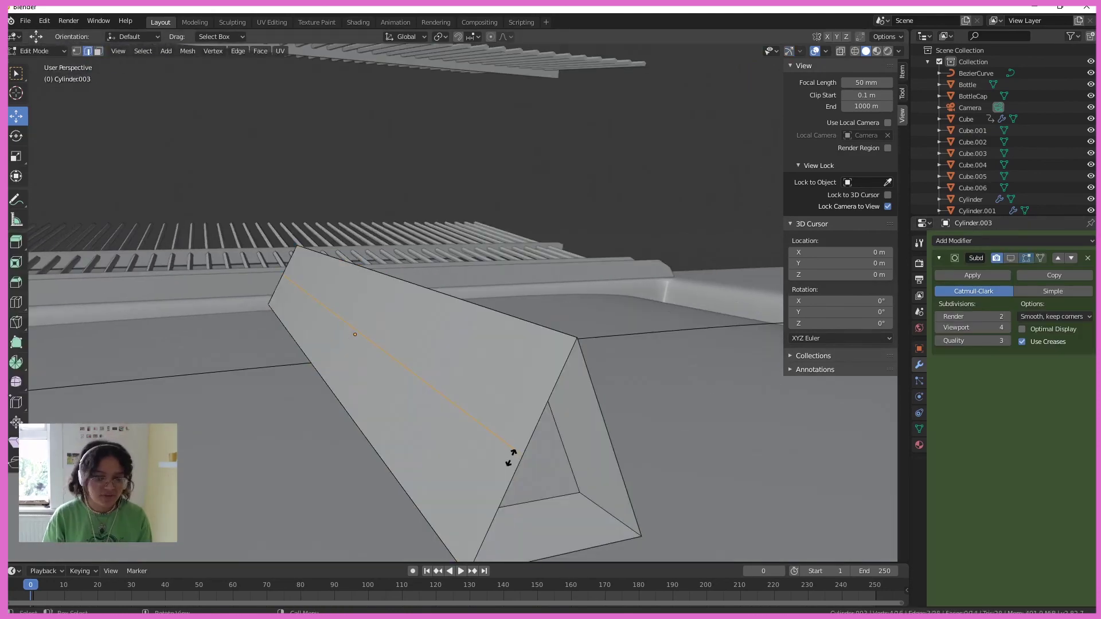
pyautogui.click(511, 459)
pyautogui.moveTo(479, 288); pyautogui.dragTo(422, 252, button='middle')
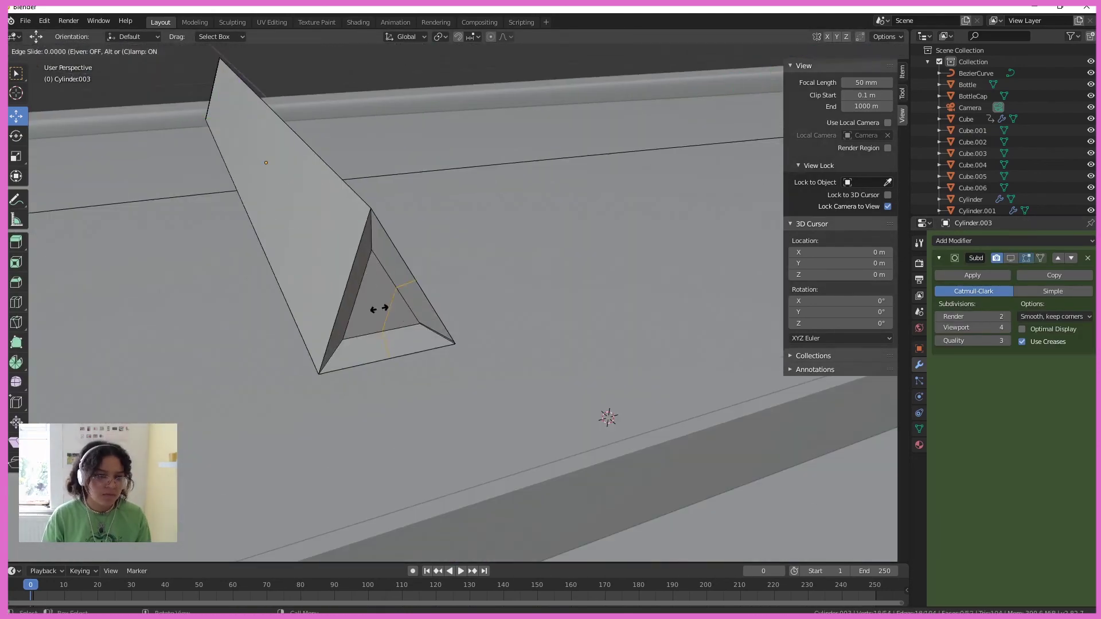
pyautogui.click(378, 310)
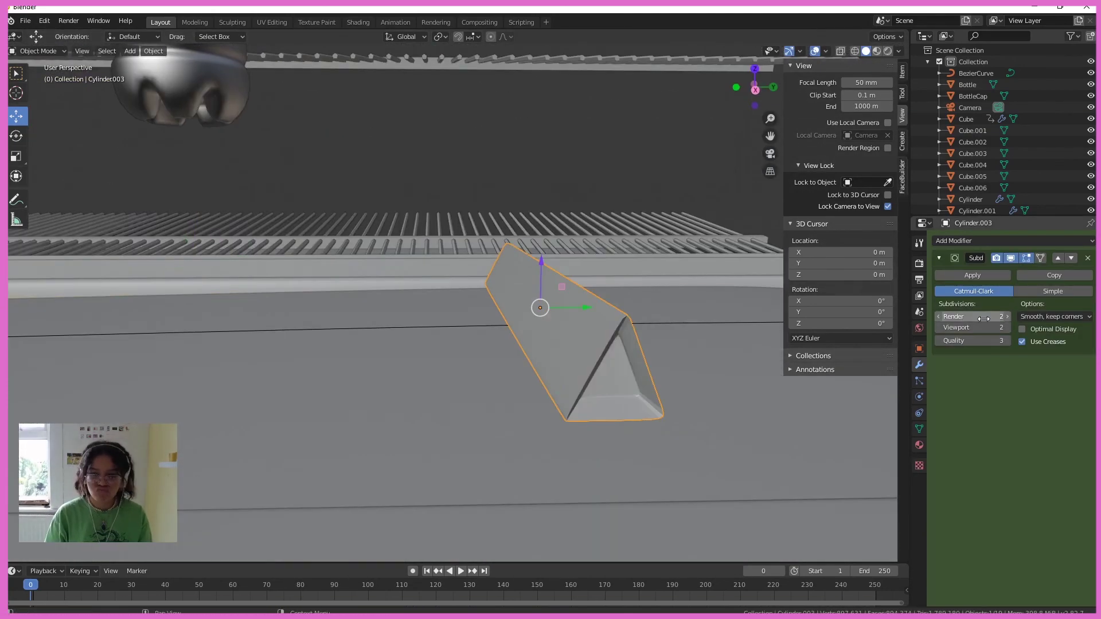
# - Set the prism bar's Subdivision Surface viewport level to 6 and apply the modifier
pyautogui.click(1007, 327)
pyautogui.click(717, 401)
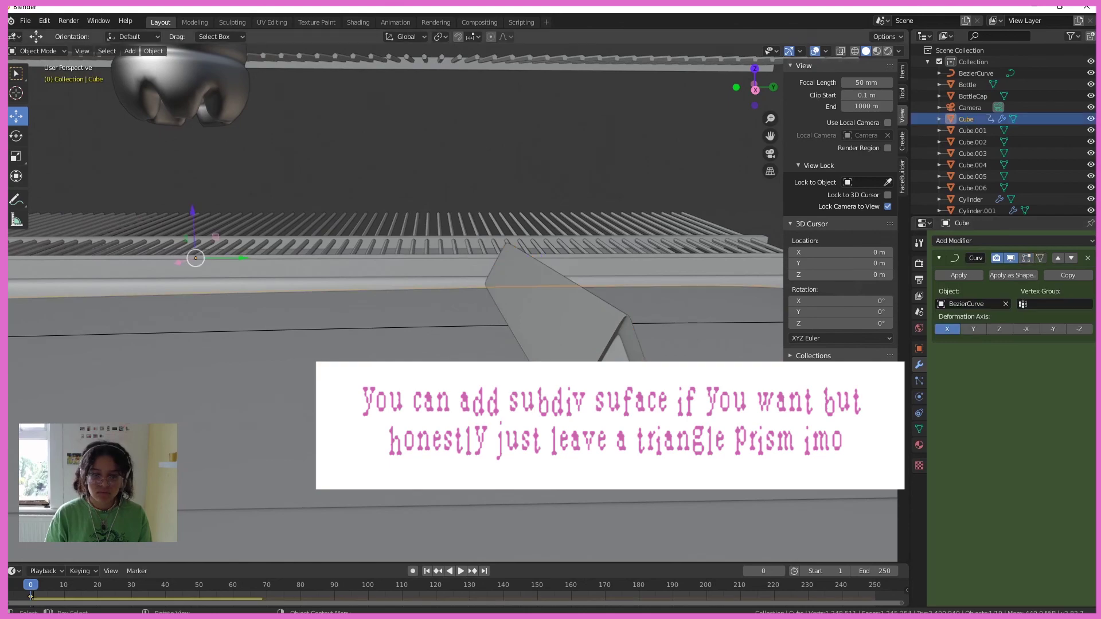
pyautogui.moveTo(717, 401); pyautogui.dragTo(679, 408, button='middle')
pyautogui.scroll(-1, 677, 410)
pyautogui.scroll(2, 705, 406)
pyautogui.moveTo(402, 413); pyautogui.dragTo(522, 422, button='middle')
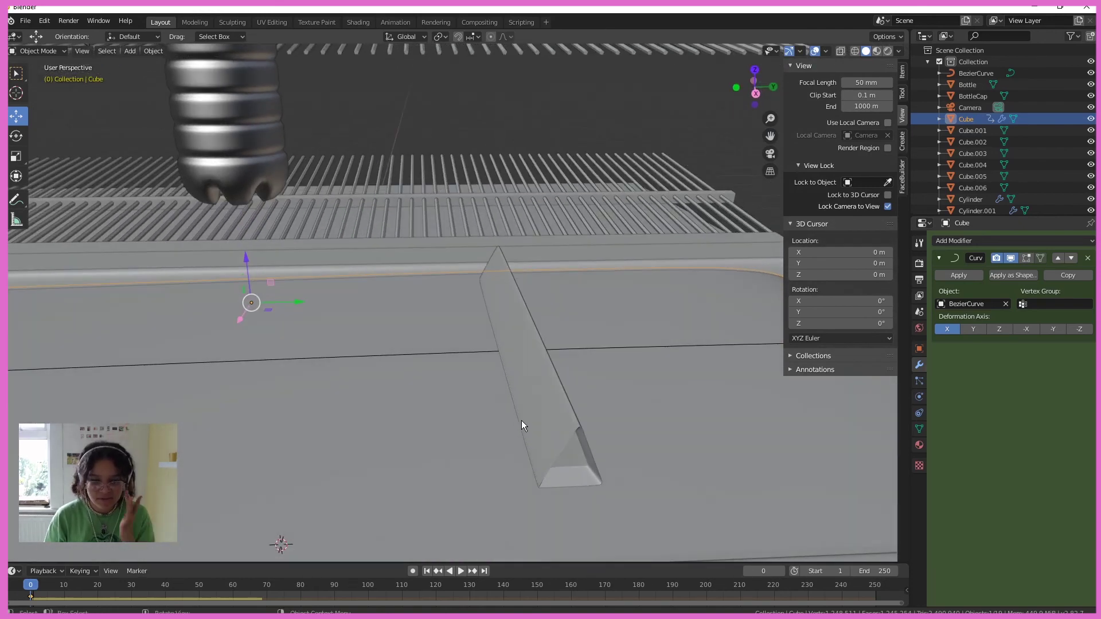
pyautogui.click(553, 430)
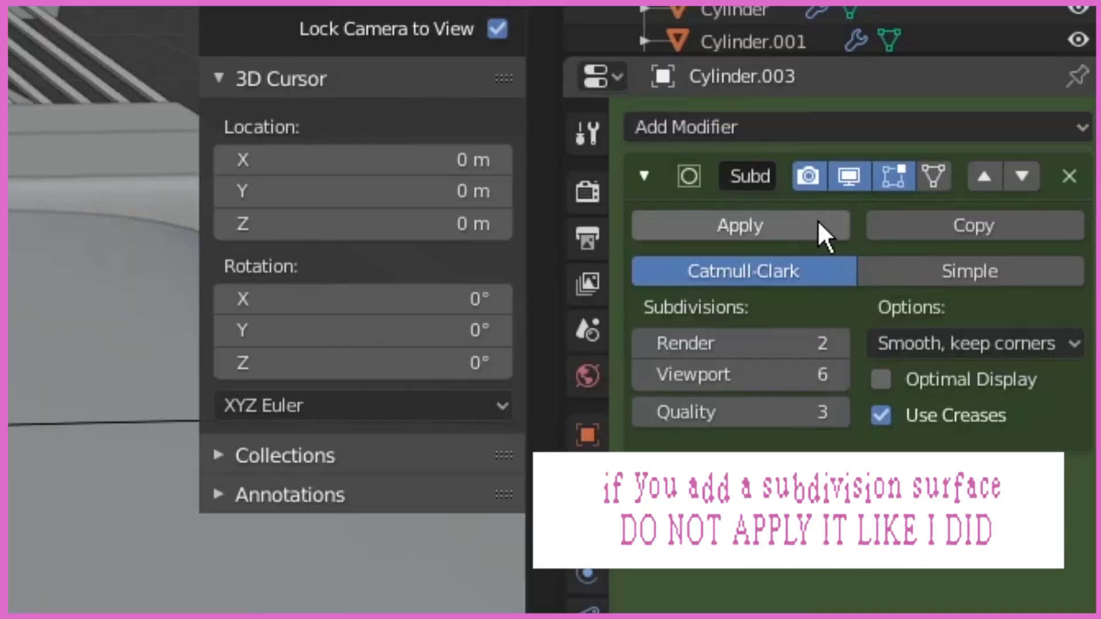
pyautogui.click(999, 276)
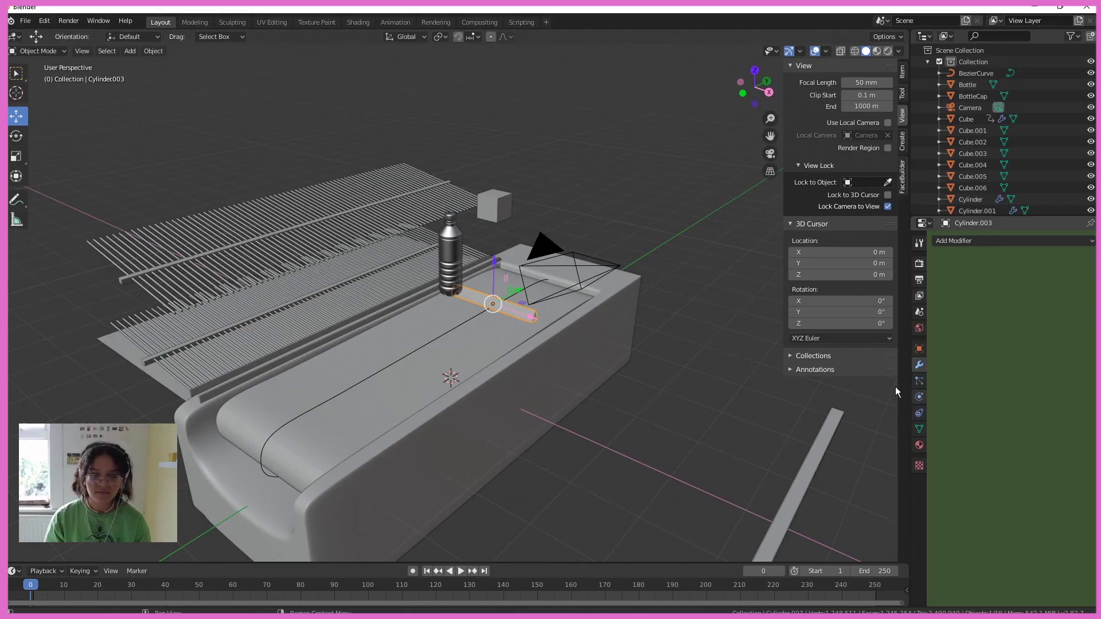
pyautogui.moveTo(654, 385); pyautogui.dragTo(683, 438, button='middle')
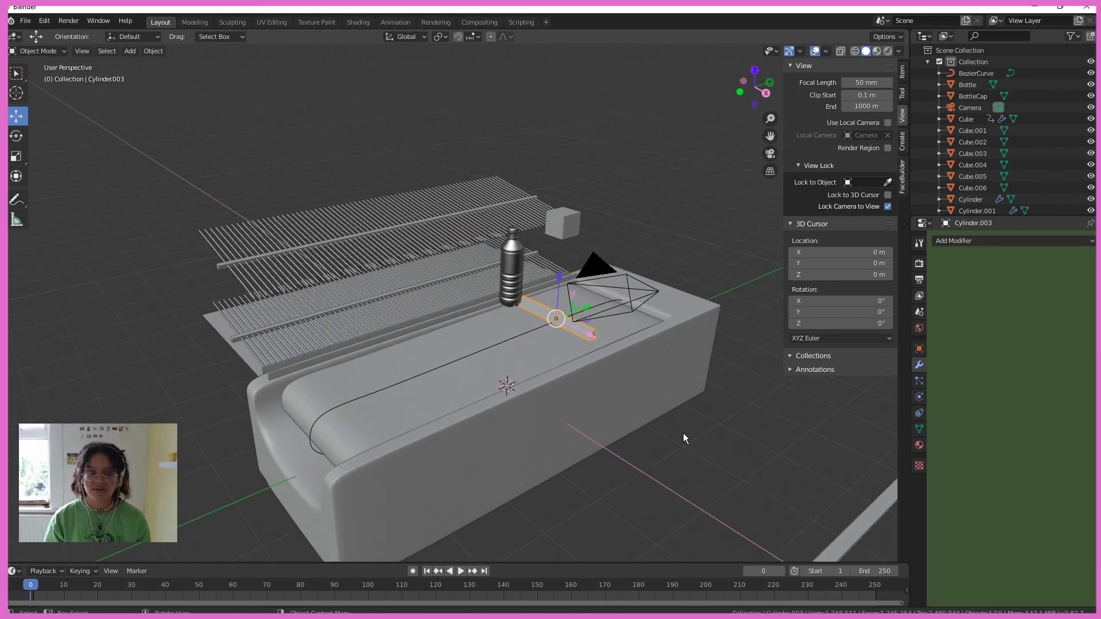